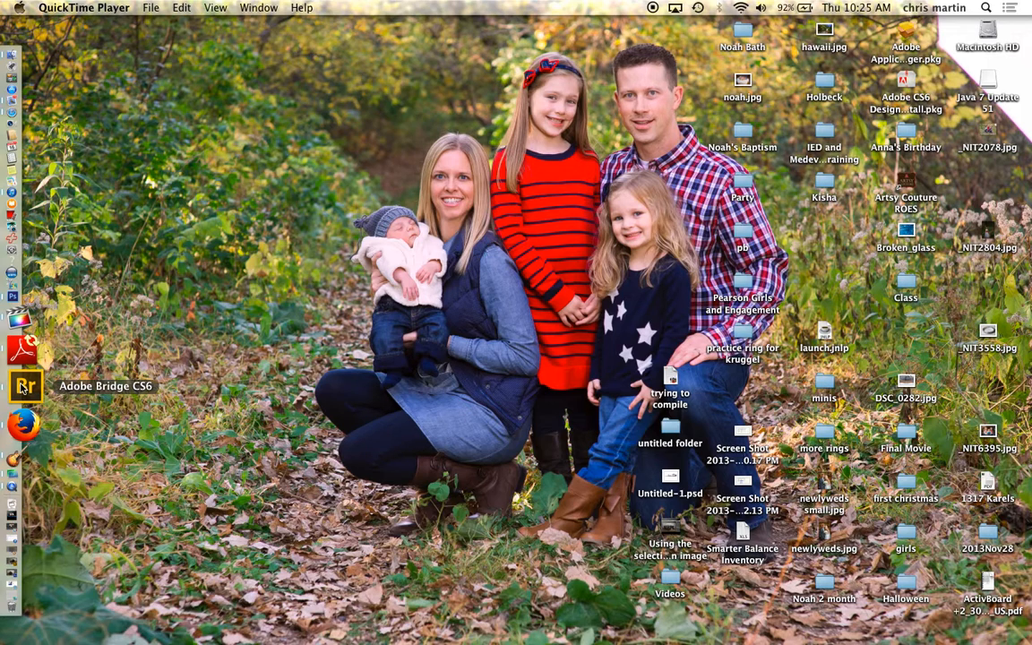
# Step: Open Adobe Bridge and display the Desktop folder with the list of favorite locations showing
pyautogui.click(24, 385)
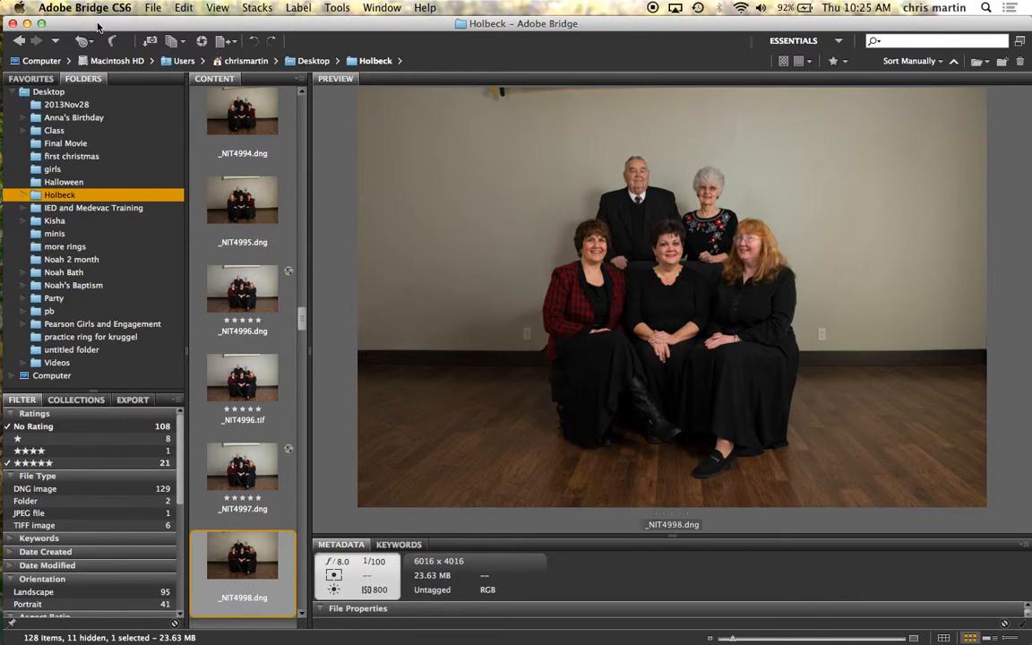
pyautogui.click(47, 89)
pyautogui.click(31, 79)
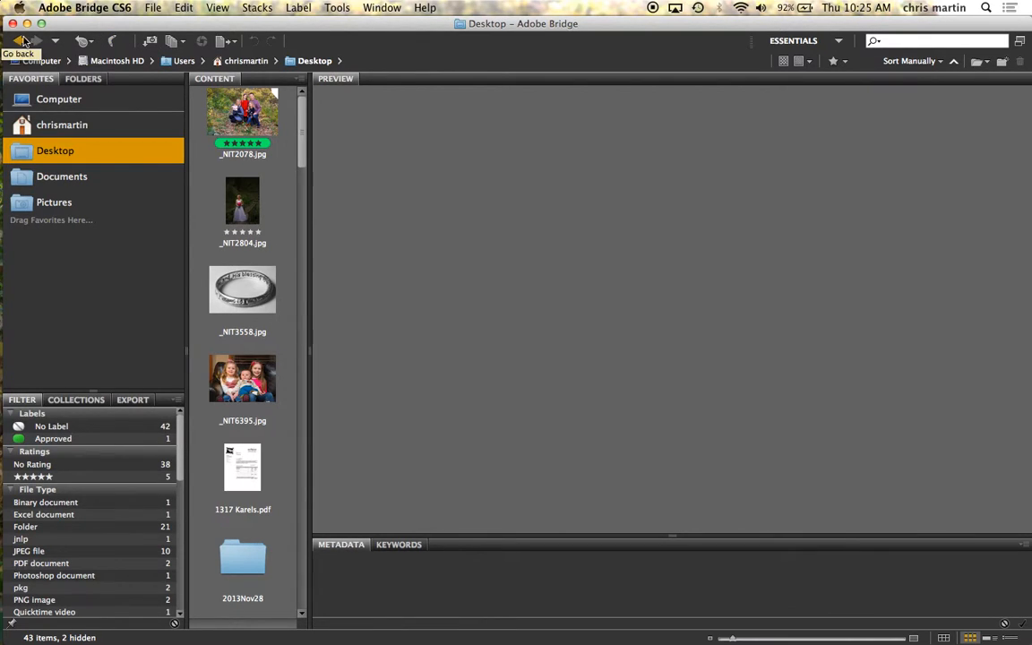
pyautogui.moveTo(56, 25); pyautogui.dragTo(55, 25)
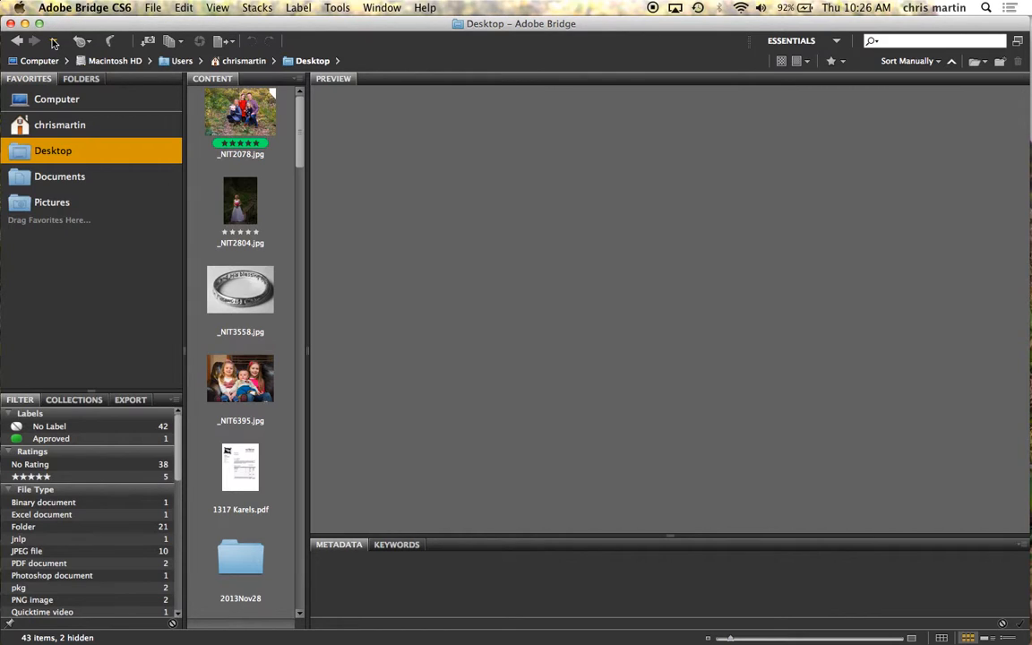
# Step: Browse to the favorite Documents folder, return to the previously viewed folder, and go forward to Documents again
pyautogui.click(54, 41)
pyautogui.click(52, 20)
pyautogui.click(41, 180)
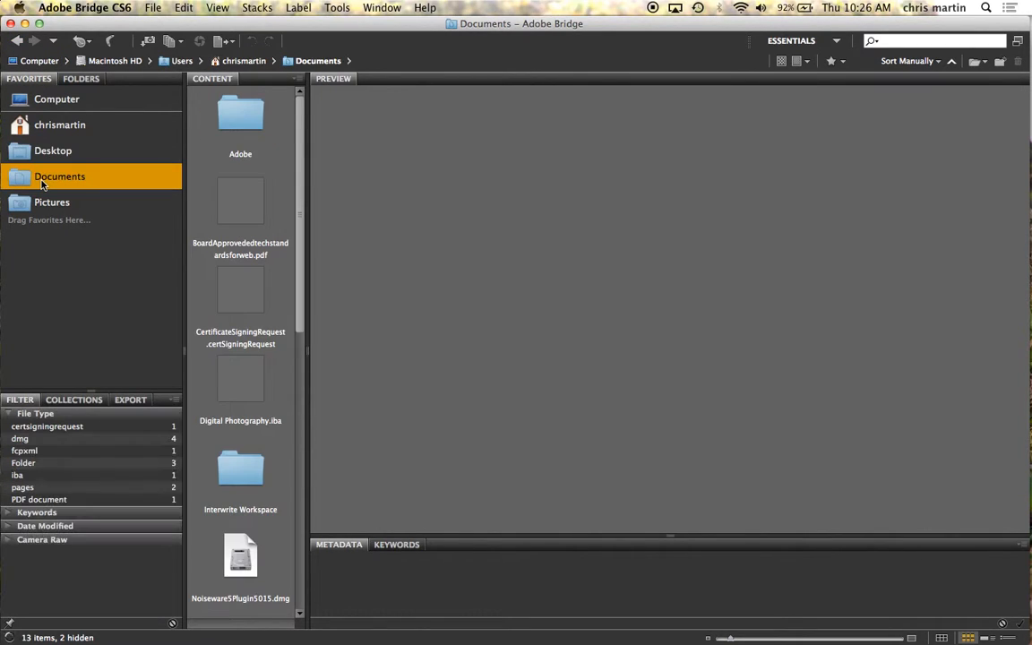
pyautogui.click(19, 43)
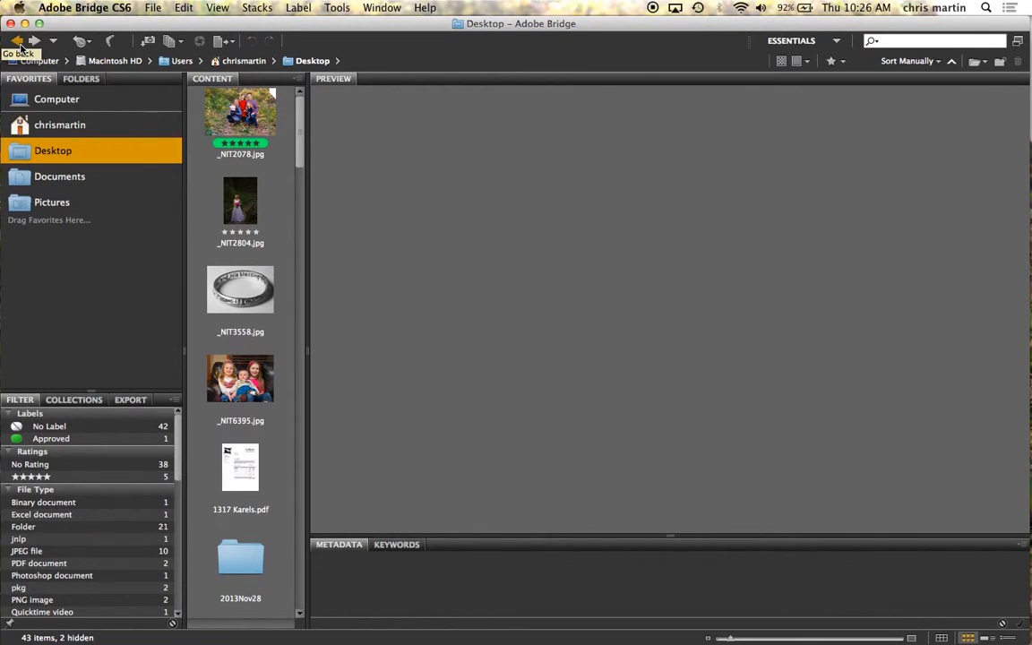
pyautogui.click(38, 45)
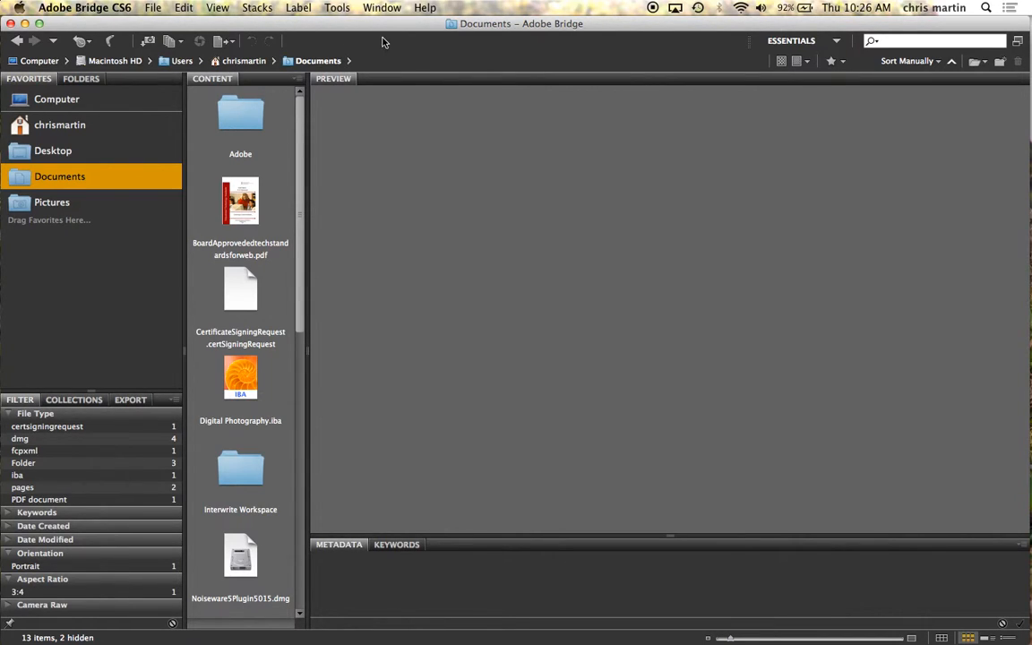
# Step: Switch the workspace to Filmstrip and then to Metadata to compare how the Documents files are laid out
pyautogui.click(835, 42)
pyautogui.click(836, 44)
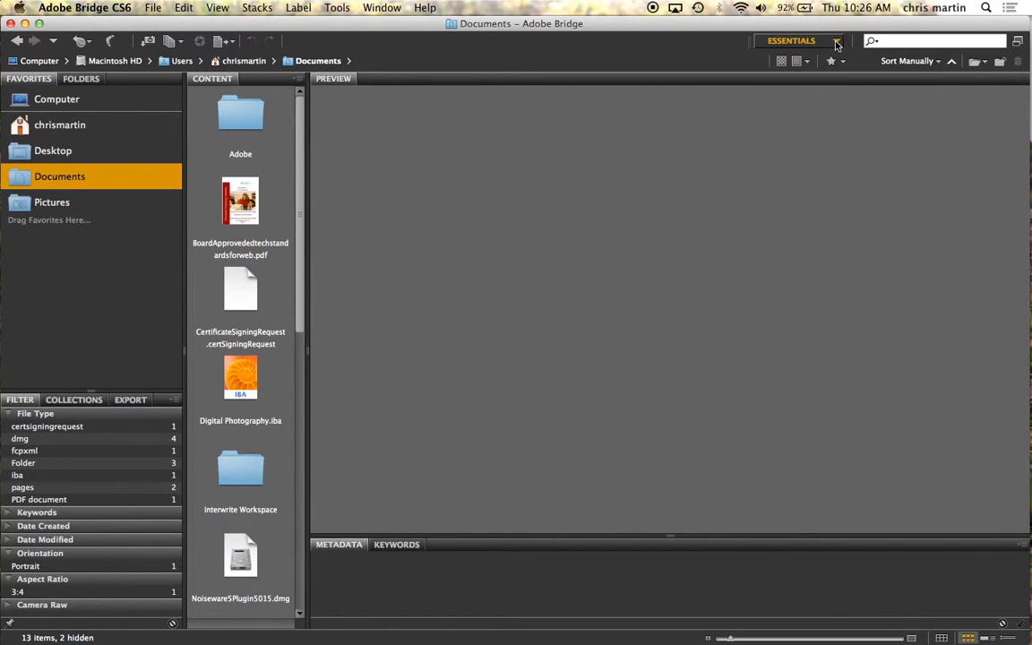
pyautogui.click(836, 43)
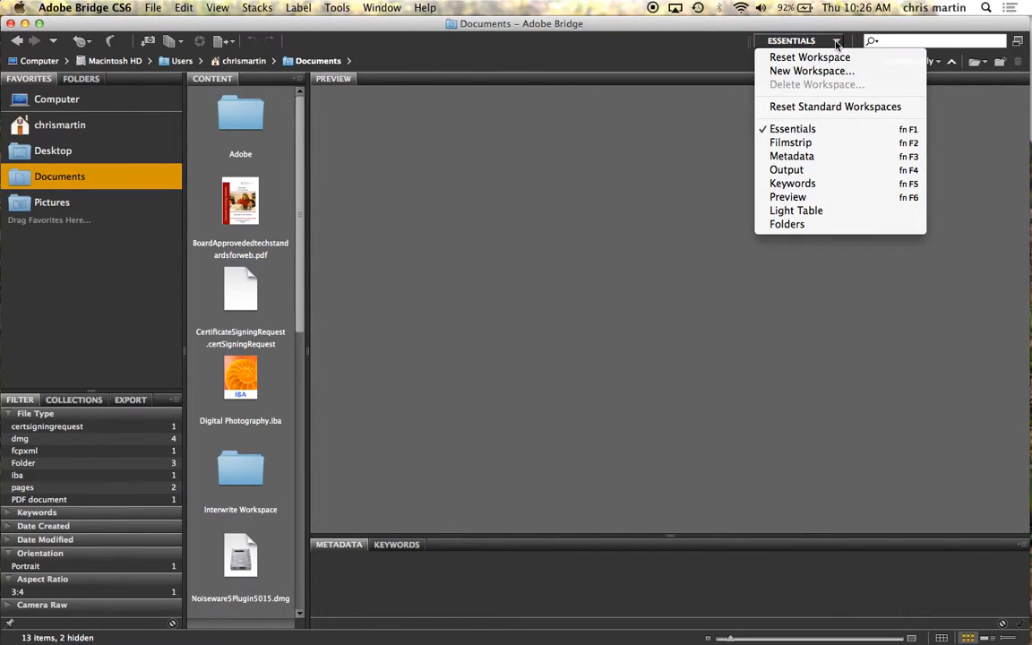
pyautogui.click(806, 143)
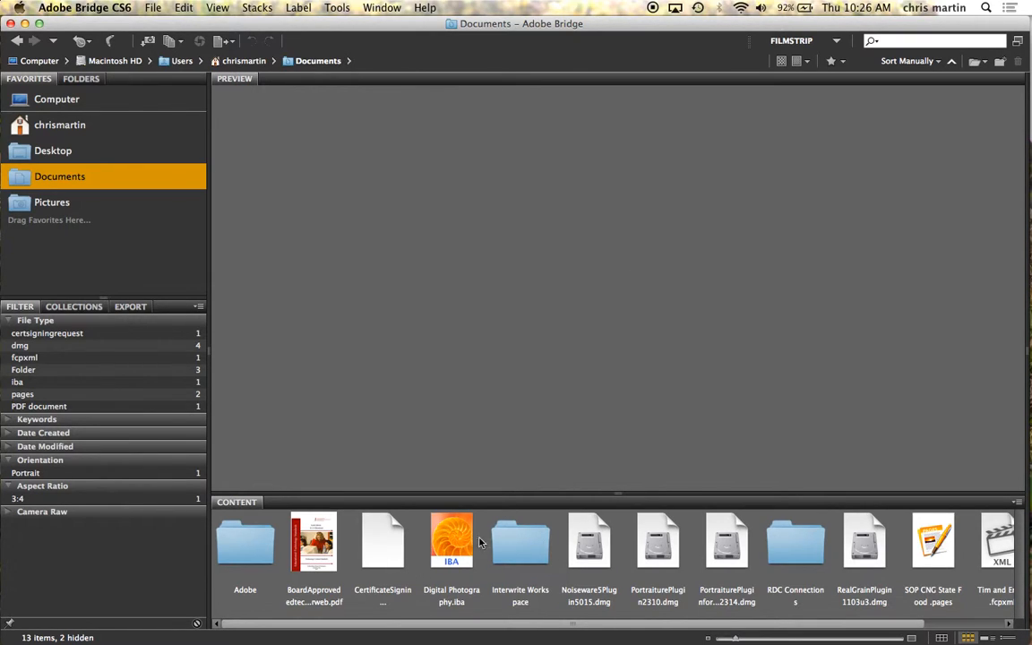
pyautogui.click(837, 41)
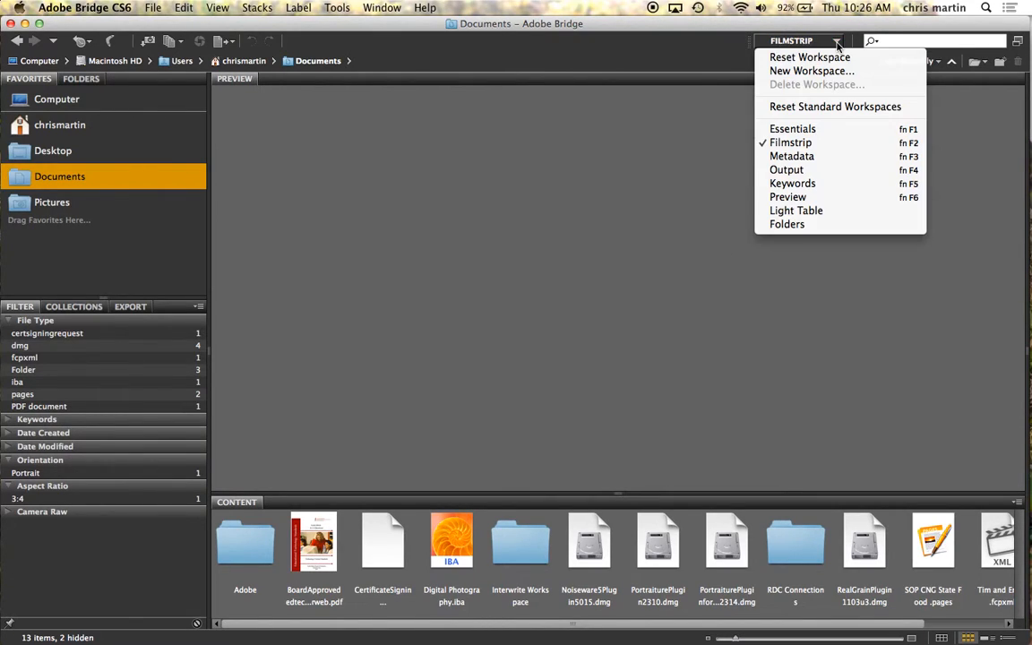
pyautogui.click(830, 158)
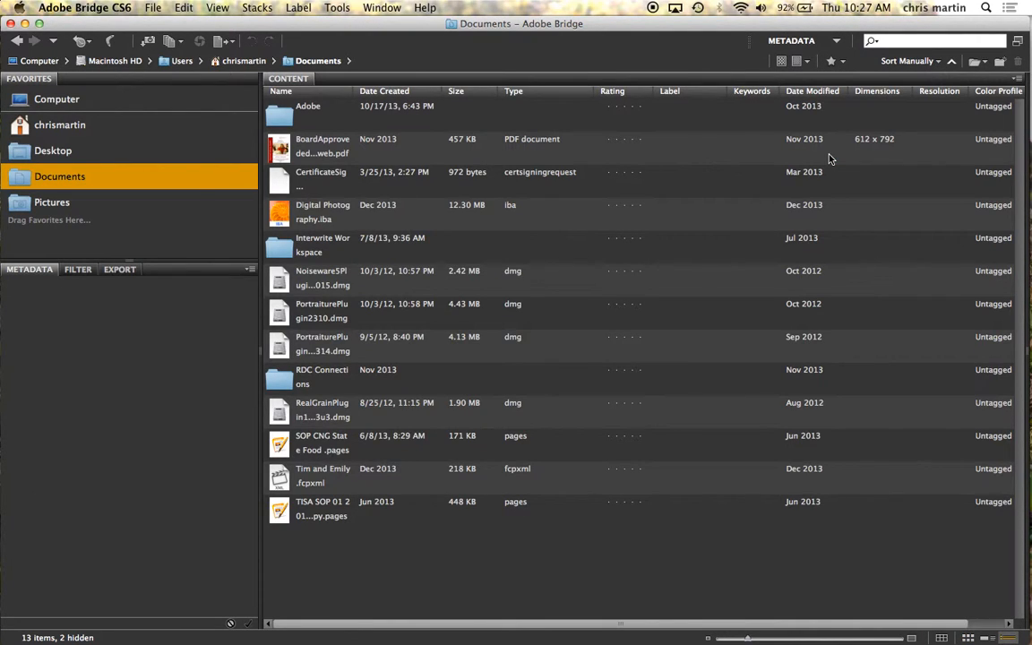
# Step: View the Output workspace, then the Keywords workspace, and look through the detailed file list
pyautogui.click(837, 42)
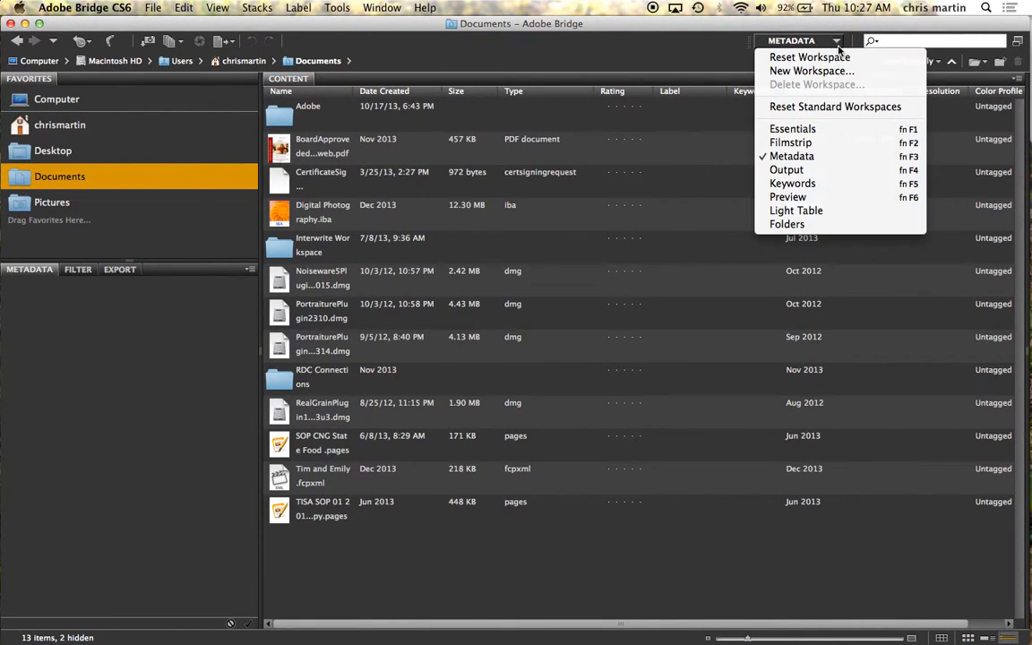
pyautogui.click(804, 170)
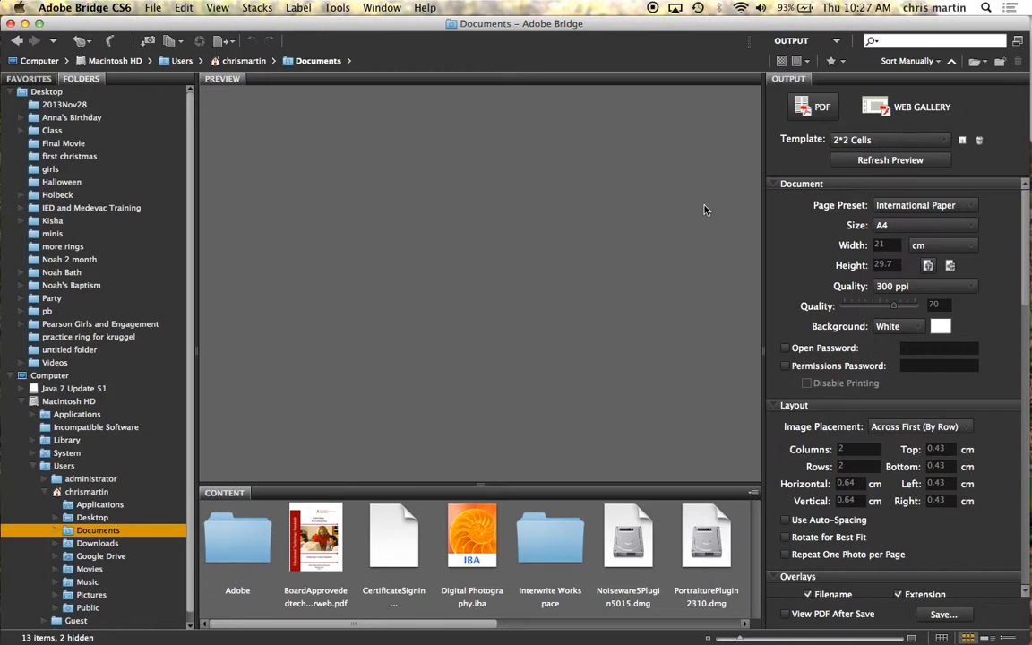
pyautogui.click(837, 41)
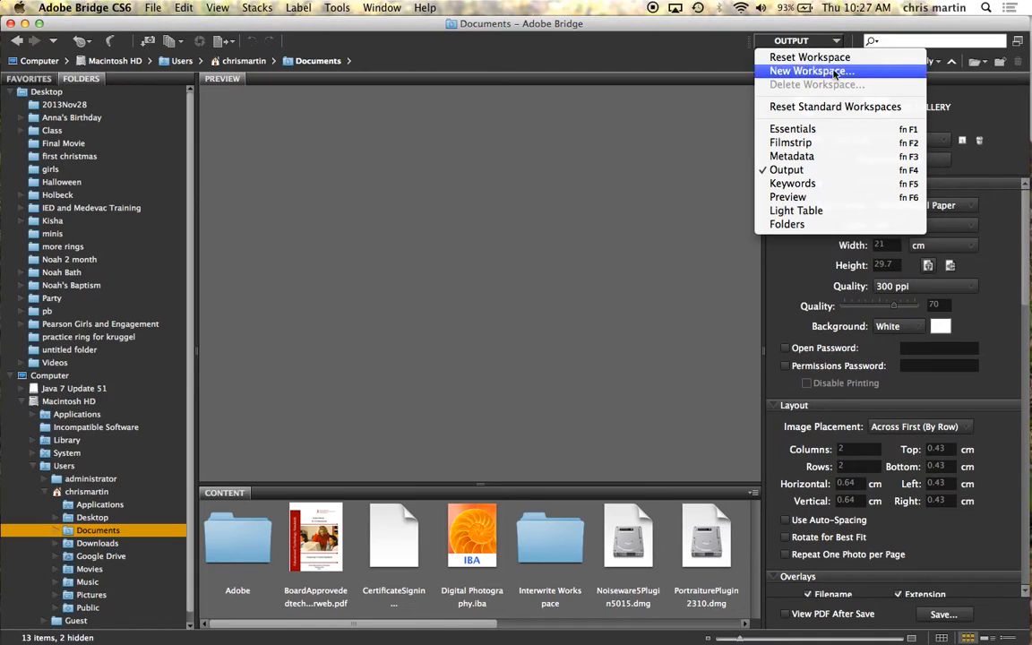
pyautogui.click(810, 185)
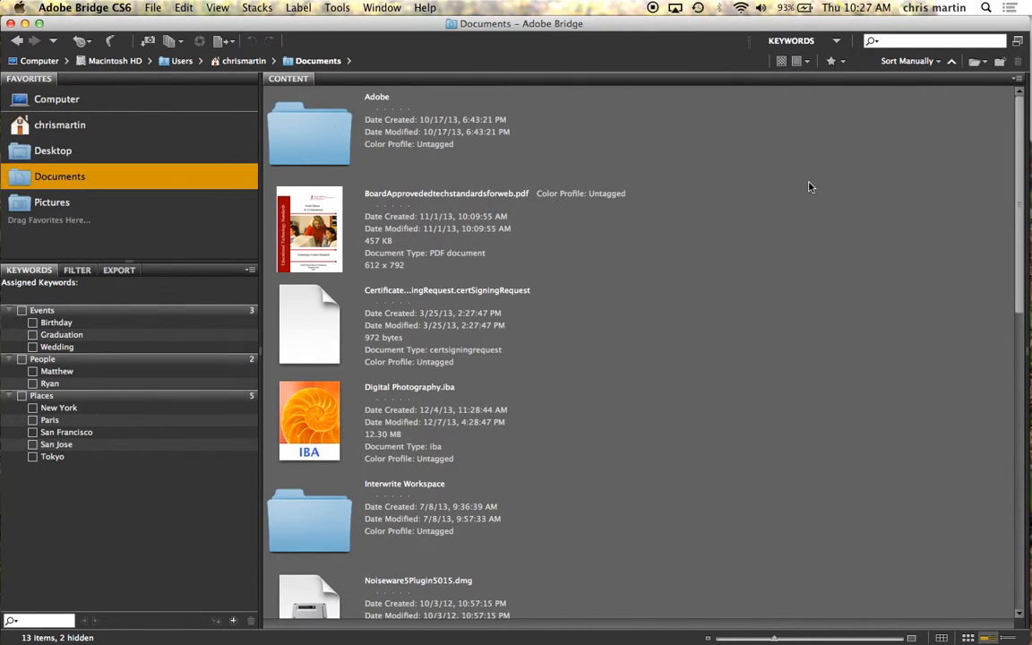
pyautogui.scroll(-10, 446, 370)
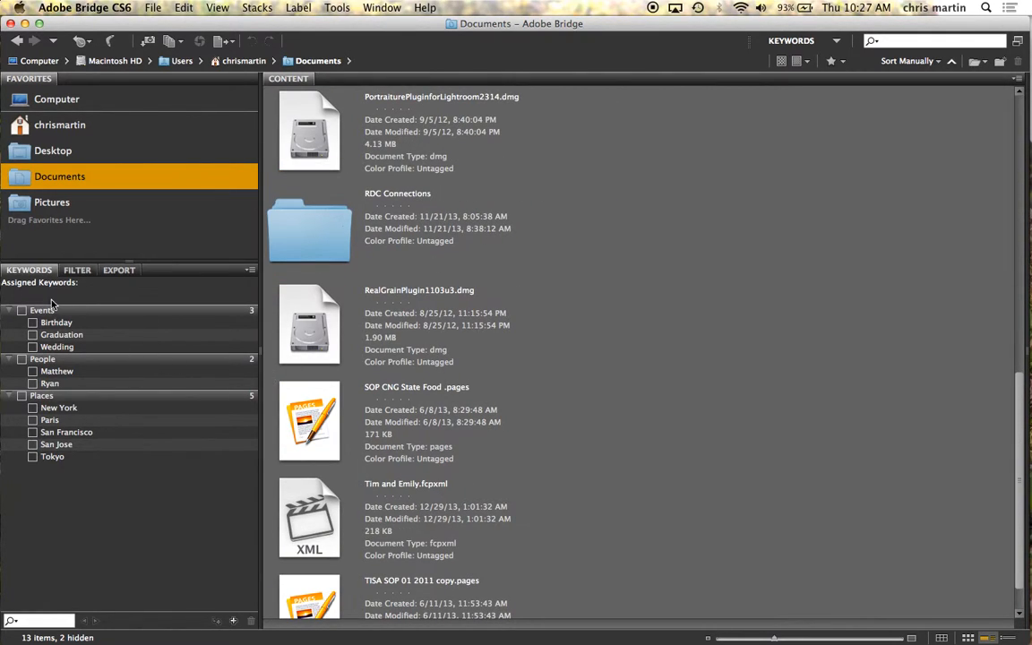
# Step: View the Documents files in the Preview workspace and then in the Light Table workspace
pyautogui.click(838, 42)
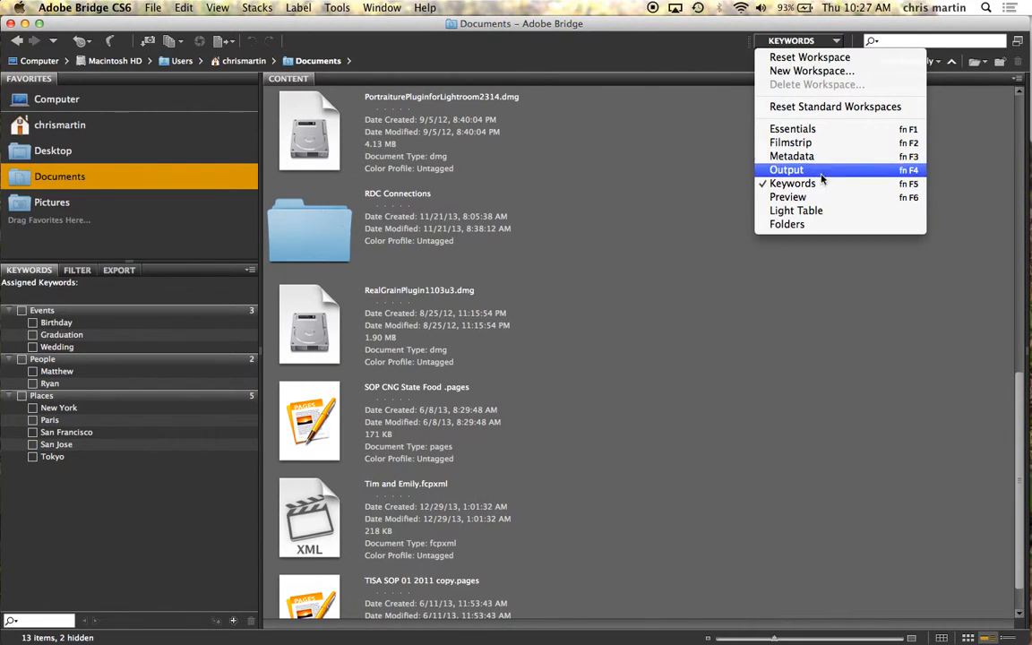
pyautogui.click(788, 197)
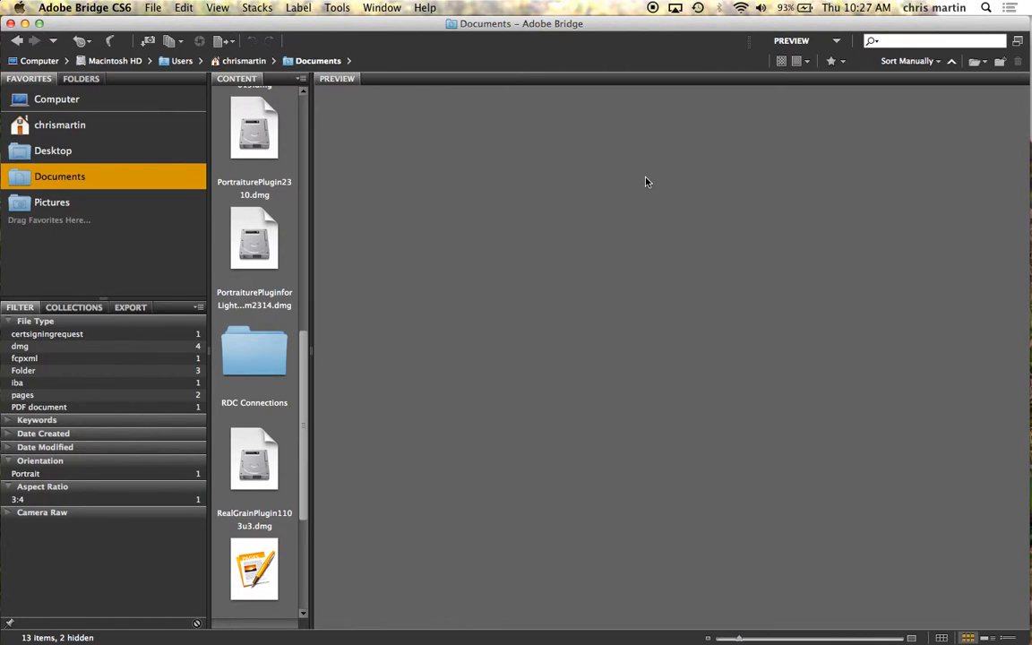
pyautogui.click(836, 42)
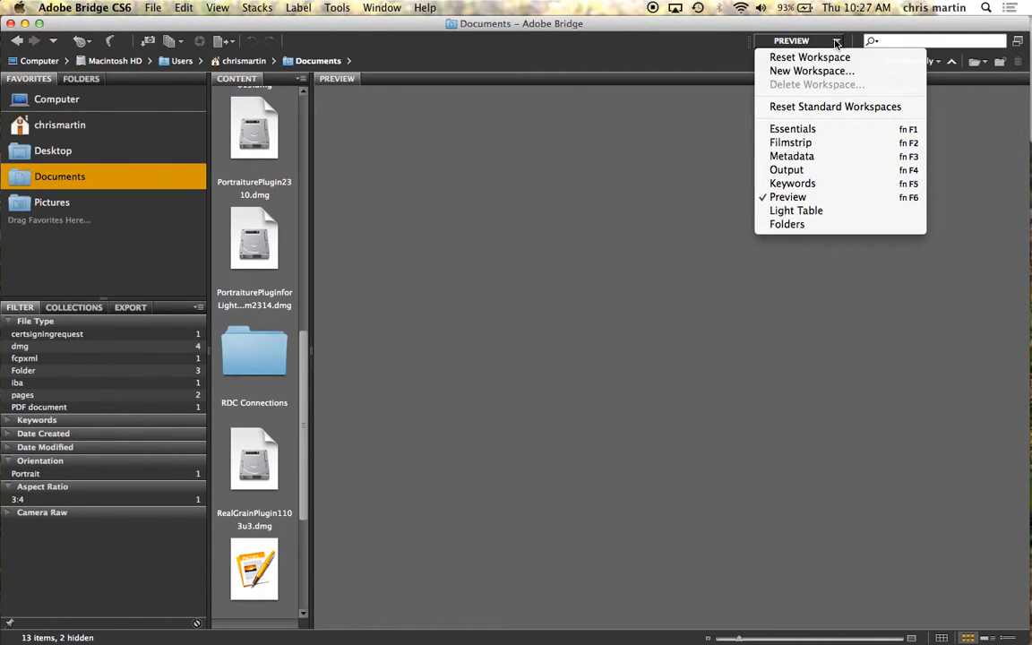
pyautogui.click(802, 211)
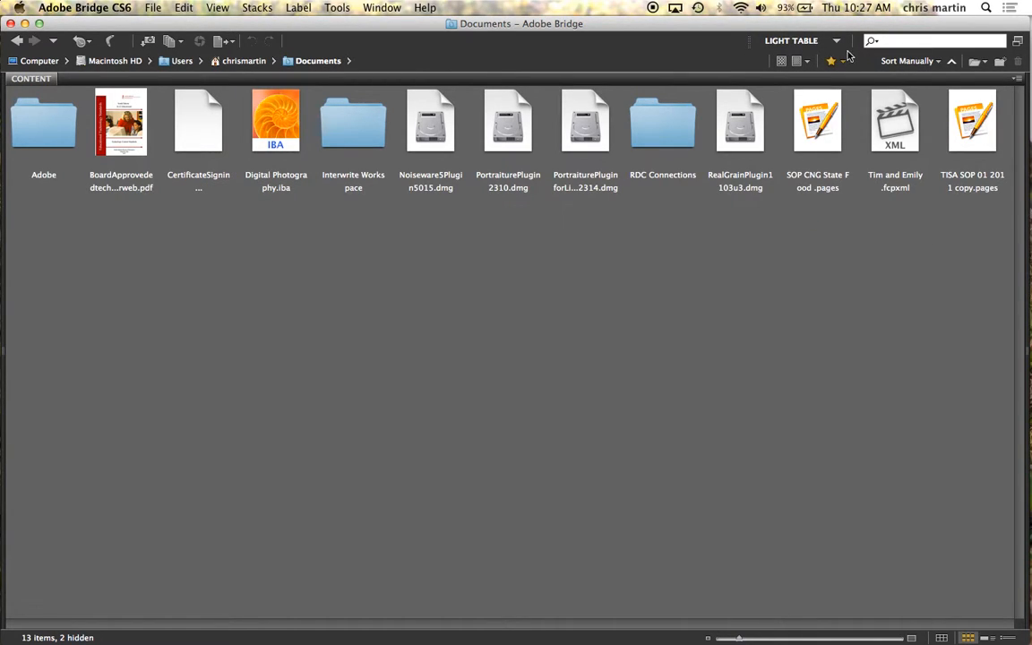
# Step: View the Folders workspace, then return to the Essentials workspace
pyautogui.click(762, 40)
pyautogui.click(786, 224)
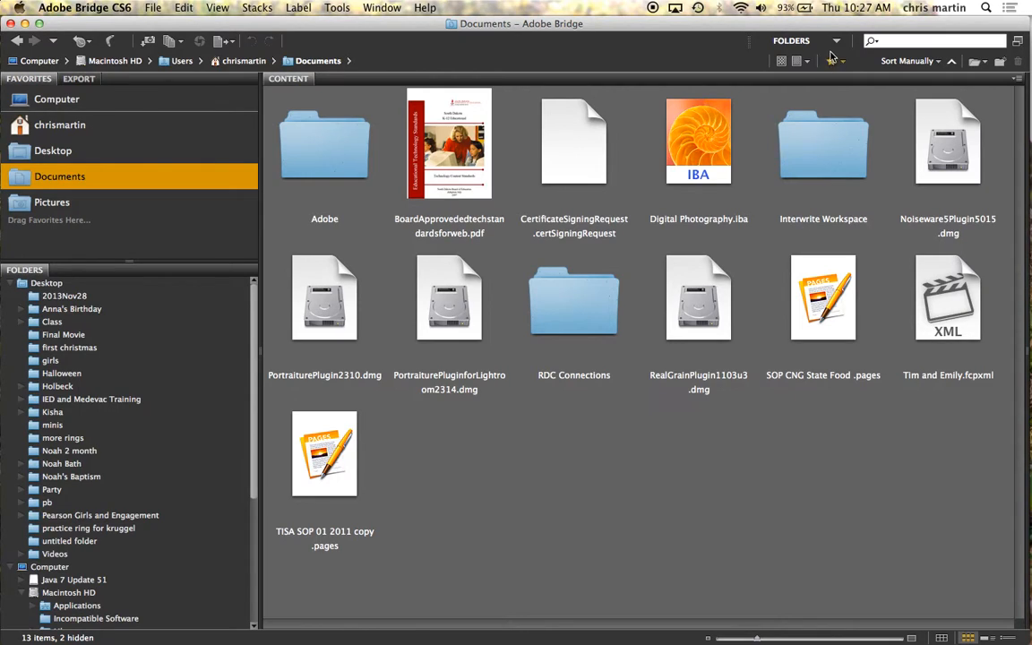
pyautogui.click(793, 40)
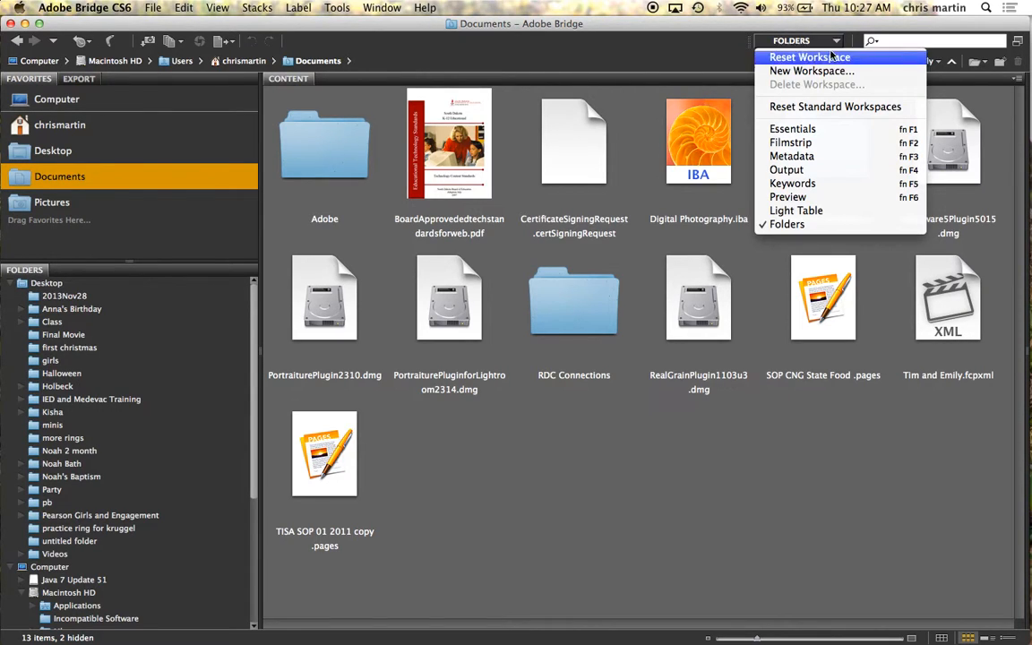
pyautogui.click(801, 132)
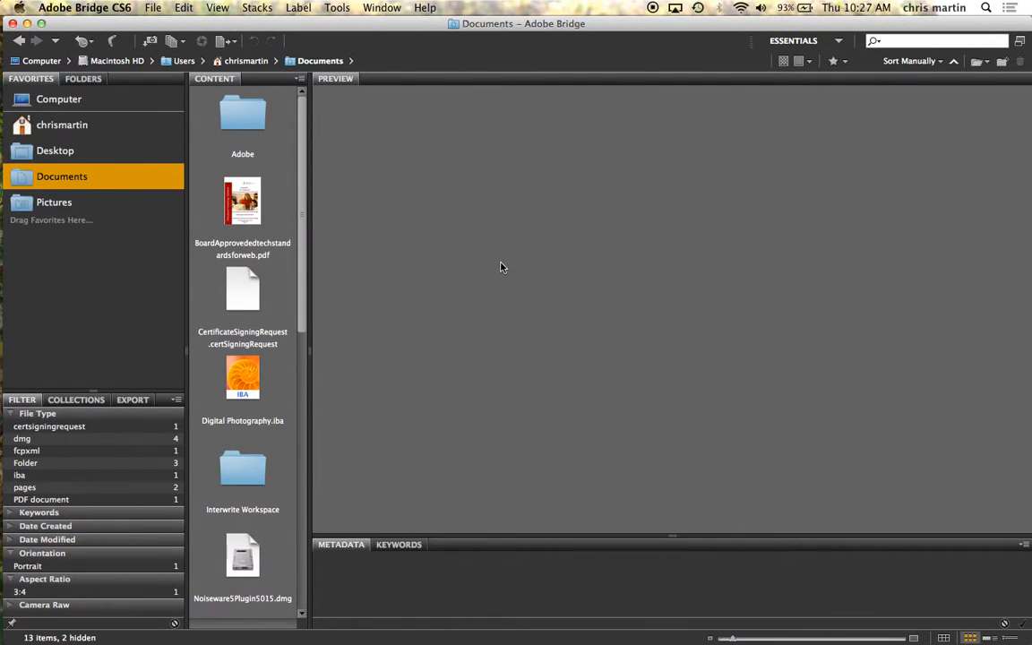
# Step: Widen the Content panel across most of the window, make the Metadata panel taller, and slightly widen the Favorites panel
pyautogui.moveTo(310, 351); pyautogui.dragTo(874, 375)
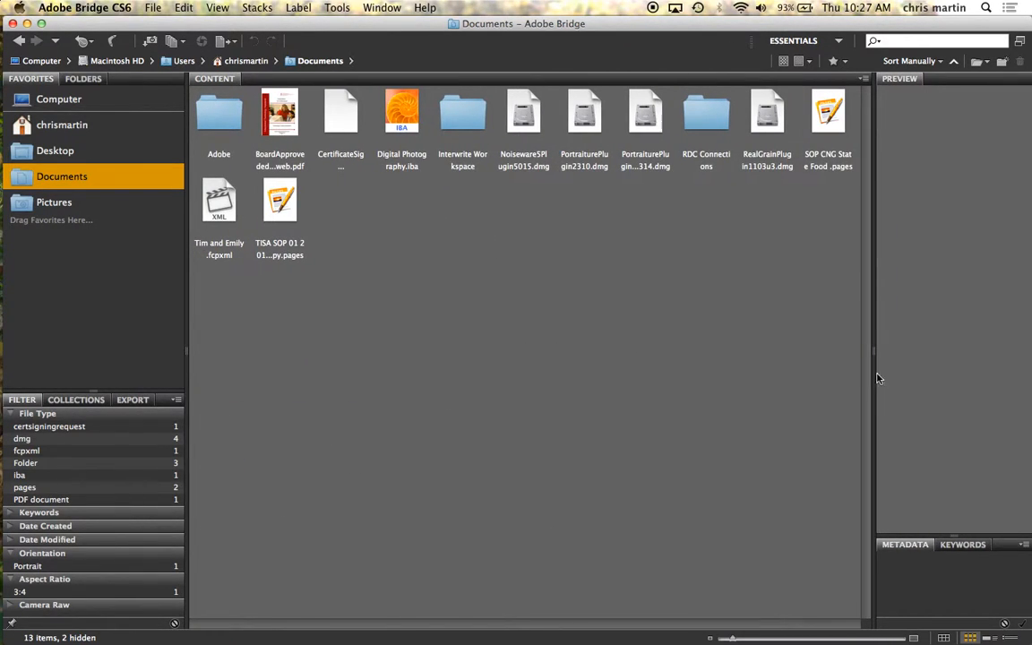
pyautogui.moveTo(952, 536); pyautogui.dragTo(933, 221)
pyautogui.moveTo(185, 351)
pyautogui.mouseDown()
pyautogui.moveTo(421, 371)
pyautogui.moveTo(375, 359)
pyautogui.moveTo(191, 355)
pyautogui.mouseUp()
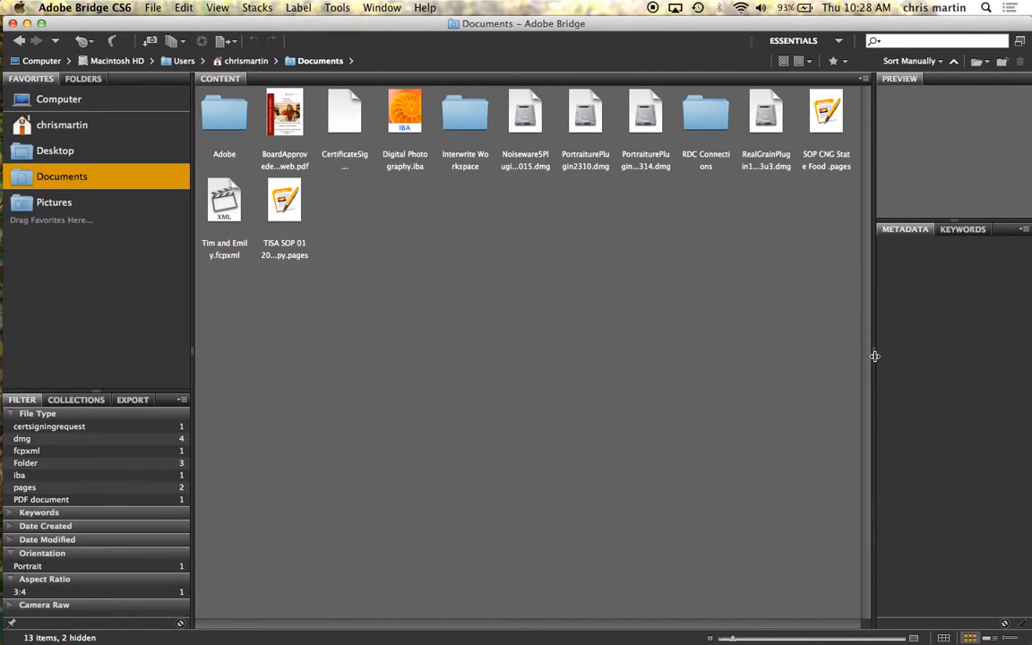
# Step: Narrow the Content panel to two thumbnail columns and enlarge the Preview panel by shrinking the Metadata panel
pyautogui.moveTo(874, 356); pyautogui.dragTo(338, 343)
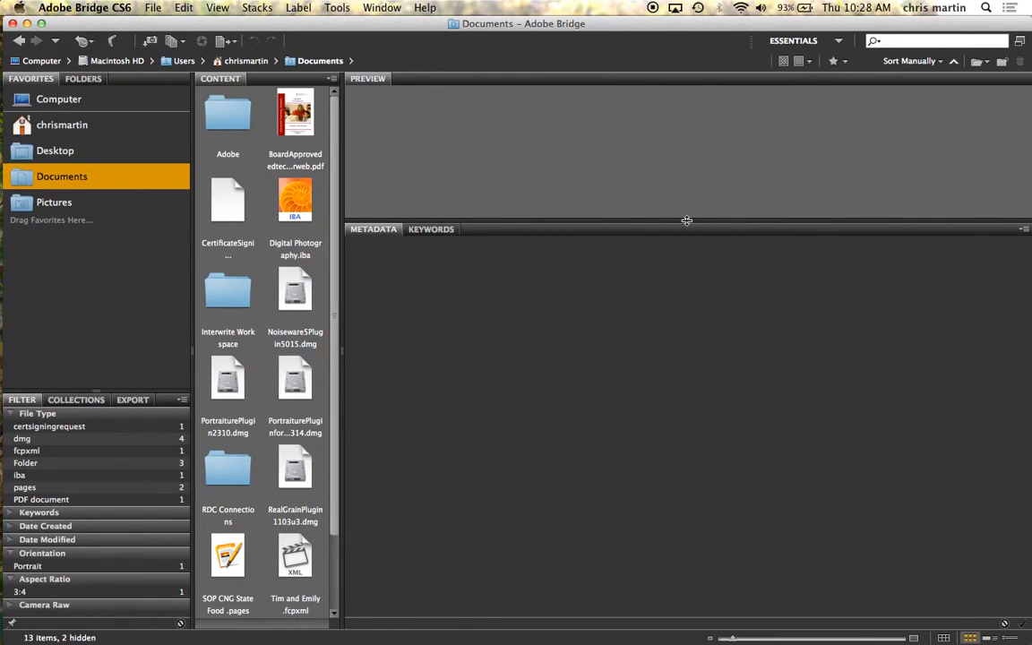
pyautogui.moveTo(687, 221); pyautogui.dragTo(677, 545)
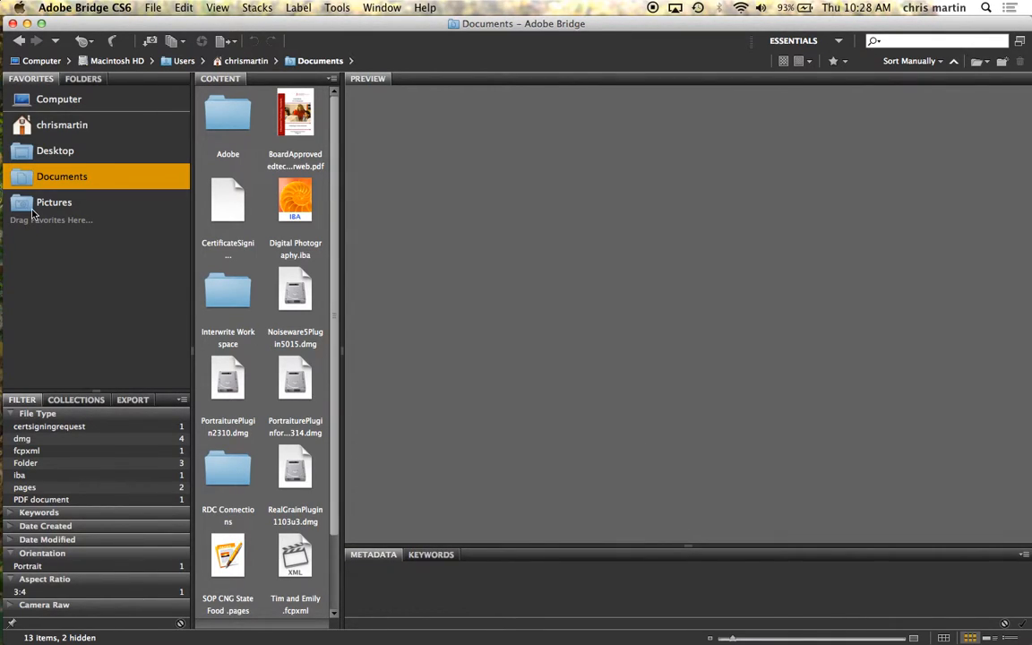
# Step: Show the folder tree, collapse the Desktop branch, and expand the Computer branch down to the folders under Users
pyautogui.click(83, 78)
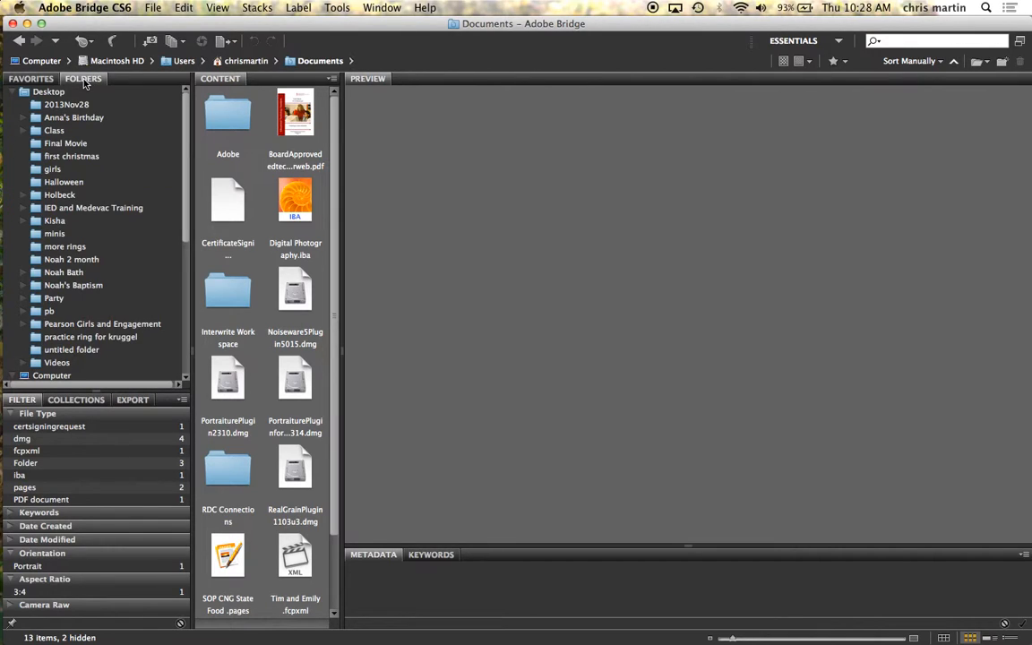
pyautogui.click(13, 91)
pyautogui.click(12, 103)
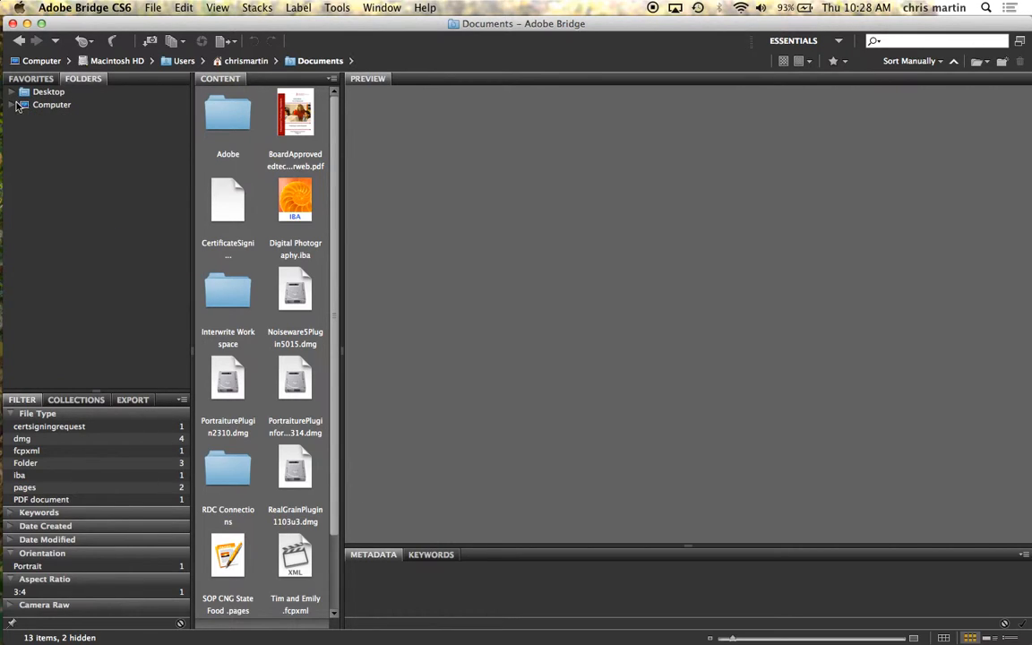
pyautogui.click(12, 106)
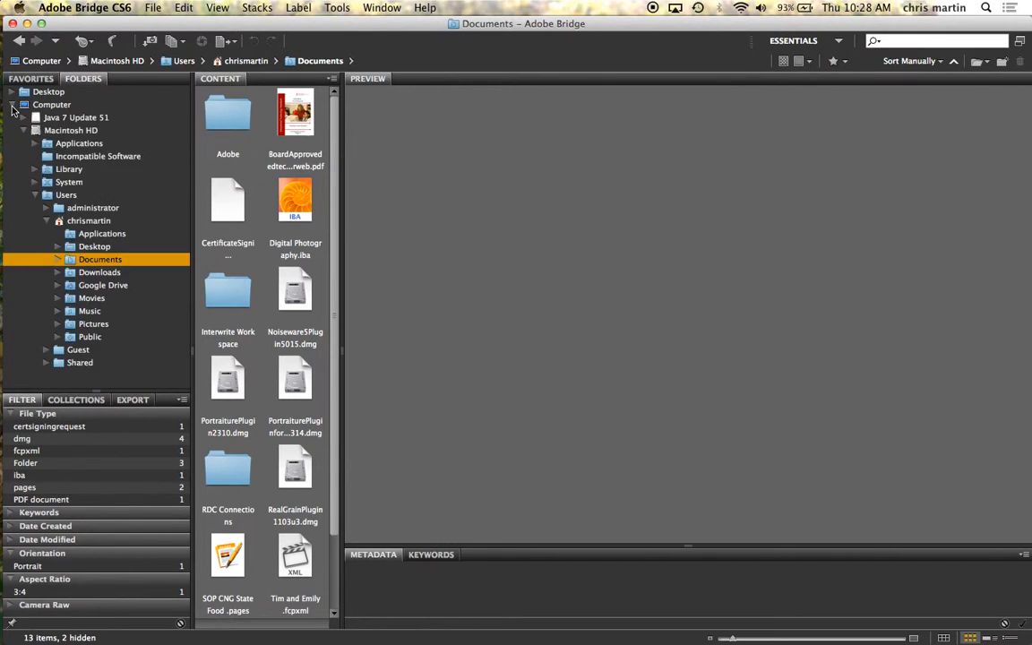
pyautogui.click(35, 194)
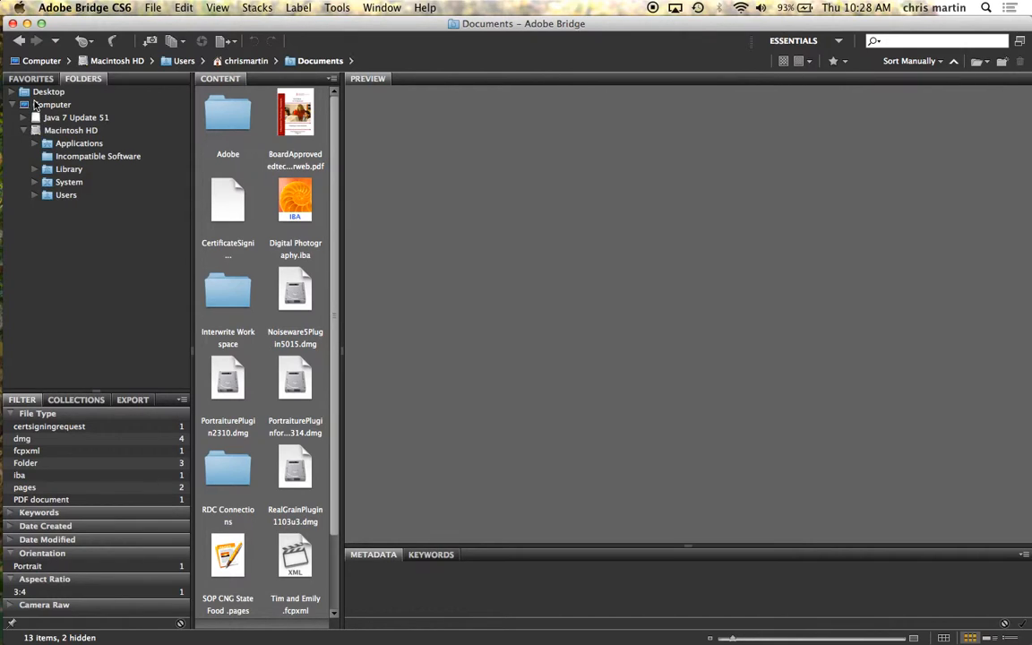
pyautogui.click(33, 195)
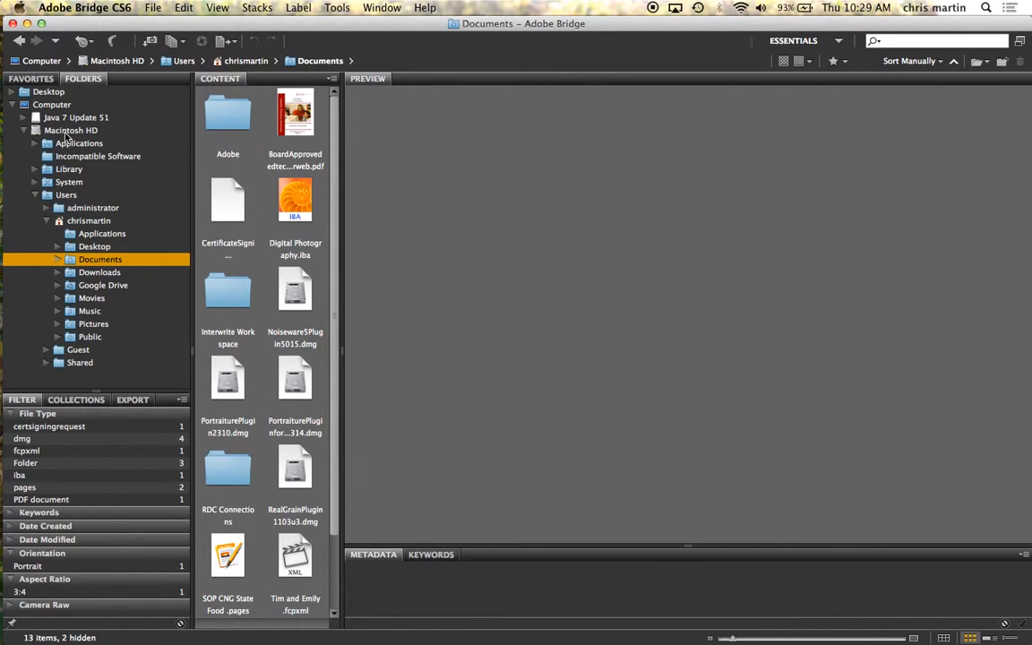
# Step: Display the current user's home folder, then expand the administrator folder and display its Music folder
pyautogui.click(85, 220)
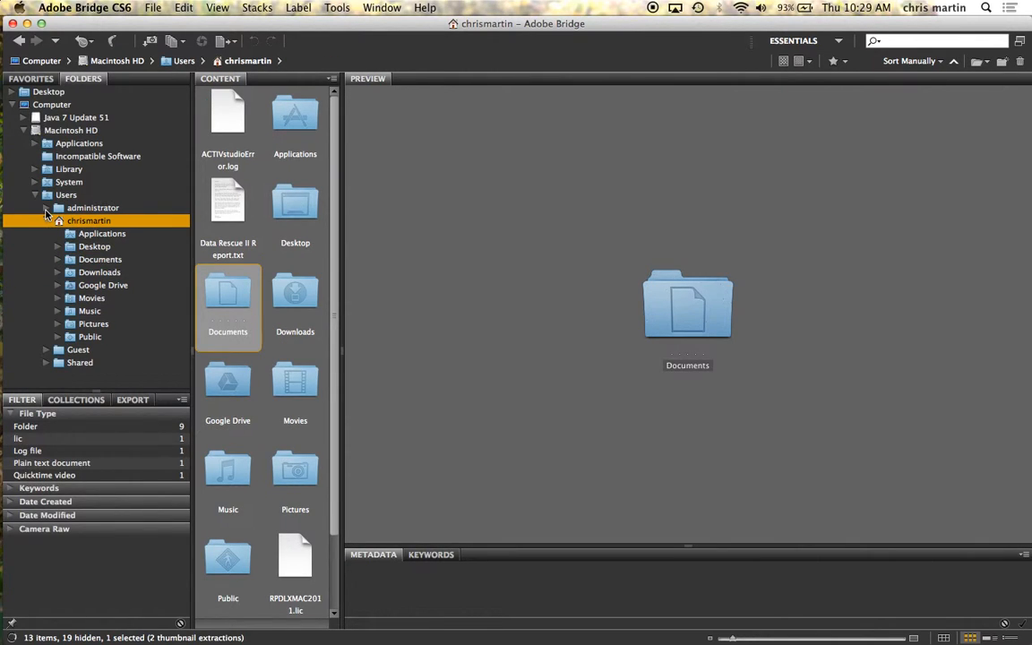
pyautogui.click(46, 210)
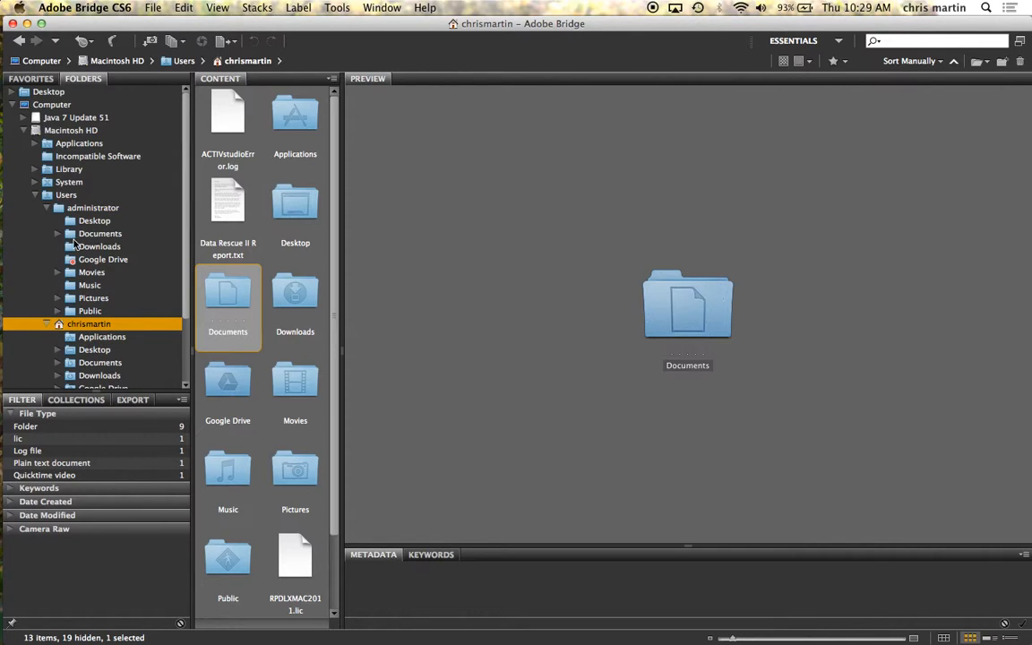
pyautogui.click(89, 286)
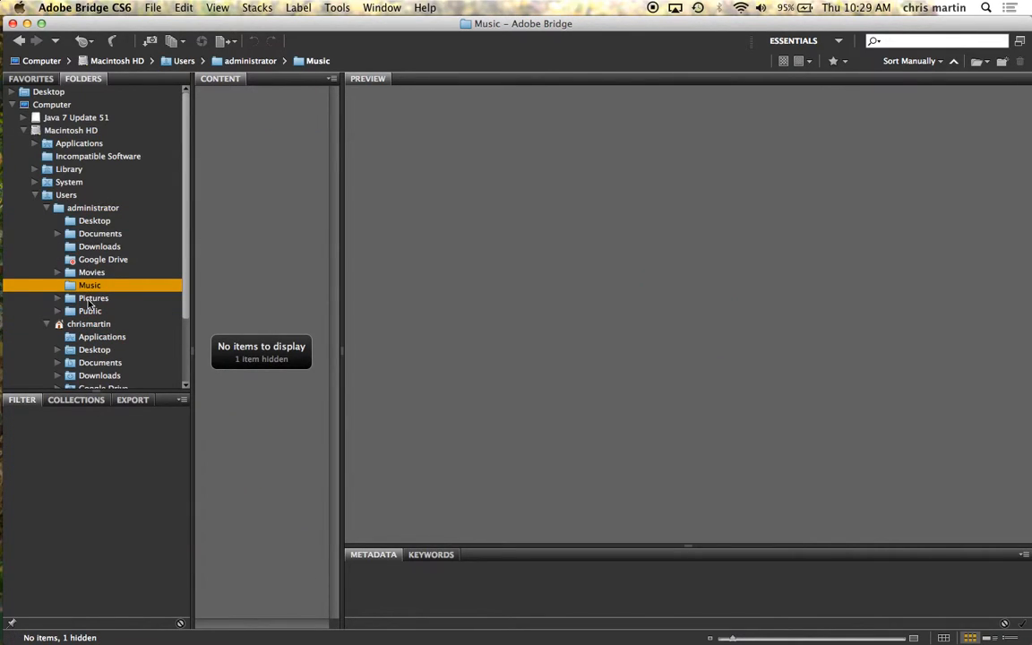
# Step: Display the administrator's Pictures folder, then switch to the current user's Pictures folder and expand its subfolders
pyautogui.click(89, 299)
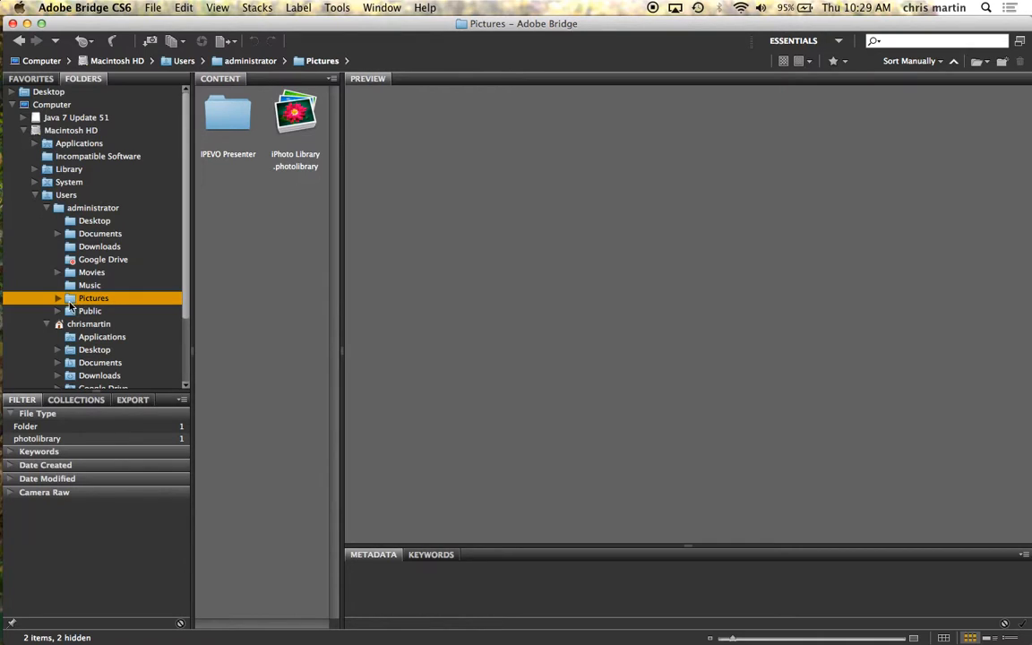
pyautogui.click(46, 210)
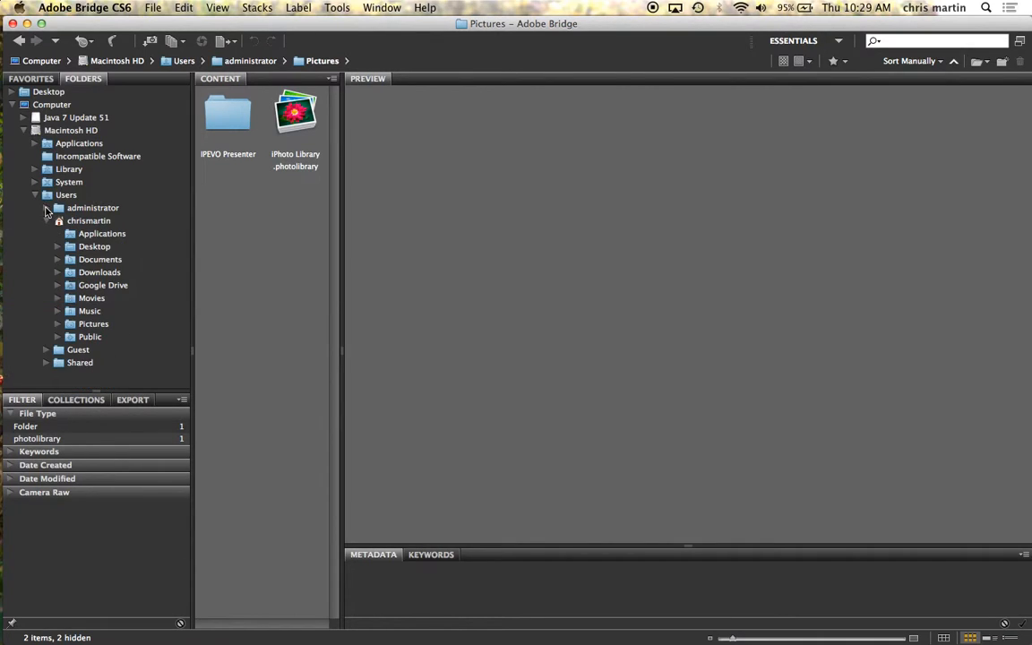
pyautogui.click(90, 326)
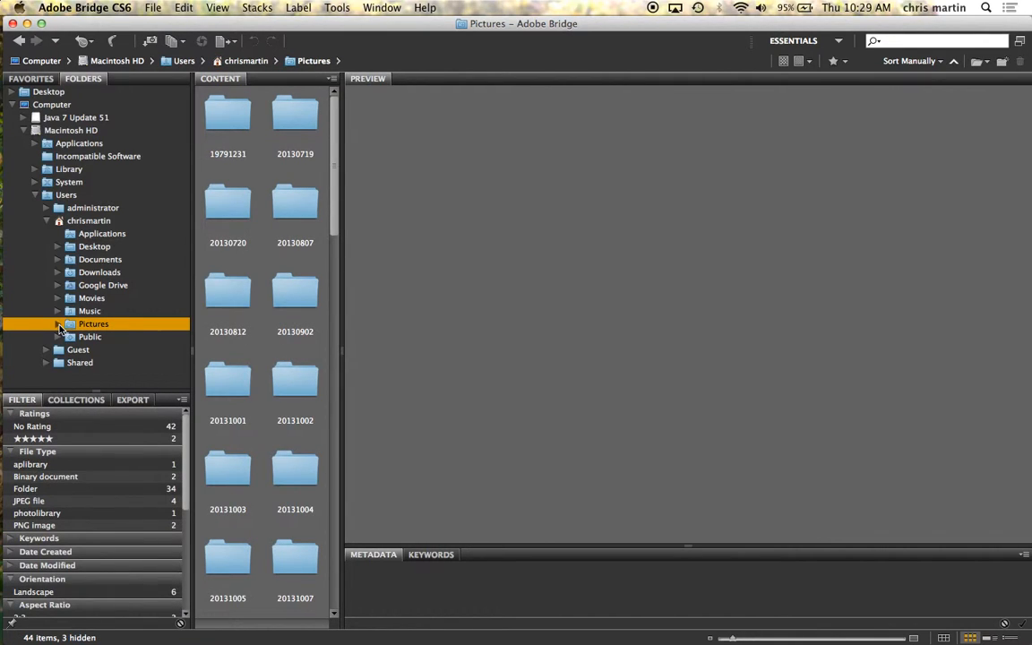
pyautogui.click(57, 324)
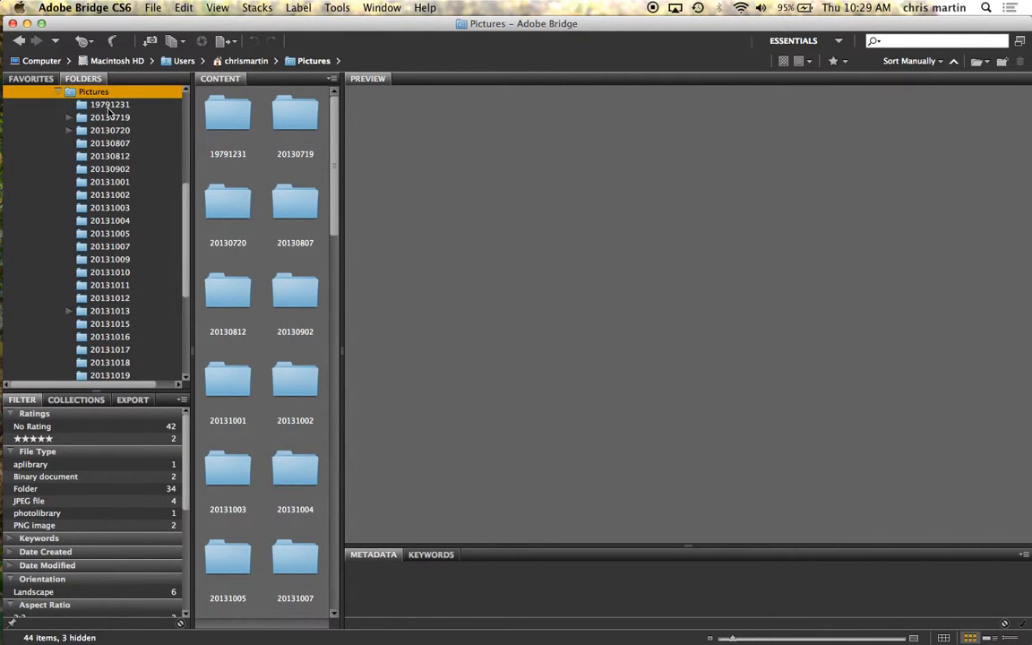
# Step: Browse the dated folders 20130902, 20131001, 20131002 and 20131003 inside the current user's Pictures folder
pyautogui.scroll(5, 104, 187)
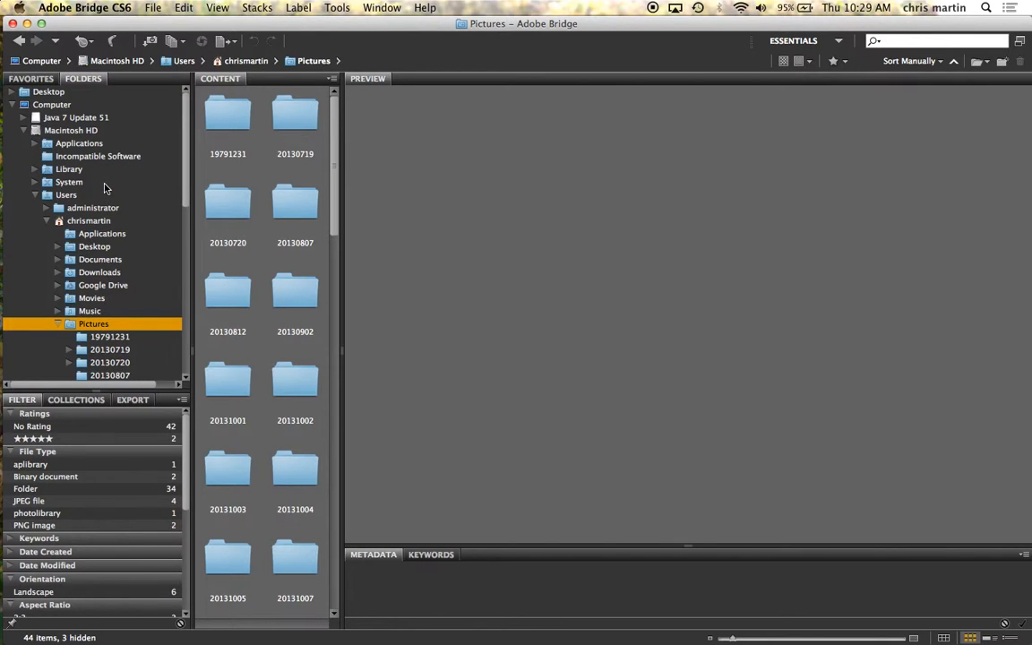
pyautogui.moveTo(185, 185); pyautogui.dragTo(185, 219)
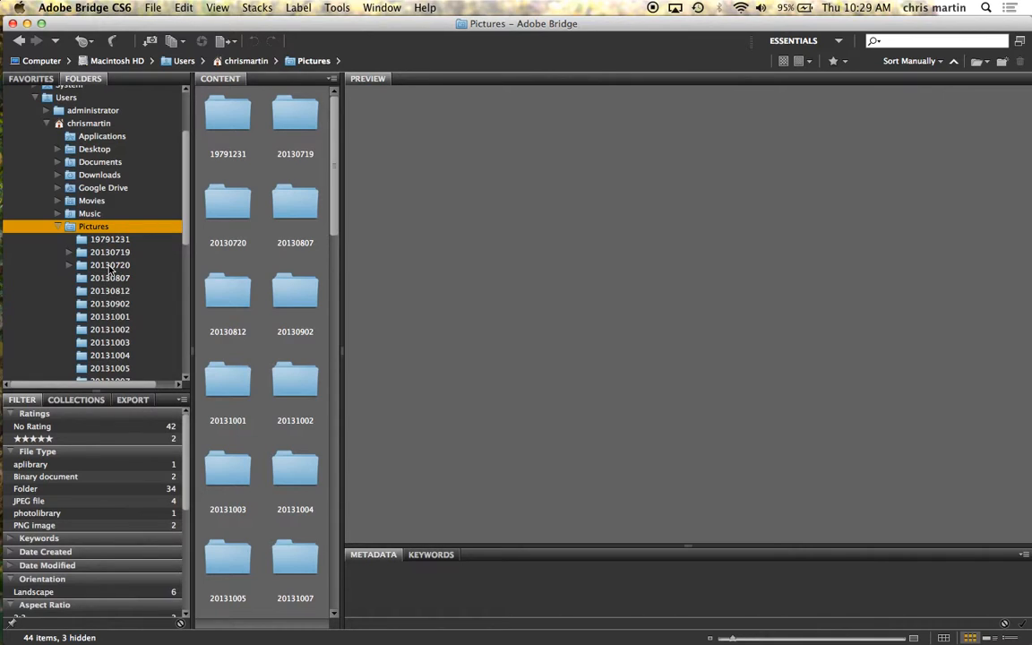
pyautogui.click(104, 307)
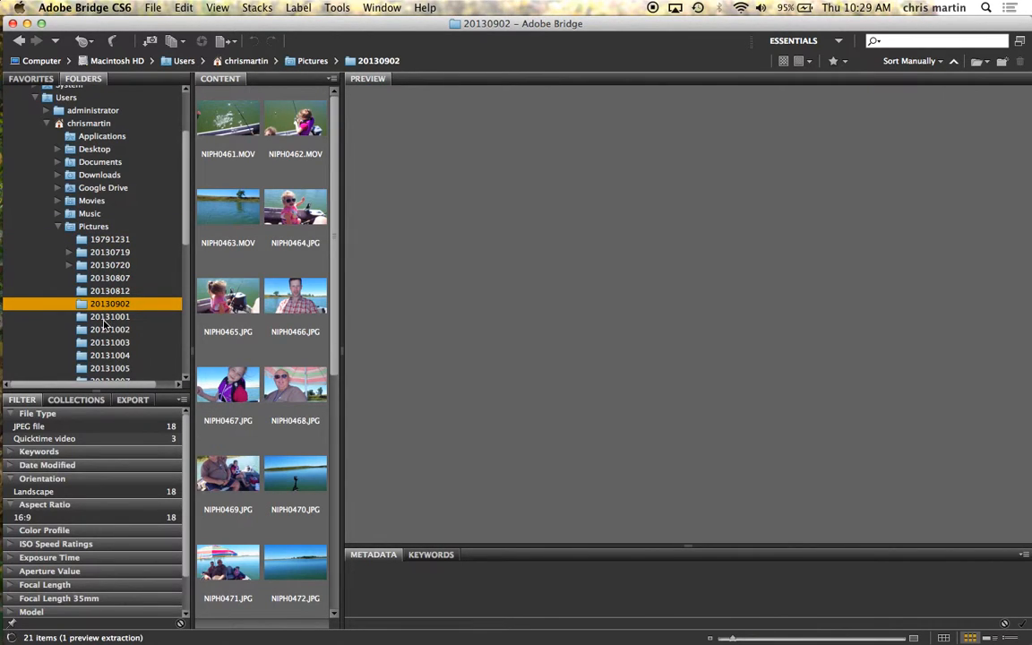
pyautogui.click(104, 323)
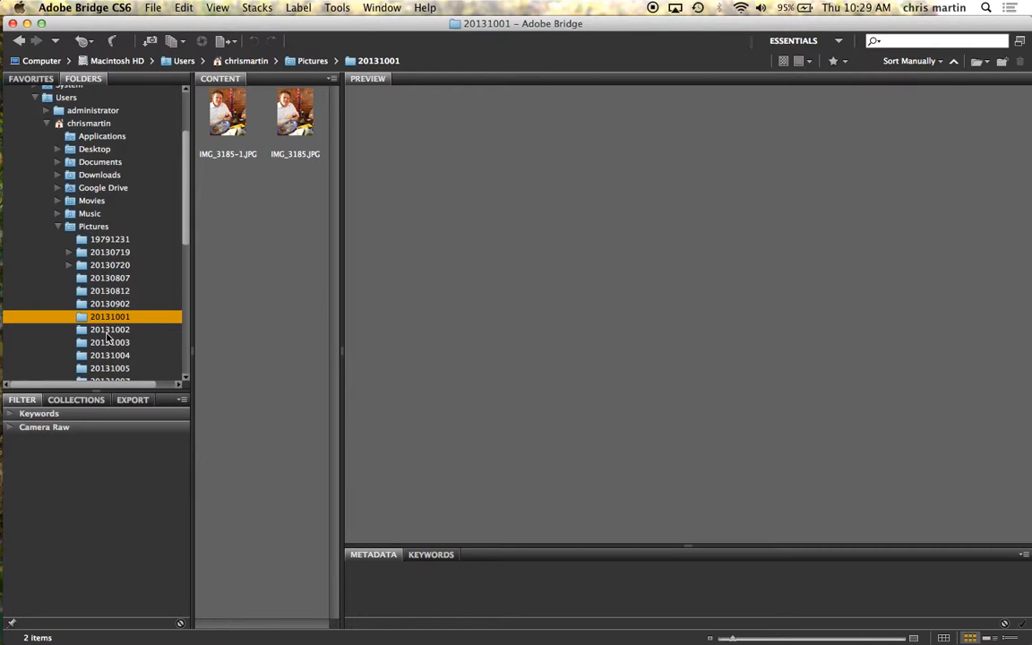
pyautogui.click(106, 331)
pyautogui.click(108, 348)
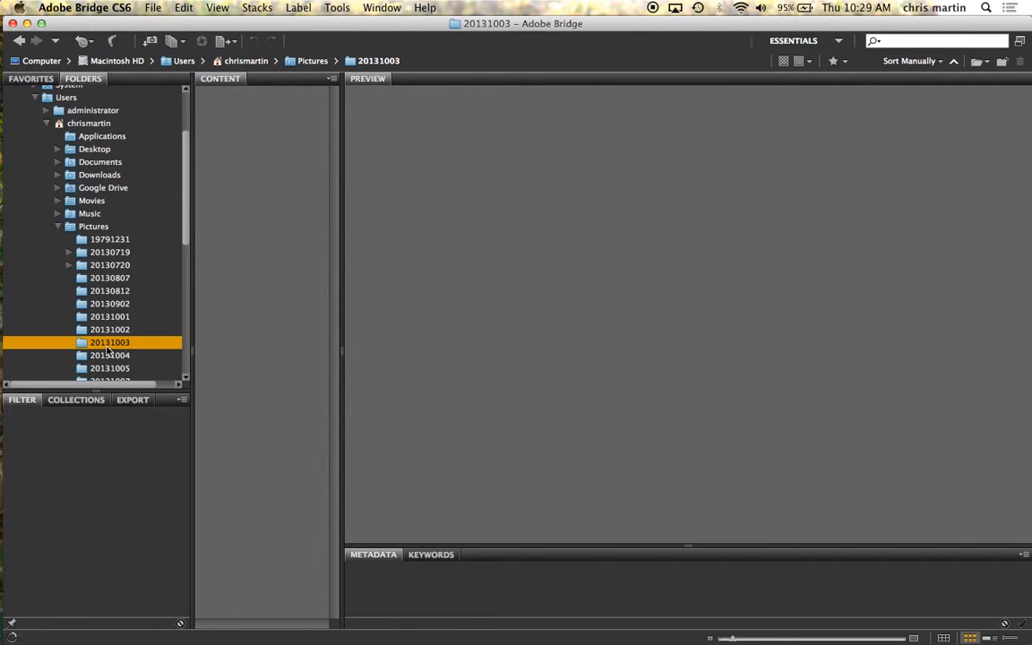
# Step: Browse the folders 20131017, 20131018 and 20131019, and preview the photo IMG_3300-1.JPG
pyautogui.scroll(-10, 105, 350)
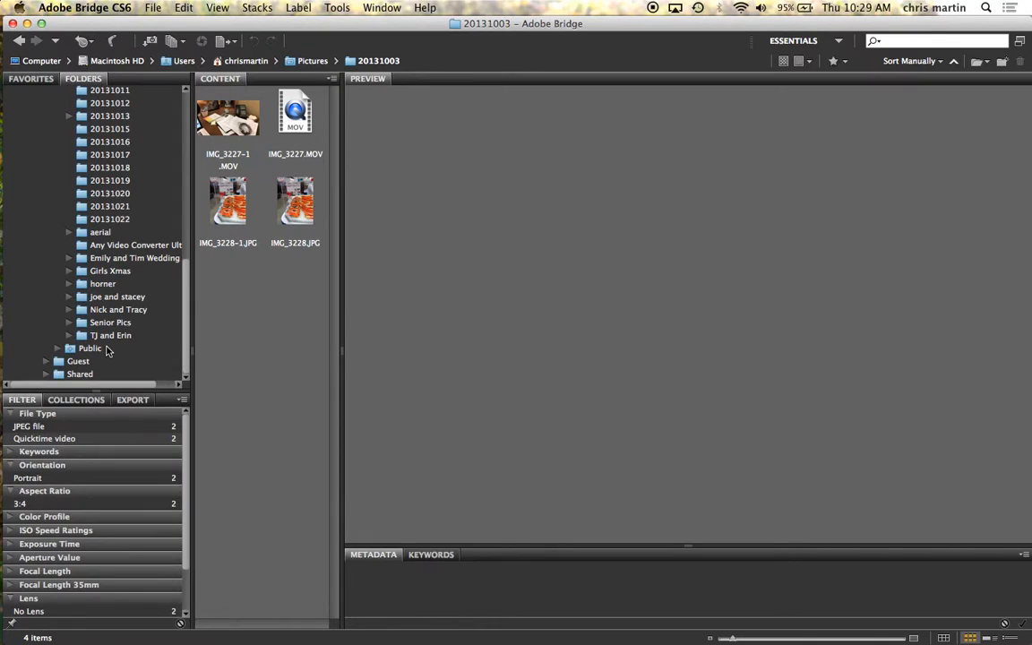
pyautogui.scroll(10, 106, 350)
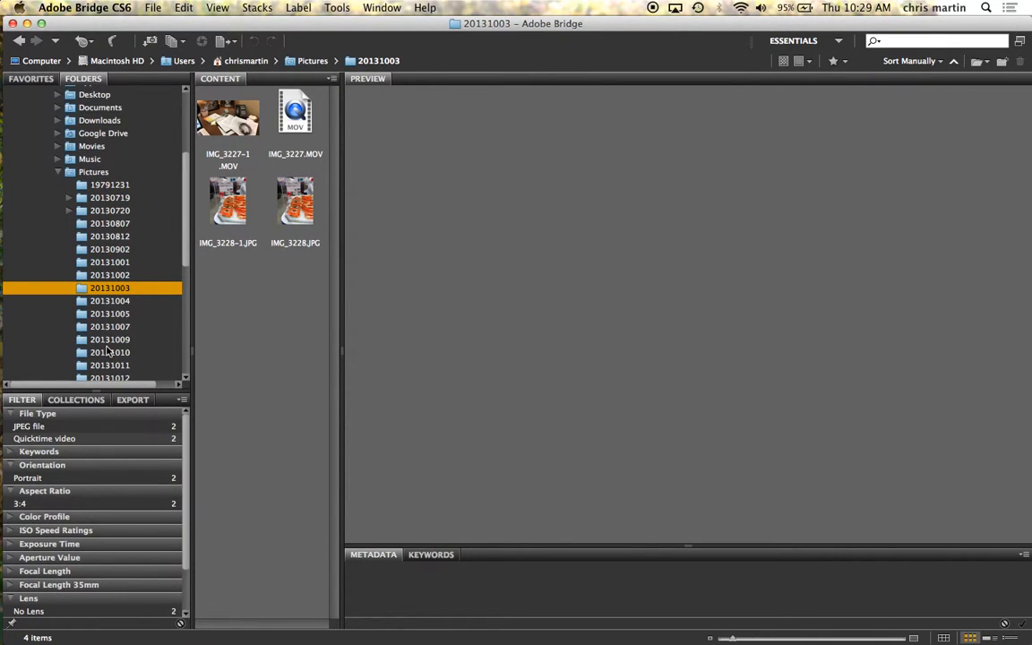
pyautogui.moveTo(185, 205); pyautogui.dragTo(188, 261)
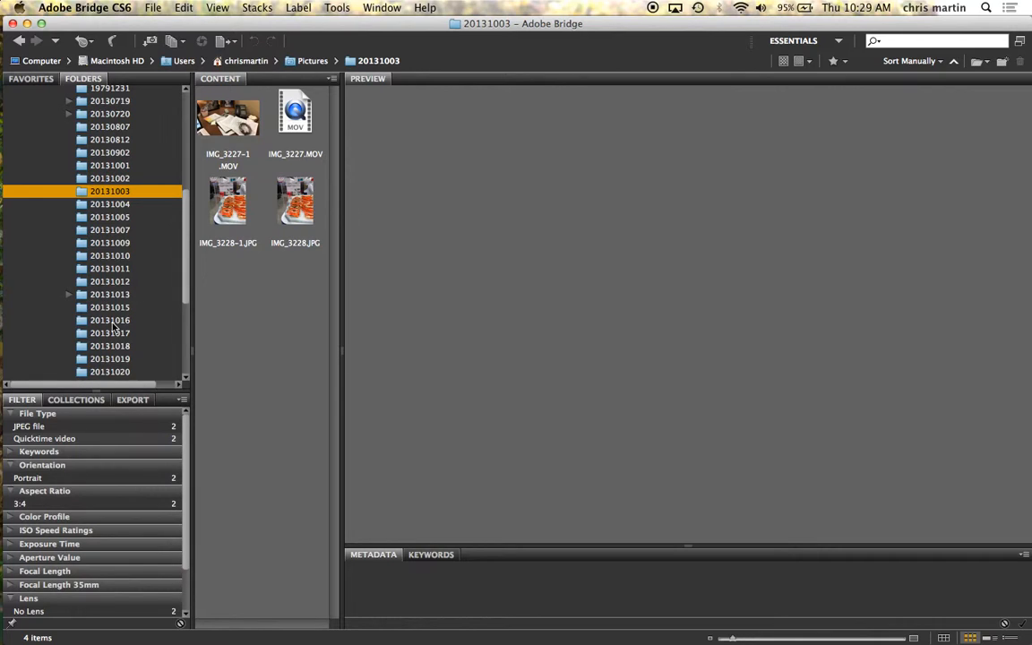
pyautogui.moveTo(187, 290); pyautogui.dragTo(189, 323)
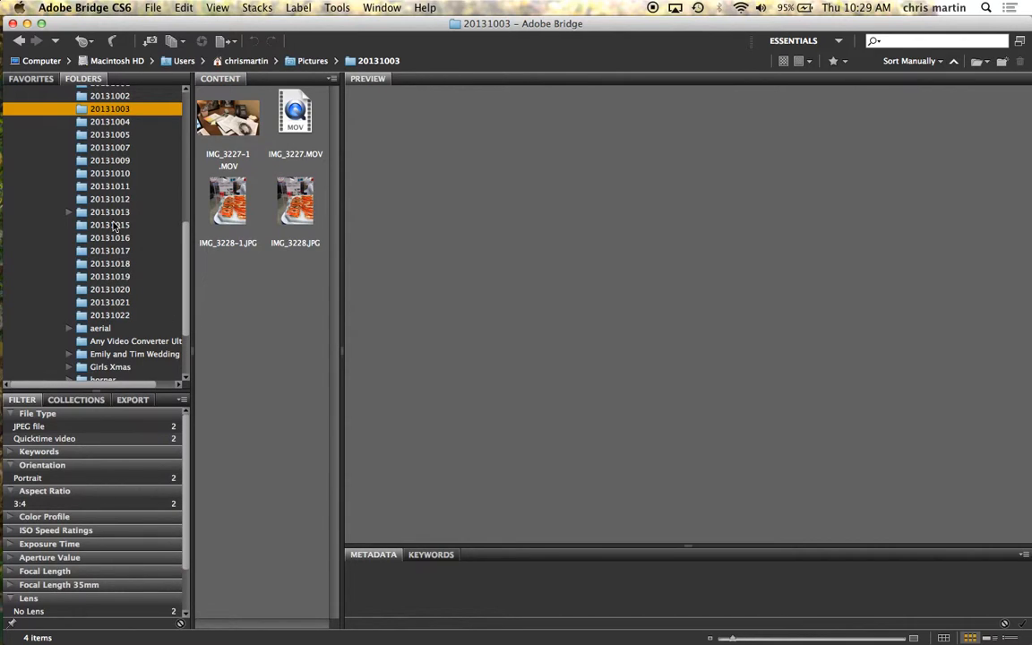
pyautogui.click(104, 251)
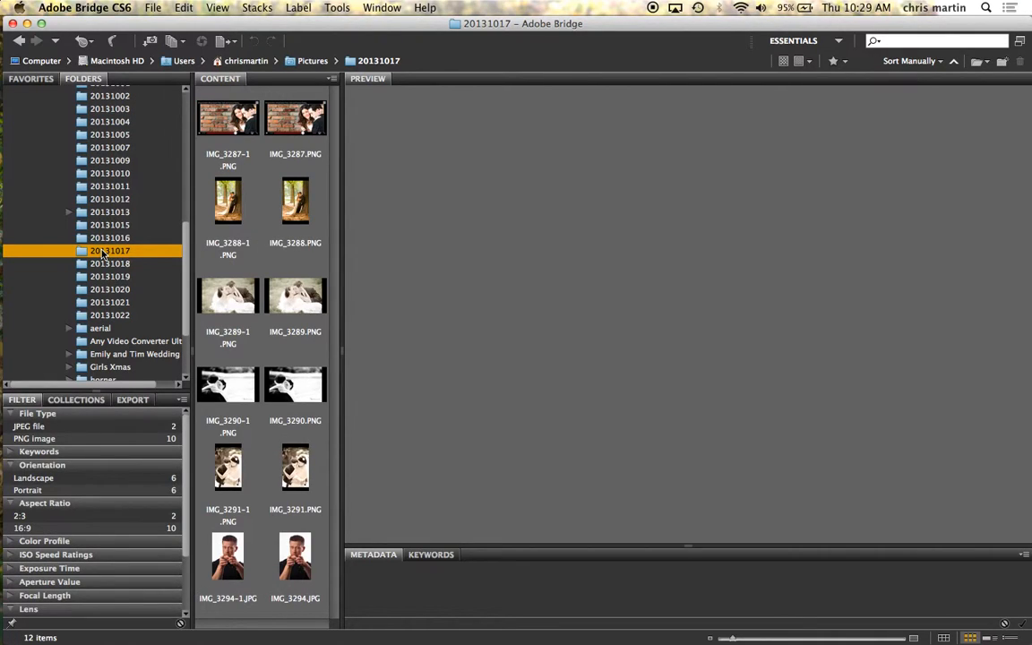
pyautogui.click(101, 264)
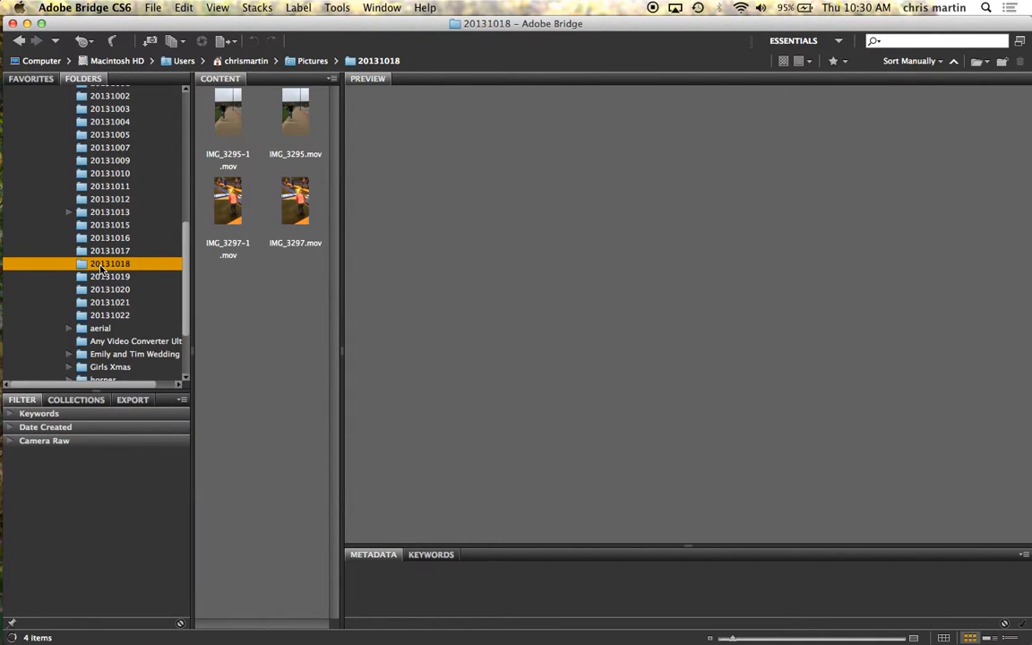
pyautogui.click(101, 279)
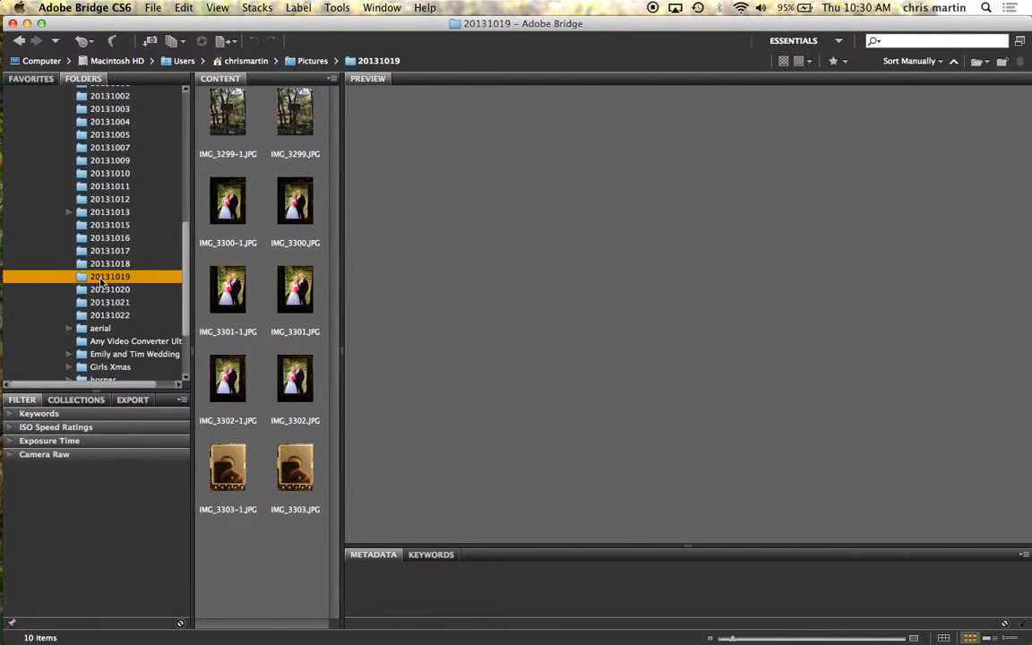
pyautogui.click(234, 206)
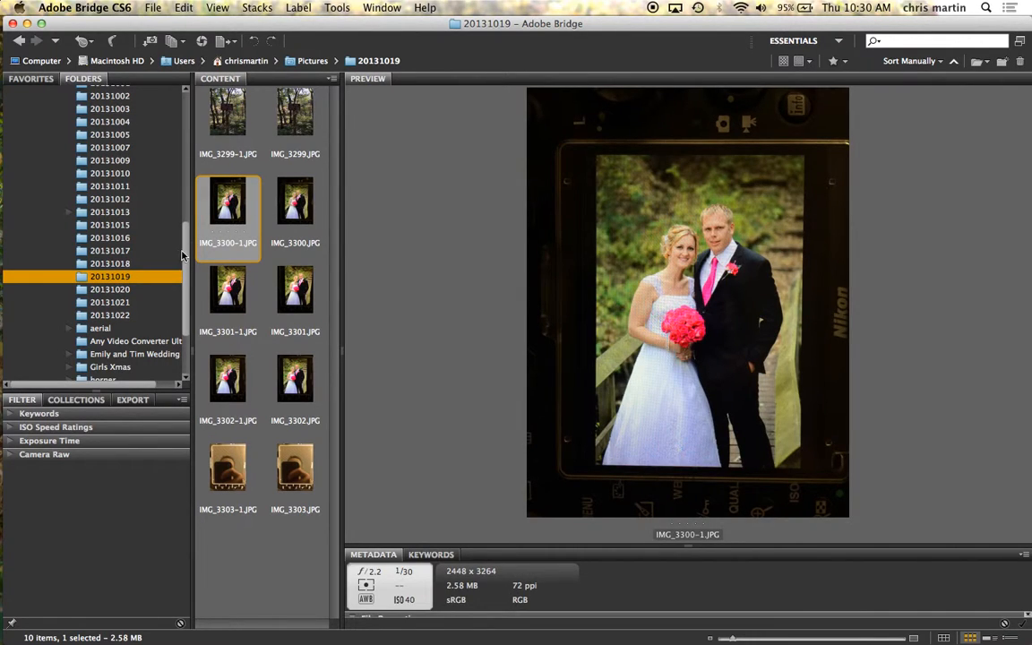
# Step: Display the wedding photo folder listed directly below Girls Xmas and expand its subfolders
pyautogui.scroll(-5, 185, 253)
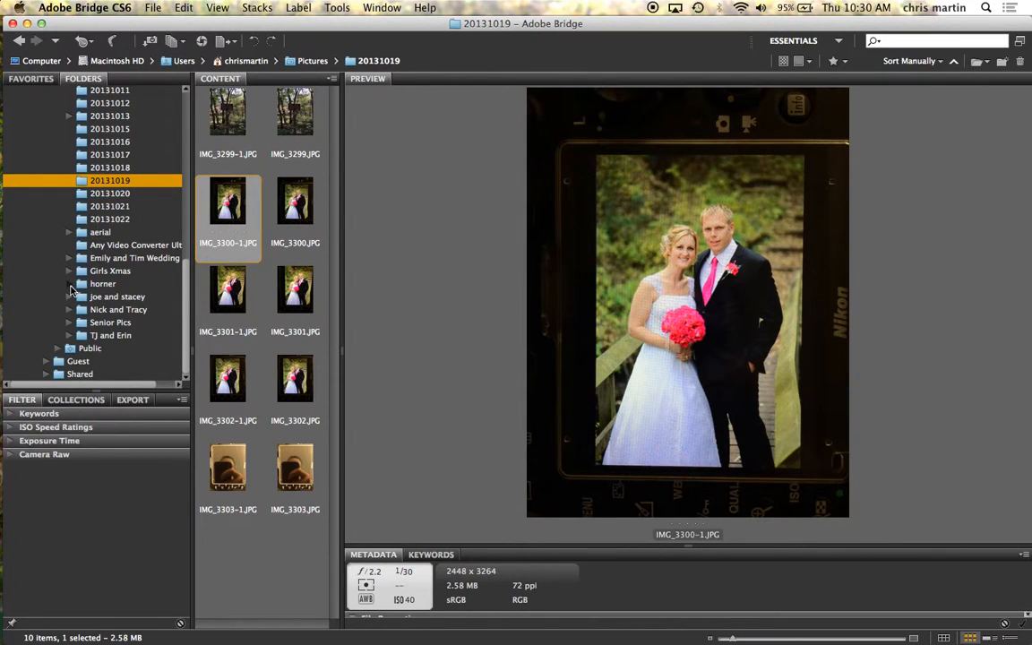
pyautogui.click(98, 285)
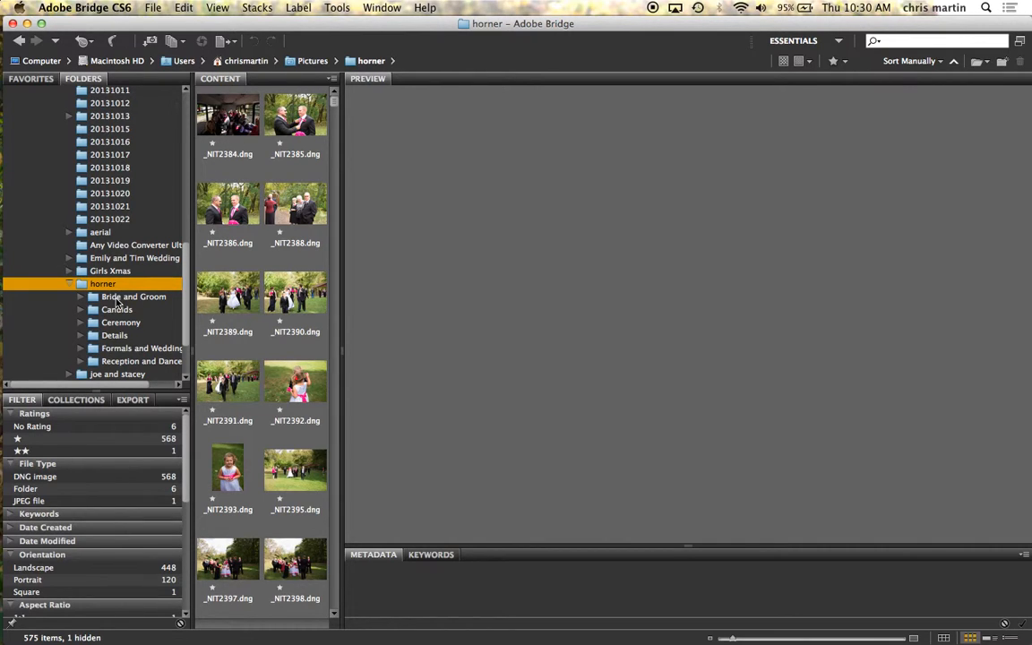
pyautogui.click(335, 103)
pyautogui.moveTo(335, 103); pyautogui.dragTo(333, 99)
# Step: Preview the wedding photos one after another from _NIT2384.dng to _NIT2392.dng
pyautogui.click(230, 134)
pyautogui.press('Right')
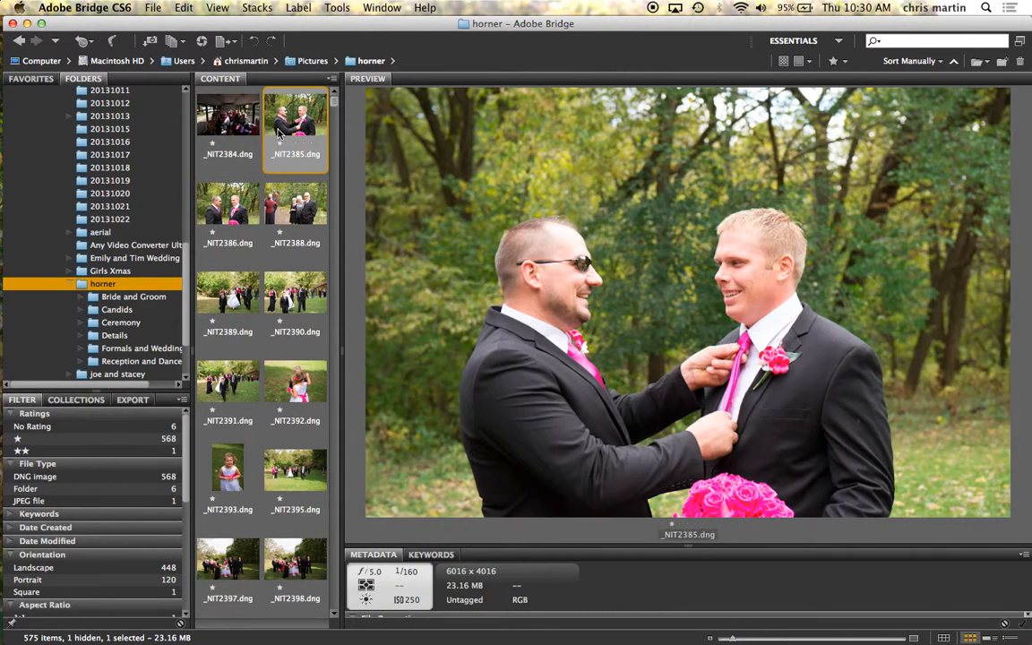
pyautogui.press('Right')
pyautogui.press('Right')
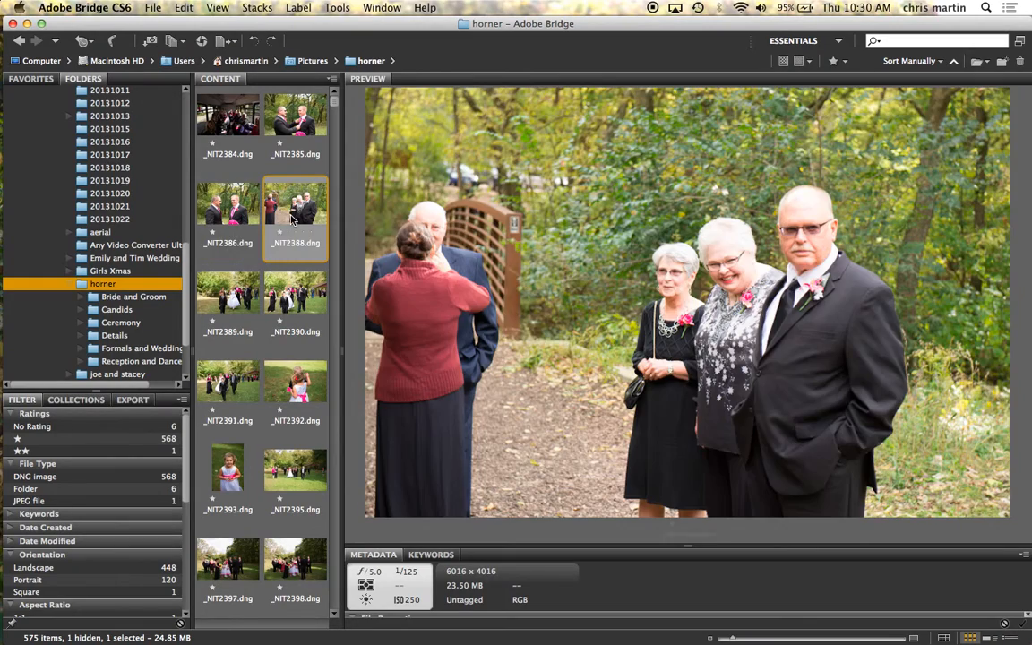
pyautogui.press('Right')
pyautogui.press('Right')
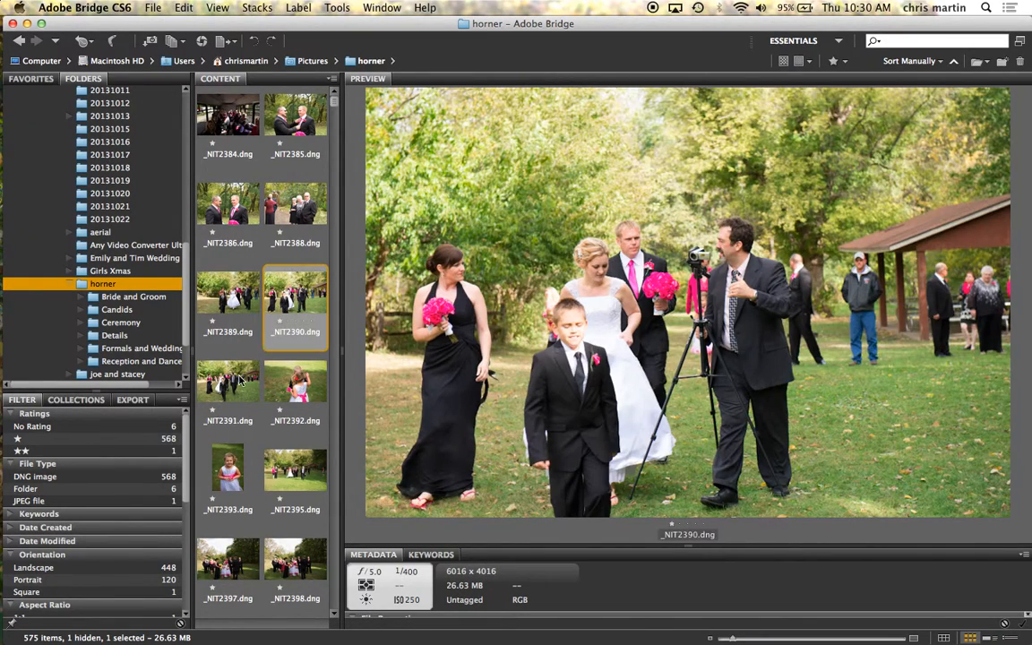
pyautogui.press('Right')
pyautogui.press('Right')
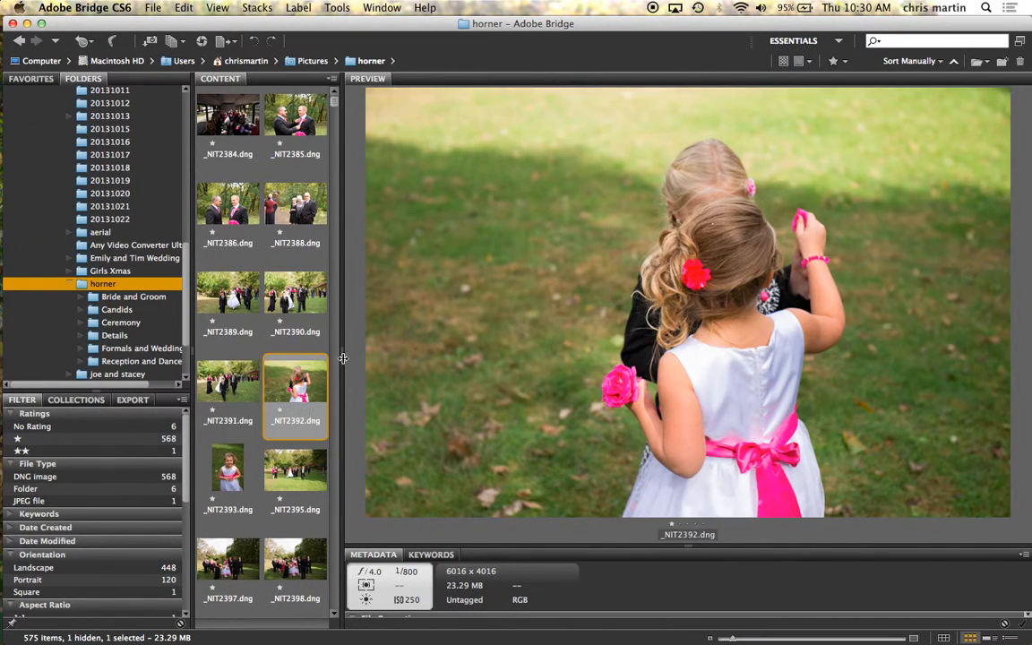
# Step: Narrow the Content panel to a single thumbnail column and look down through the wedding photos
pyautogui.moveTo(341, 355); pyautogui.dragTo(317, 378)
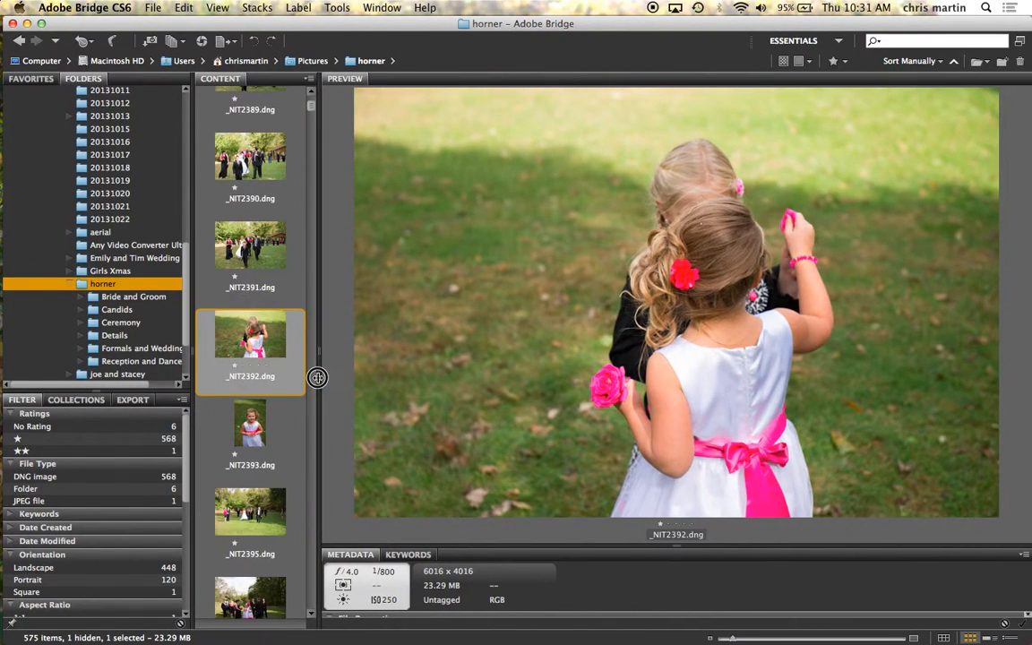
pyautogui.scroll(5, 273, 269)
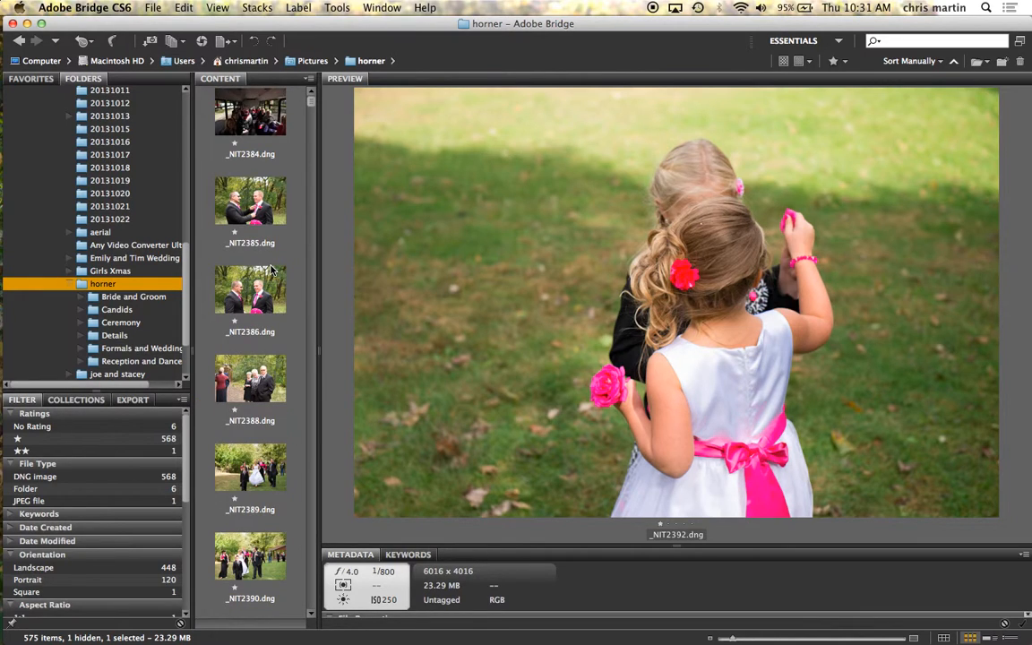
pyautogui.scroll(-15, 273, 269)
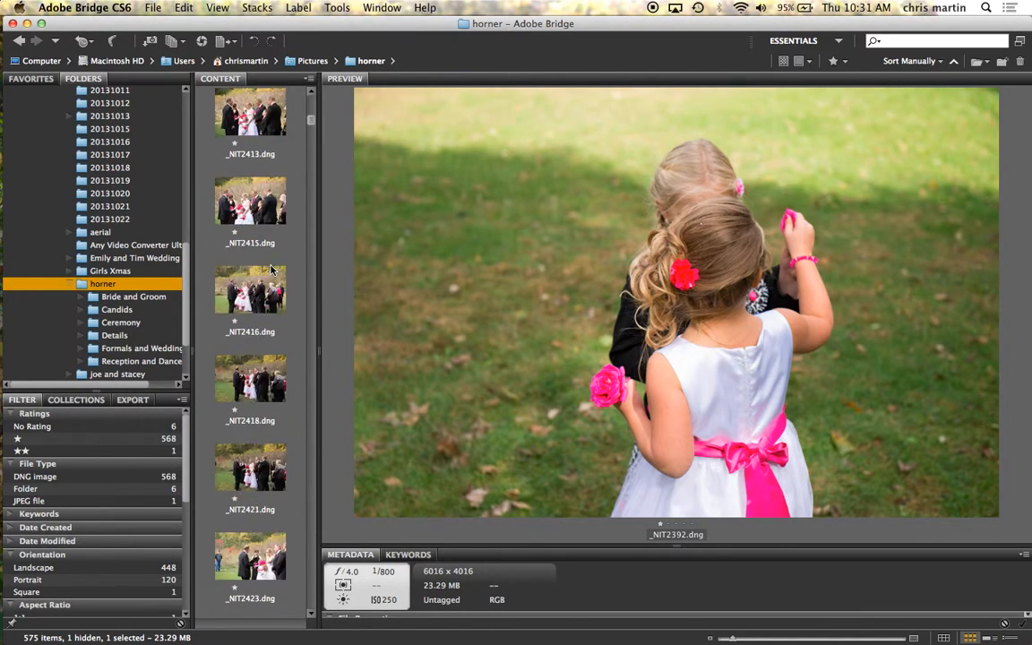
pyautogui.scroll(-3, 273, 269)
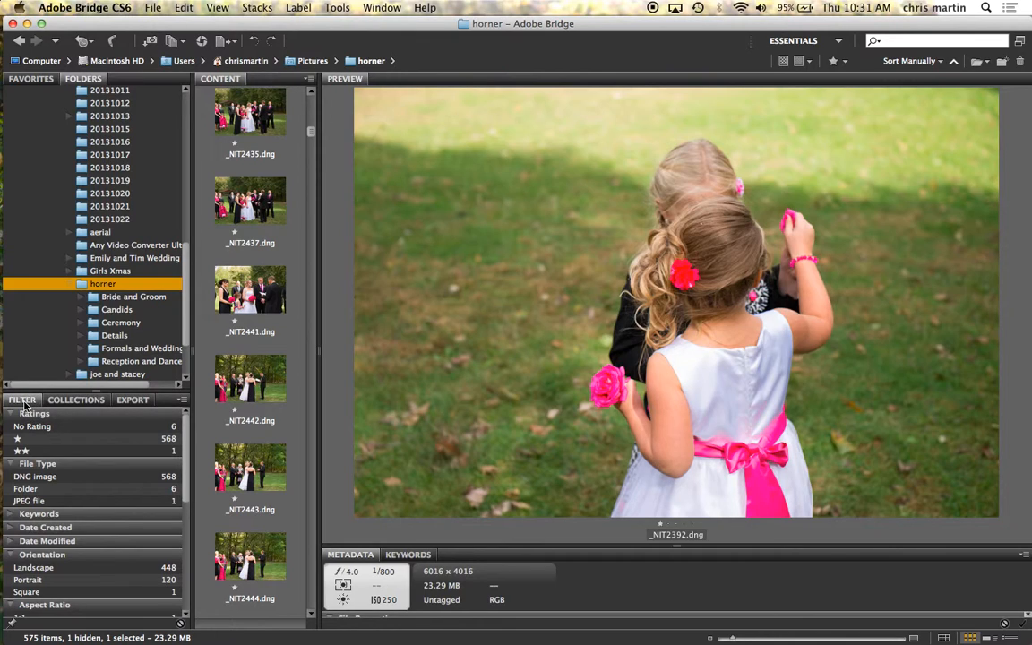
# Step: Look at the Collections and Export panels, then show the Filter panel again
pyautogui.click(82, 403)
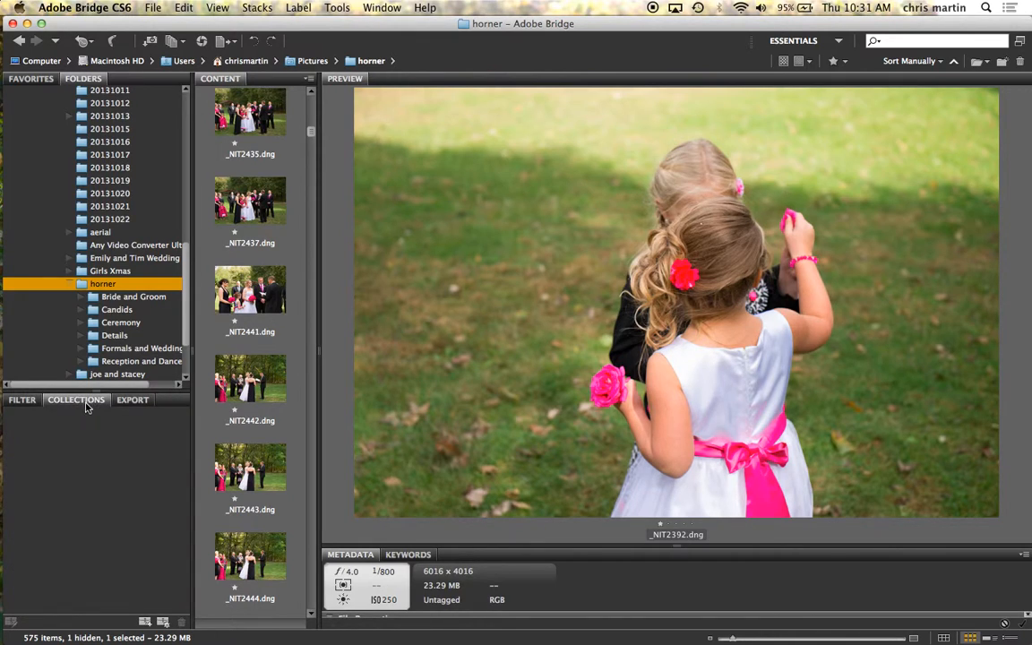
pyautogui.click(128, 403)
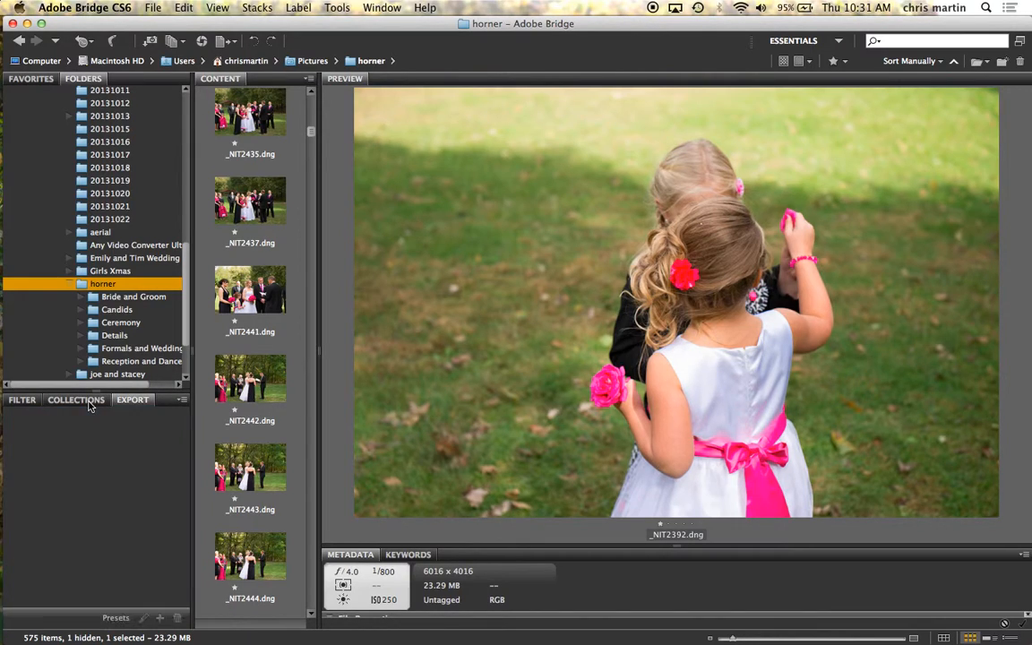
pyautogui.click(89, 404)
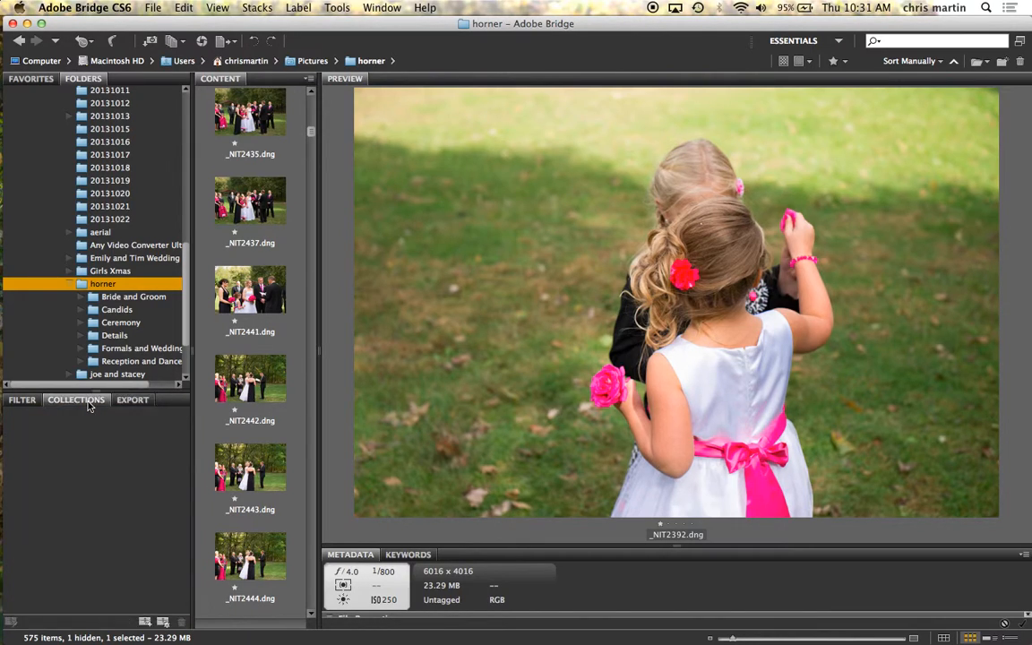
pyautogui.click(35, 406)
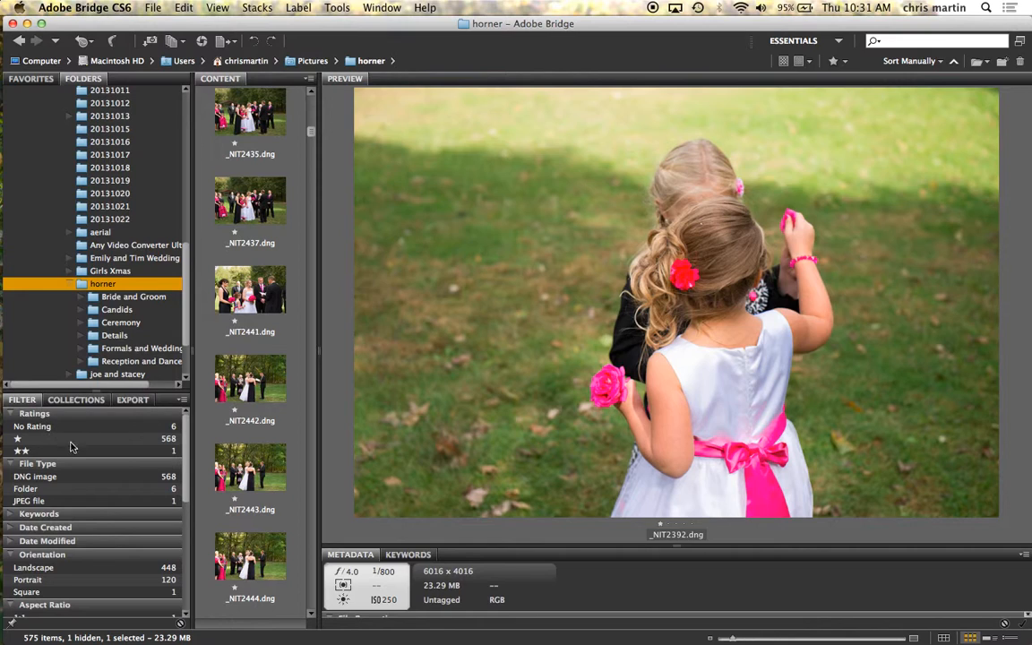
# Step: View the first wedding photo, _NIT2384.dng, in full-screen preview and advance to _NIT2386.dng
pyautogui.moveTo(309, 129); pyautogui.dragTo(310, 92)
pyautogui.click(254, 112)
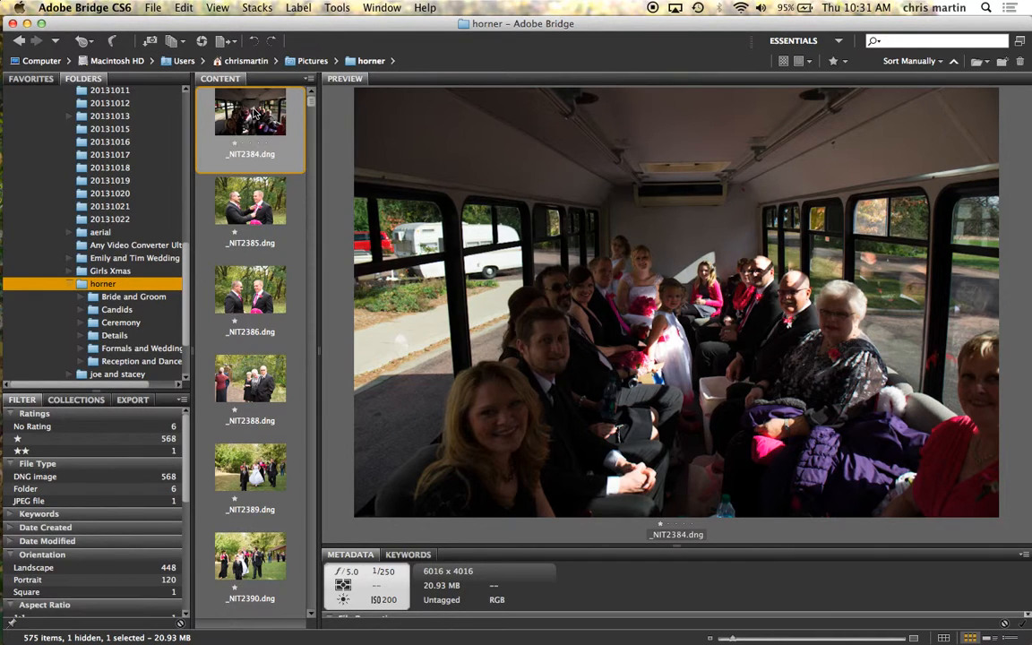
pyautogui.press('space')
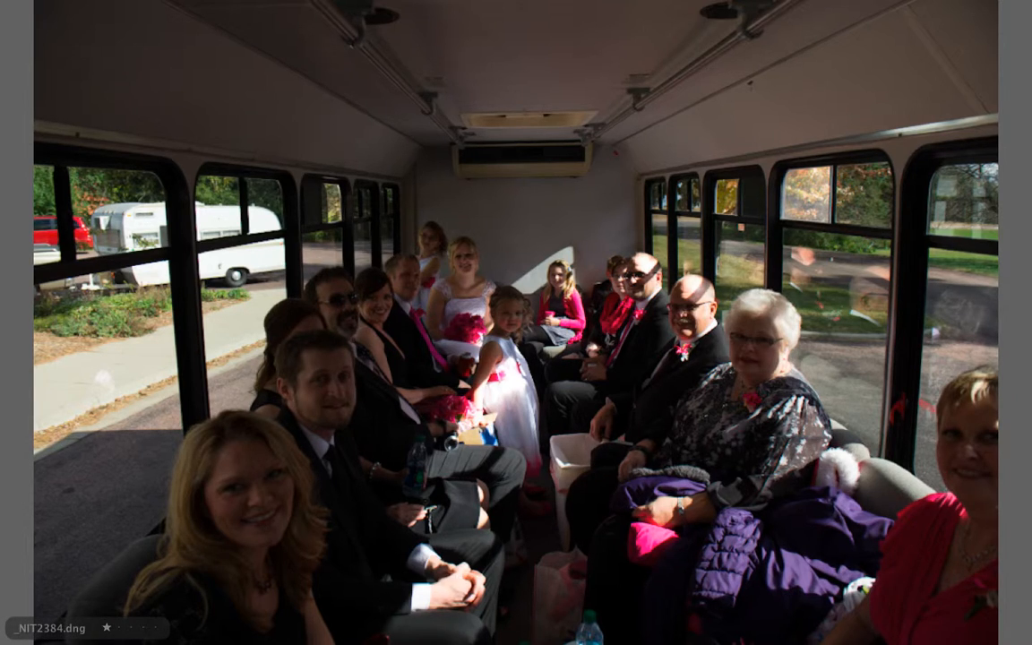
pyautogui.press('Right')
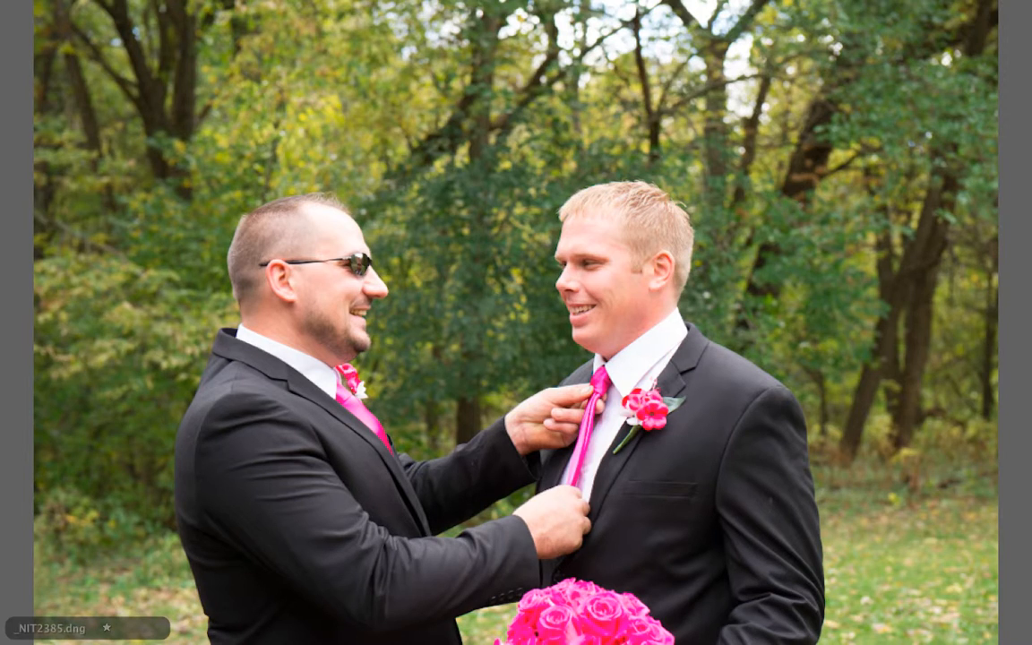
pyautogui.press('Right')
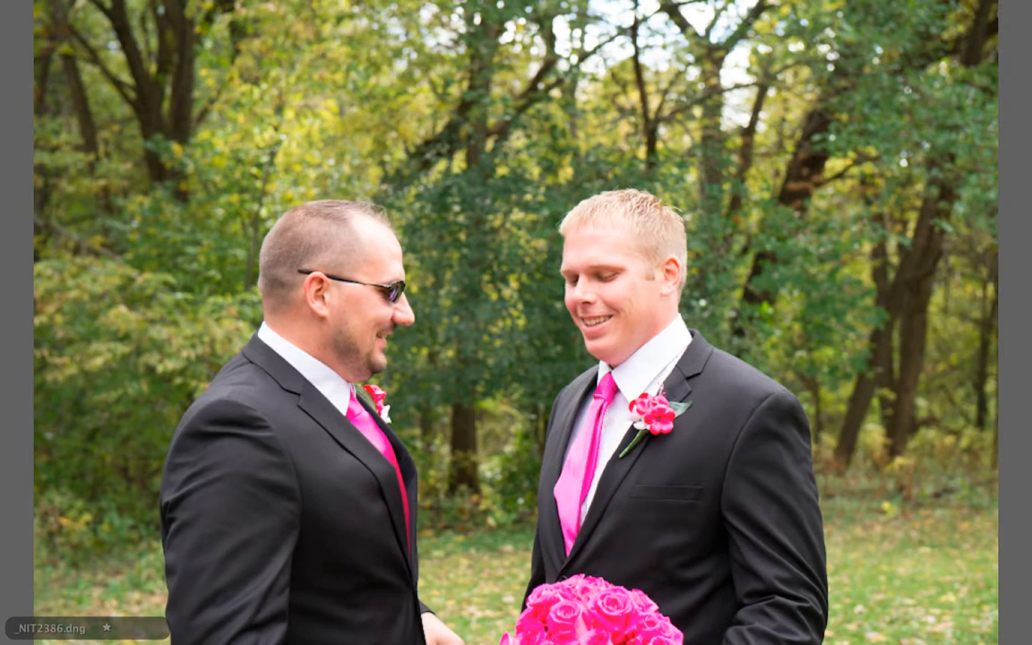
# Step: Advance the full-screen preview to the photo _NIT2388.dng
pyautogui.press('Right')
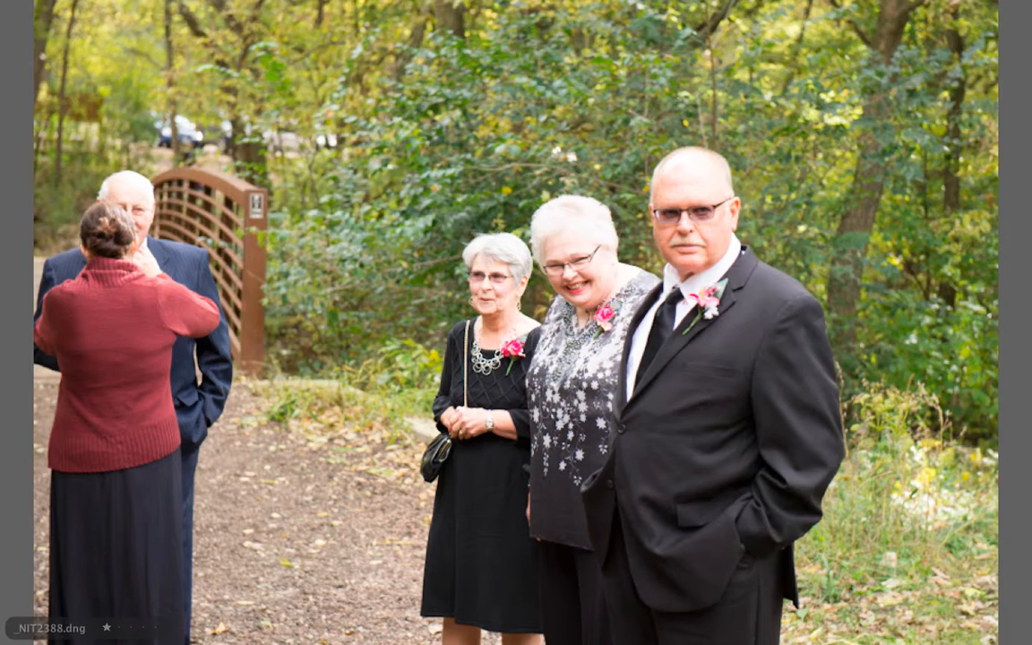
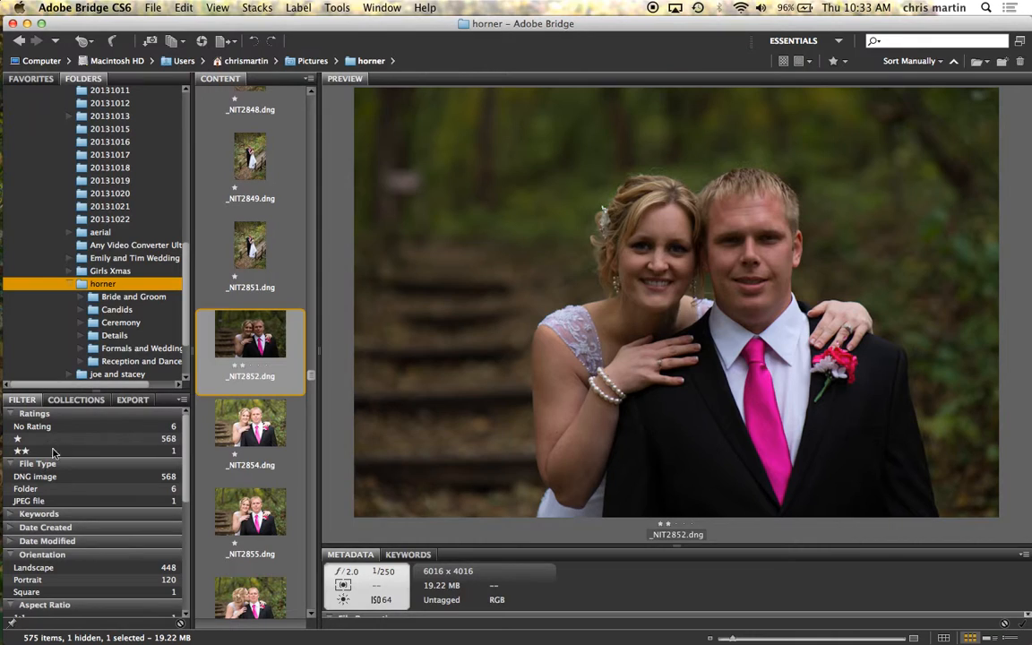
# Step: Make the Filter panel taller and look inside its Keywords category, leaving that category collapsed
pyautogui.moveTo(96, 388); pyautogui.dragTo(96, 312)
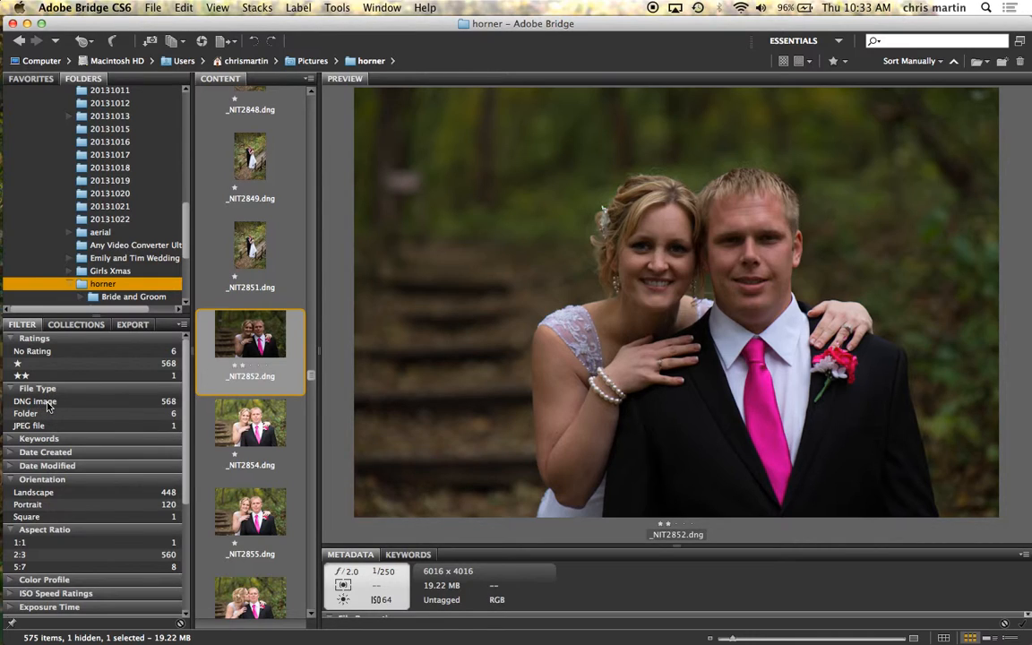
pyautogui.click(12, 439)
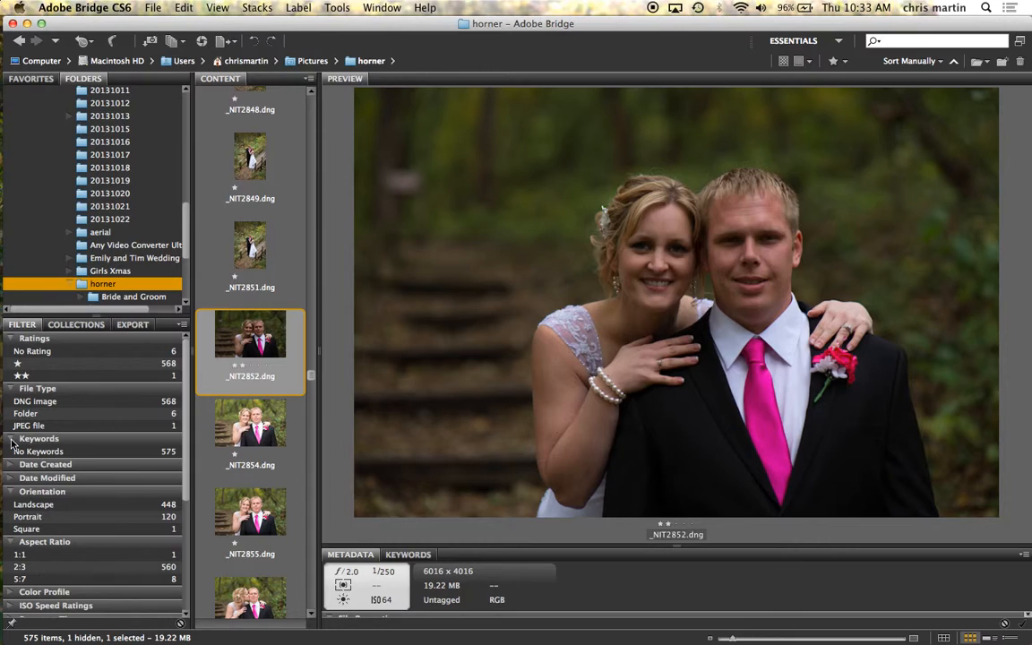
pyautogui.click(12, 439)
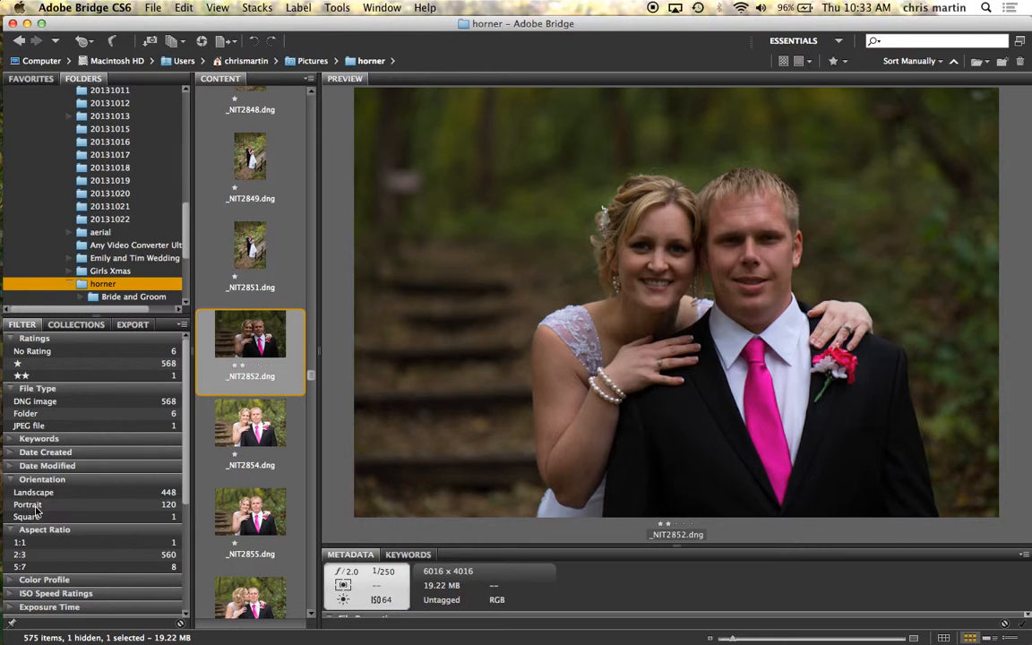
# Step: Filter the horner folder by the 5:7 aspect ratio and ISO speed ratings 1000, 1600, 3200 and 5000
pyautogui.click(41, 568)
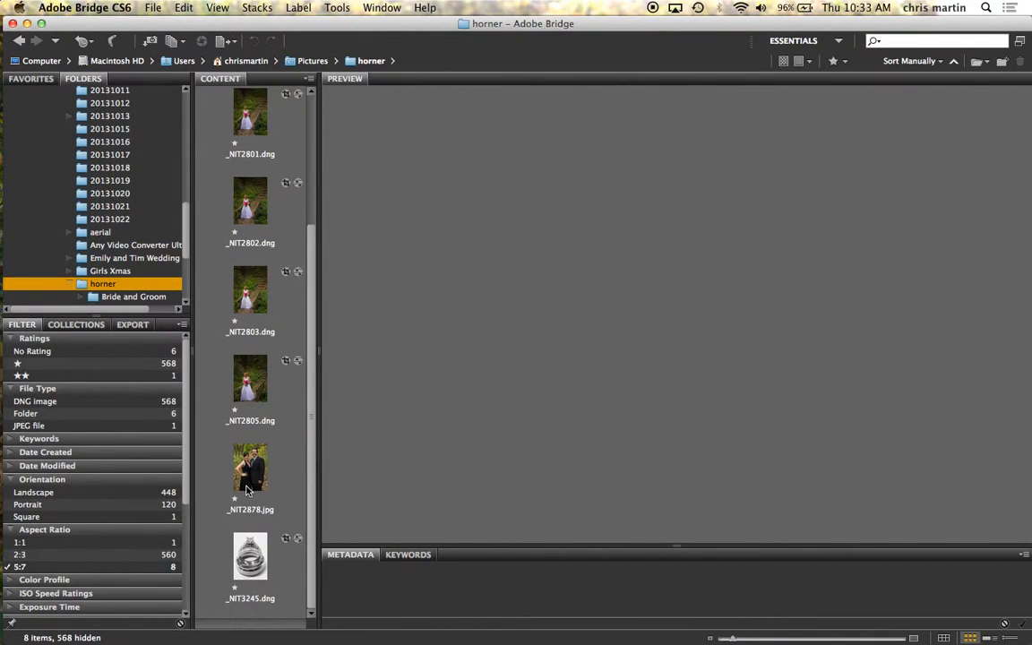
pyautogui.click(10, 594)
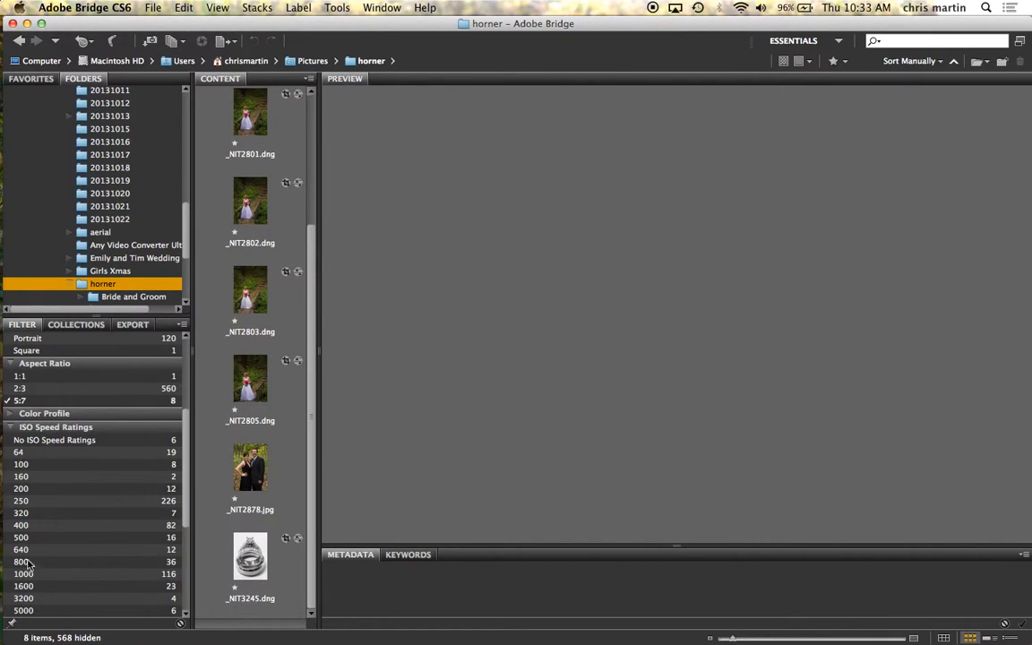
pyautogui.click(24, 574)
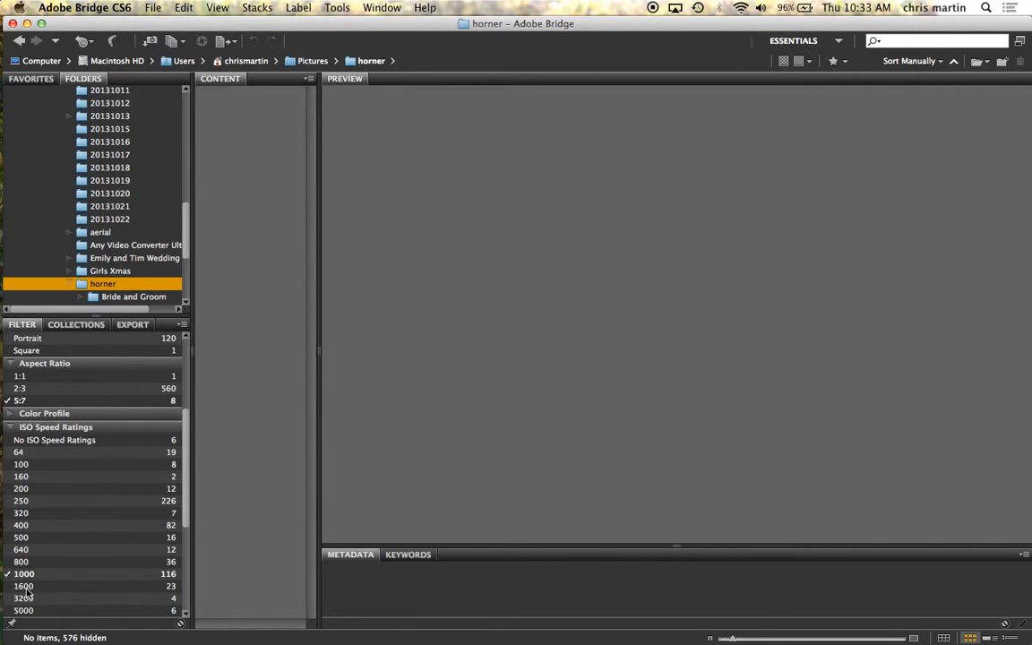
pyautogui.click(24, 587)
pyautogui.click(24, 599)
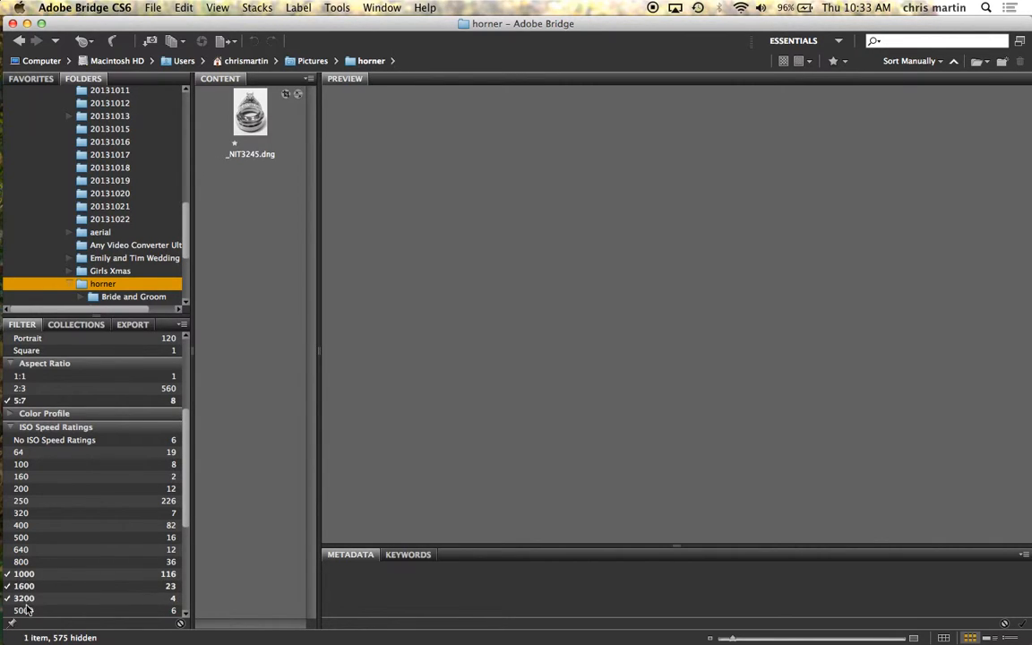
pyautogui.click(27, 610)
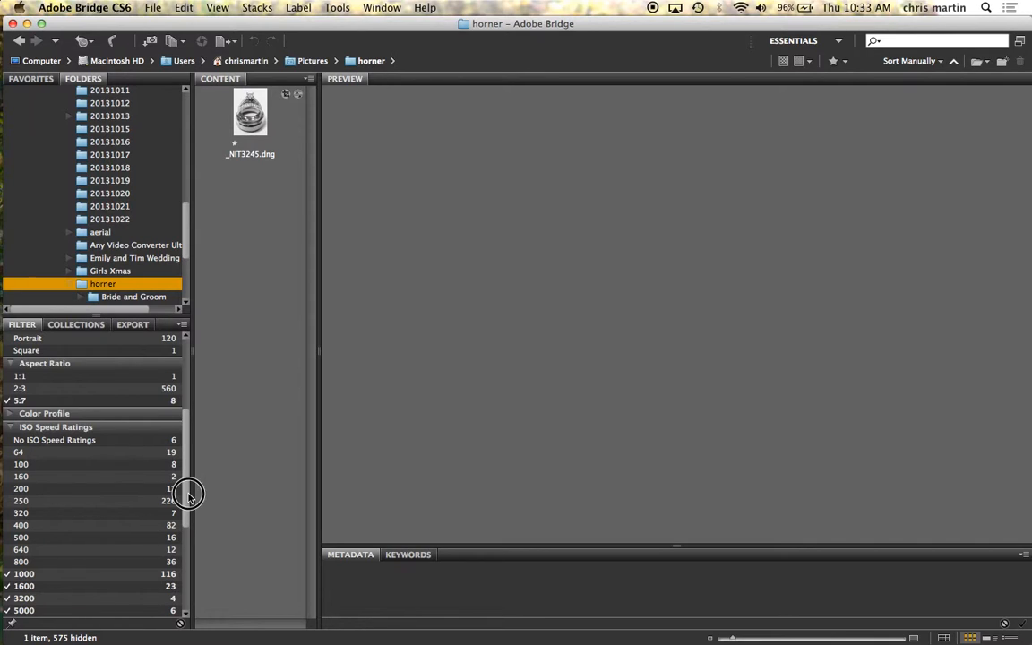
# Step: Remove the ISO 1000, 1600, 3200 and 5:7 filters, keeping only ISO 5000, and preview _NIT3108.dng
pyautogui.moveTo(188, 495); pyautogui.dragTo(188, 529)
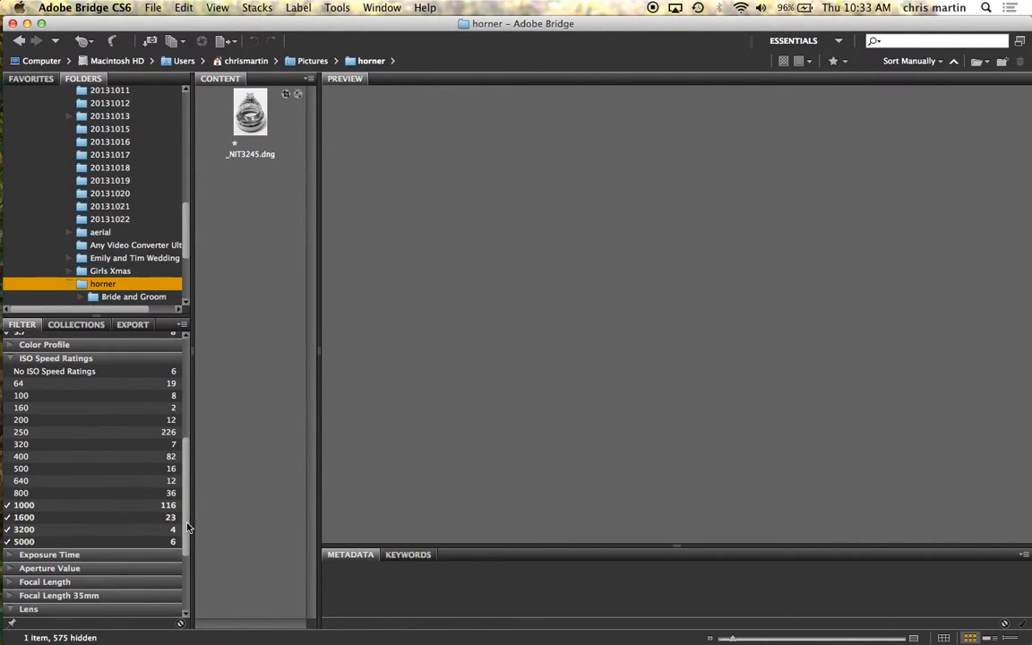
pyautogui.click(62, 506)
pyautogui.click(61, 518)
pyautogui.click(60, 529)
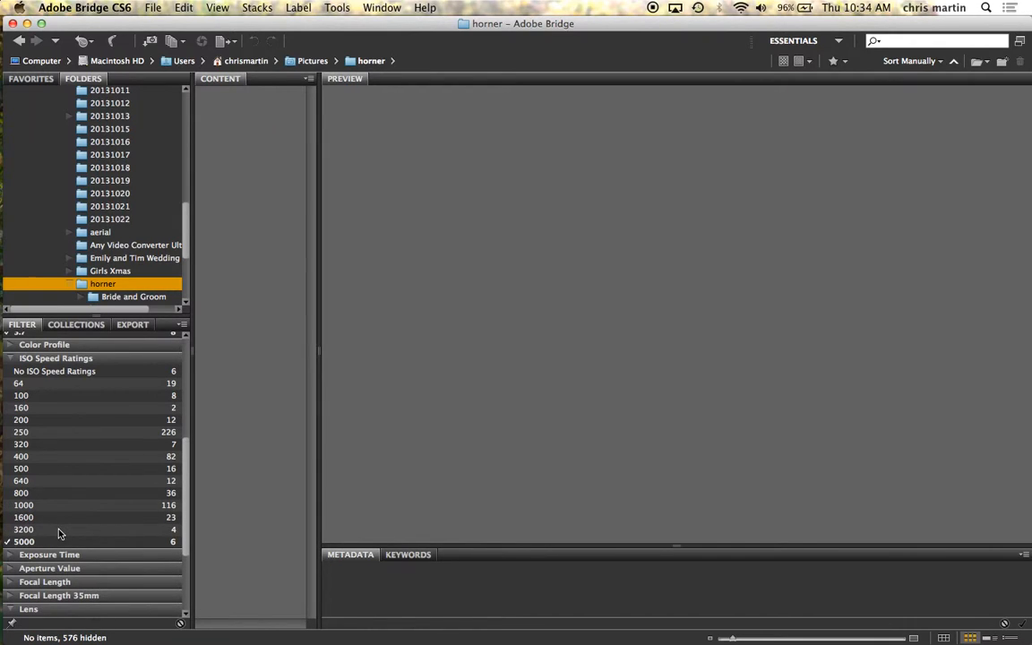
pyautogui.scroll(5, 93, 401)
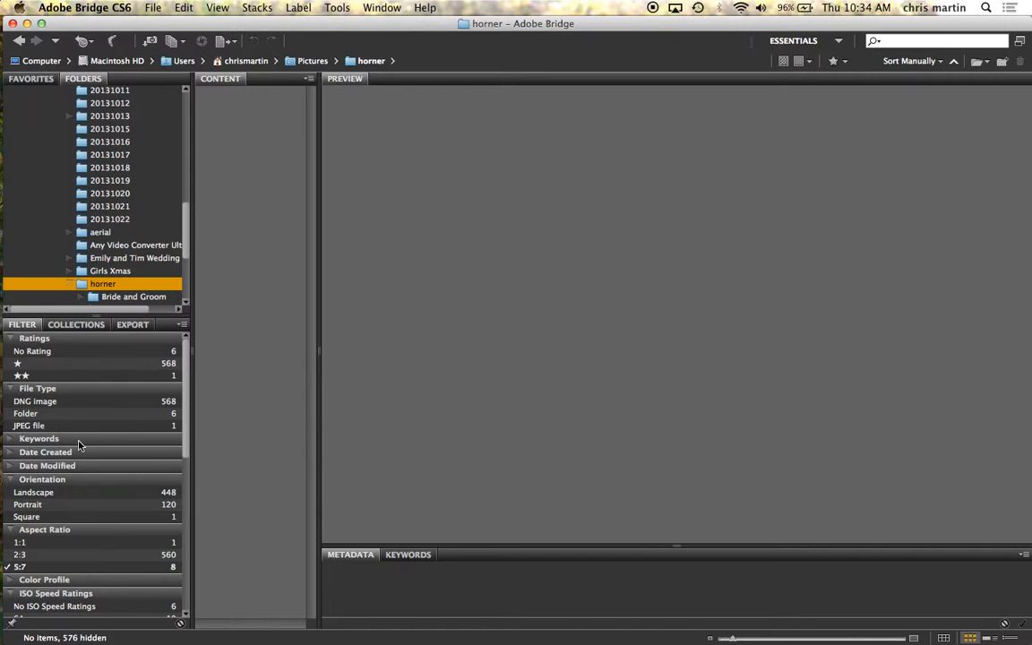
pyautogui.click(64, 567)
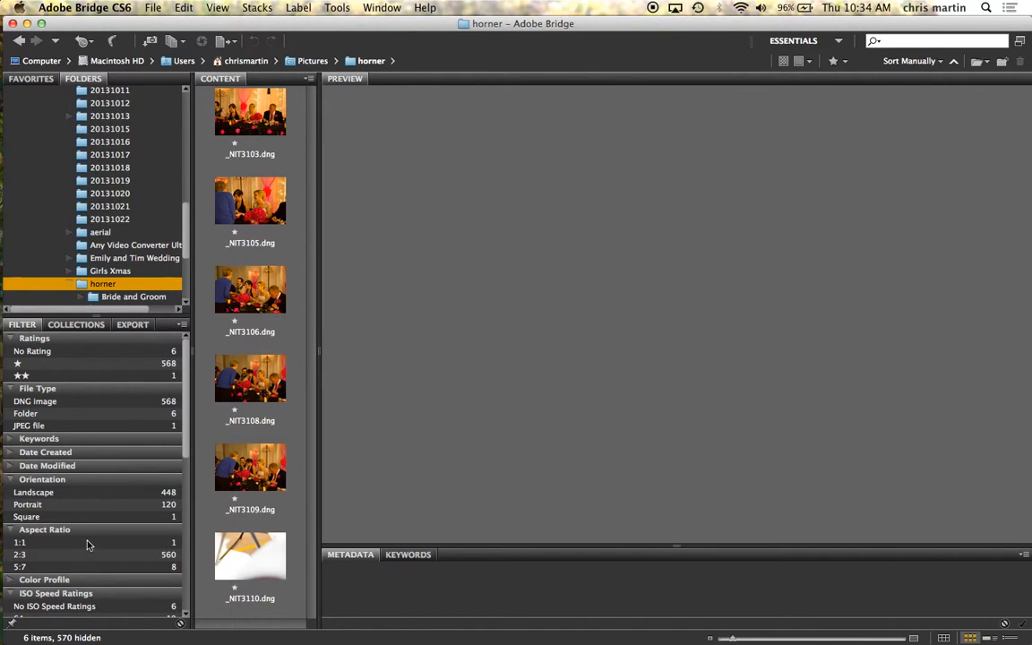
pyautogui.click(250, 391)
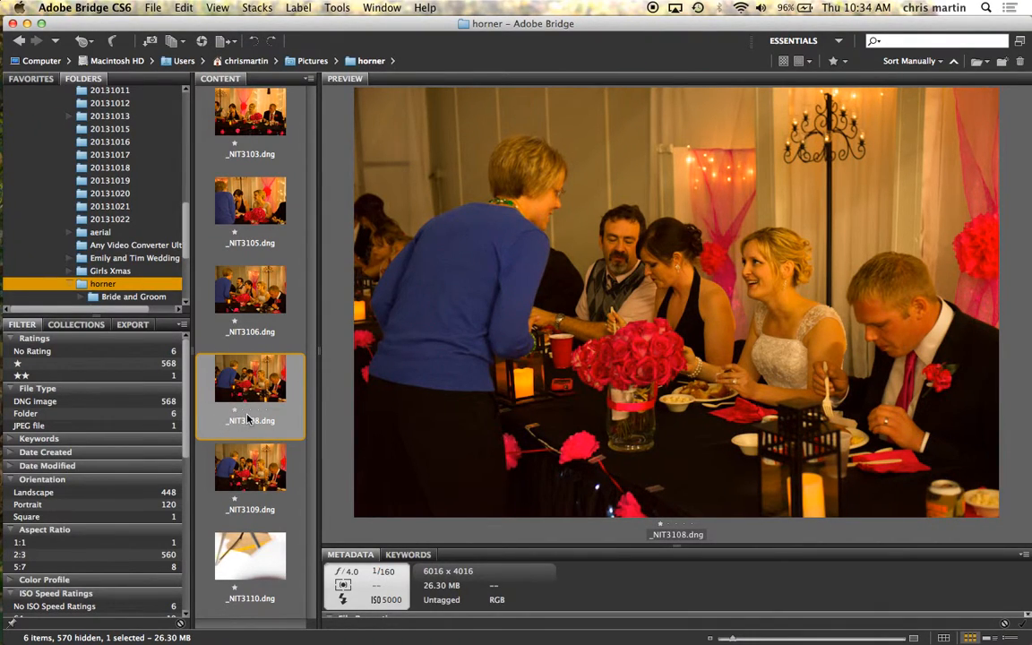
# Step: Look through the Exposure Time, Aperture Value and Focal Length filter categories, collapsing only Exposure Time again
pyautogui.scroll(-10, 105, 506)
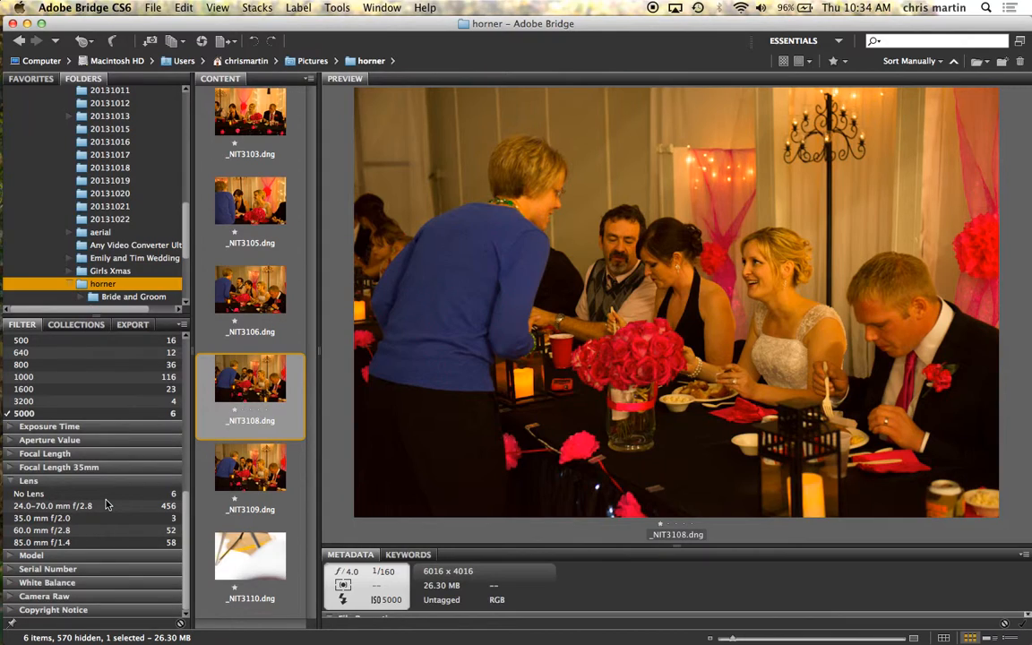
pyautogui.click(10, 430)
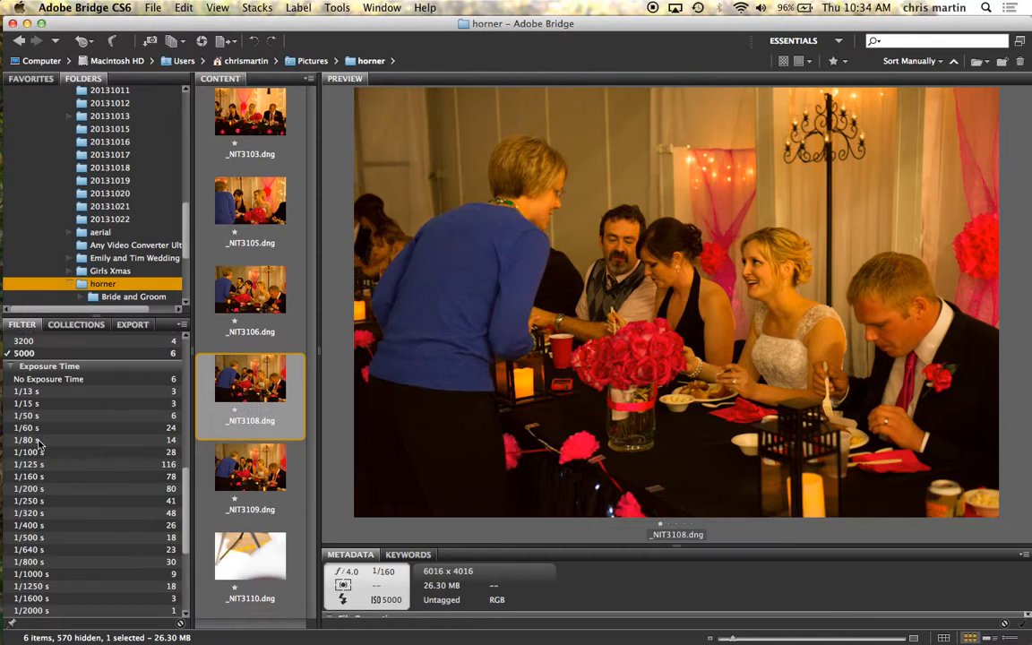
pyautogui.click(13, 366)
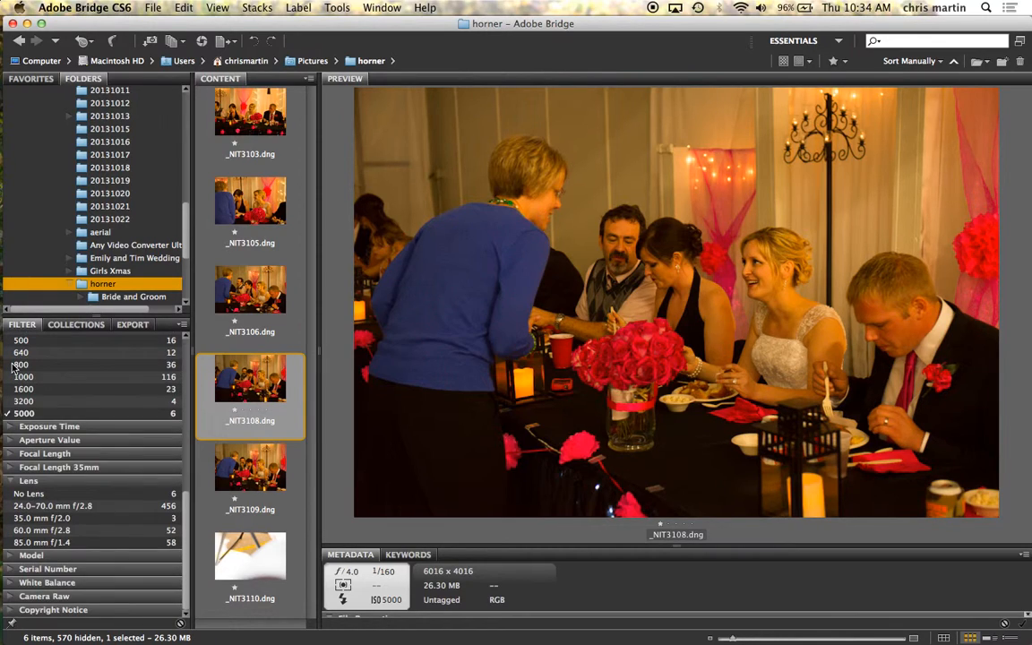
pyautogui.click(13, 442)
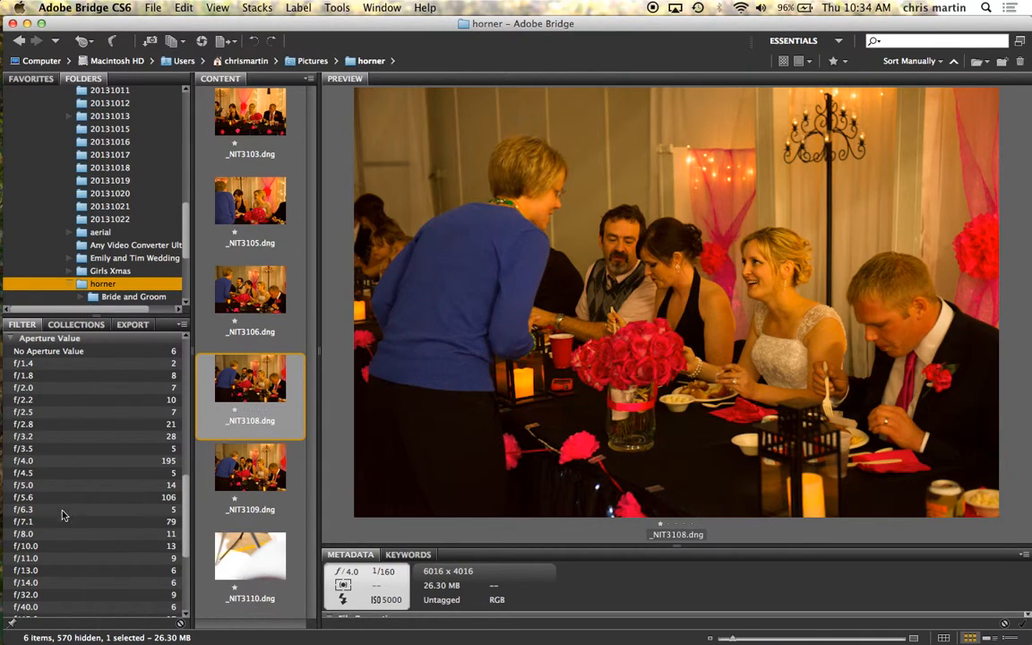
pyautogui.scroll(-5, 60, 536)
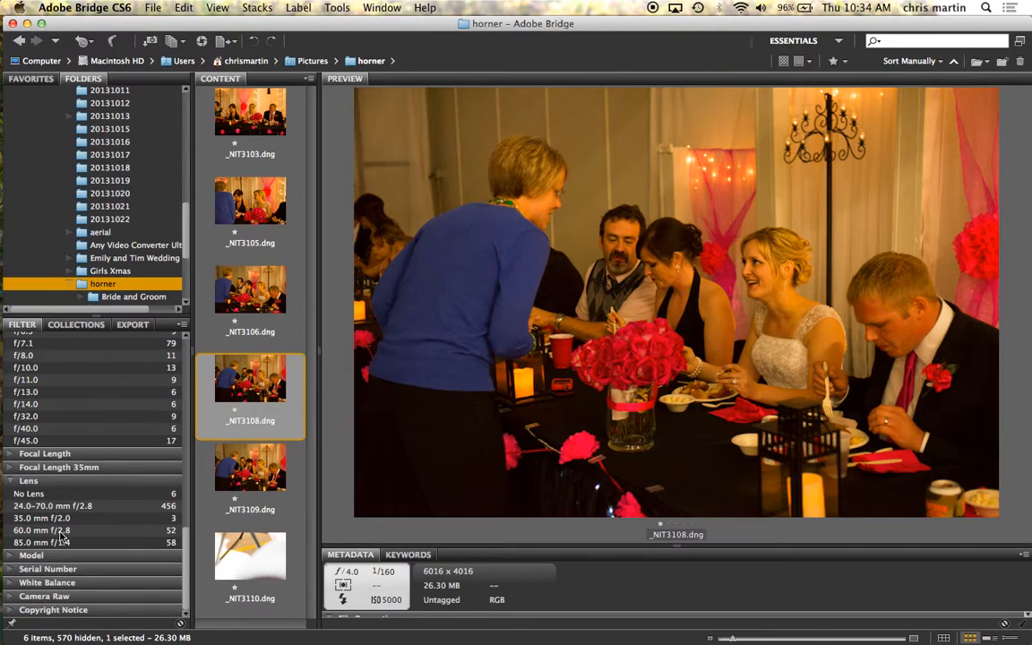
pyautogui.click(13, 454)
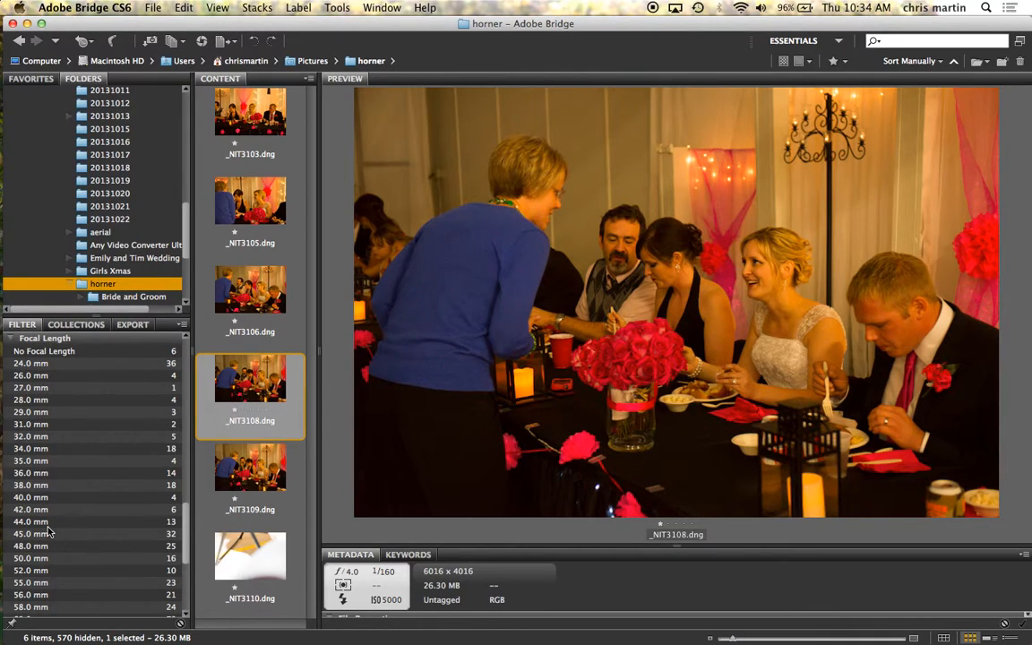
pyautogui.scroll(-5, 49, 532)
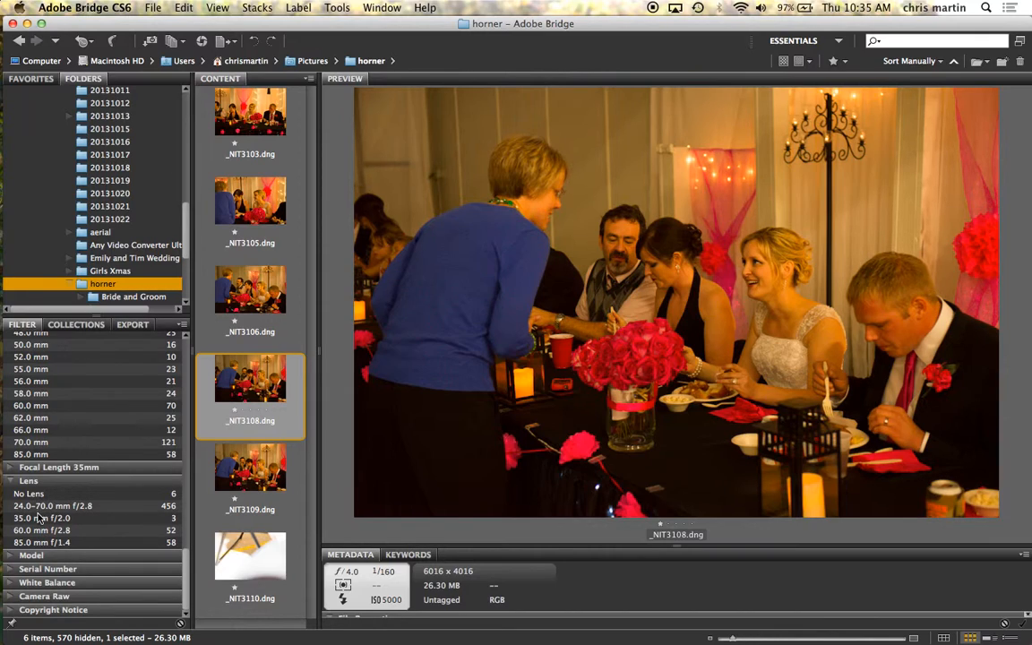
# Step: Expand the Model, Serial Number, Camera Raw and Copyright Notice filter categories to examine their criteria
pyautogui.click(11, 561)
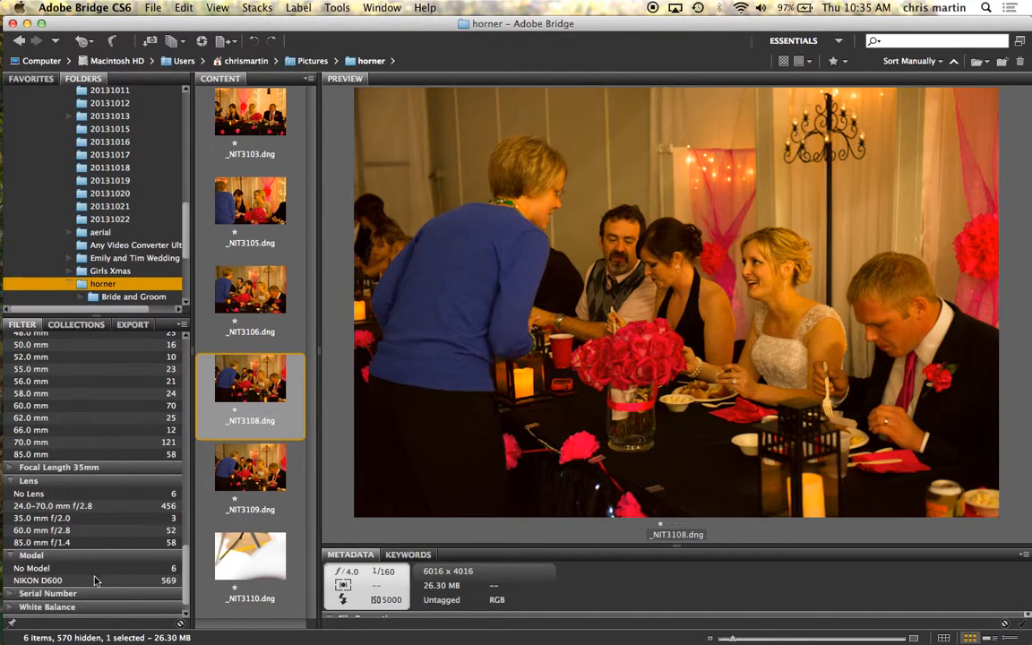
pyautogui.click(9, 593)
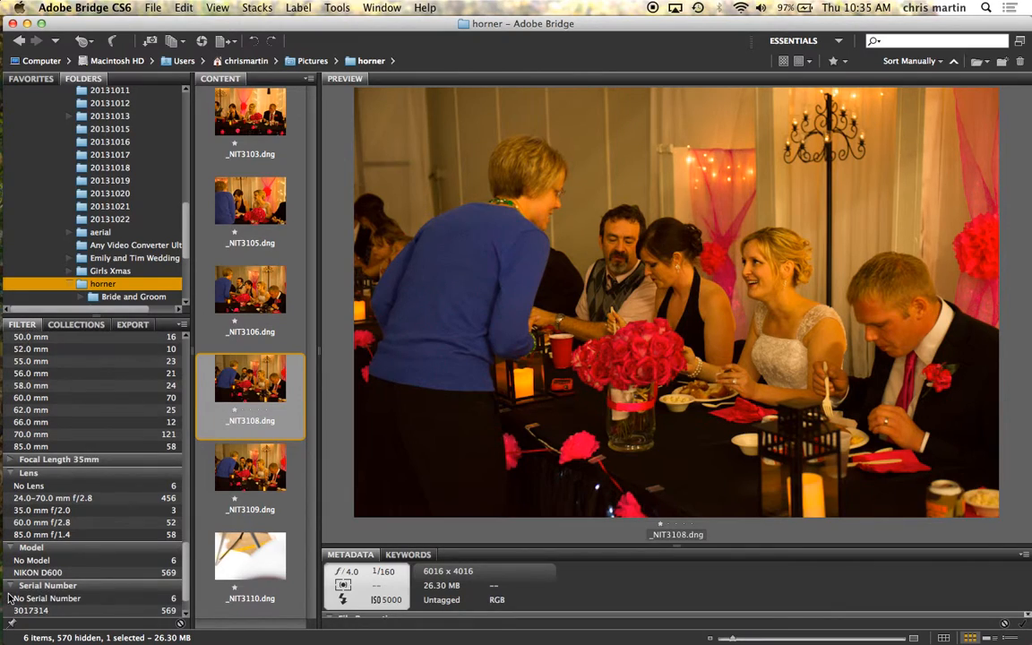
pyautogui.scroll(-2, 9, 598)
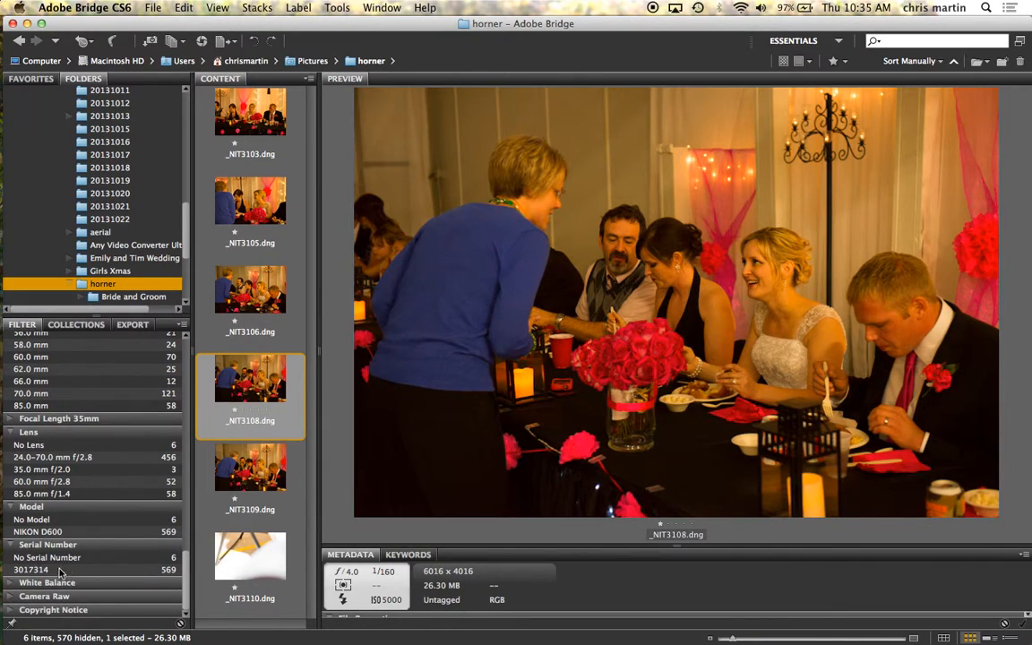
pyautogui.click(9, 597)
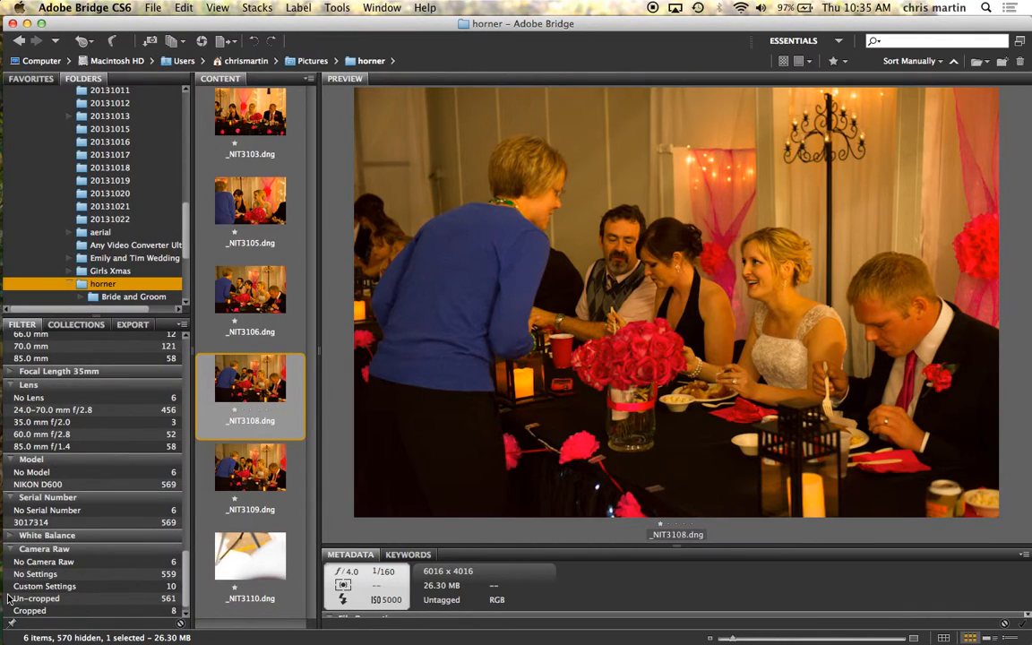
pyautogui.scroll(-1, 9, 596)
pyautogui.click(9, 610)
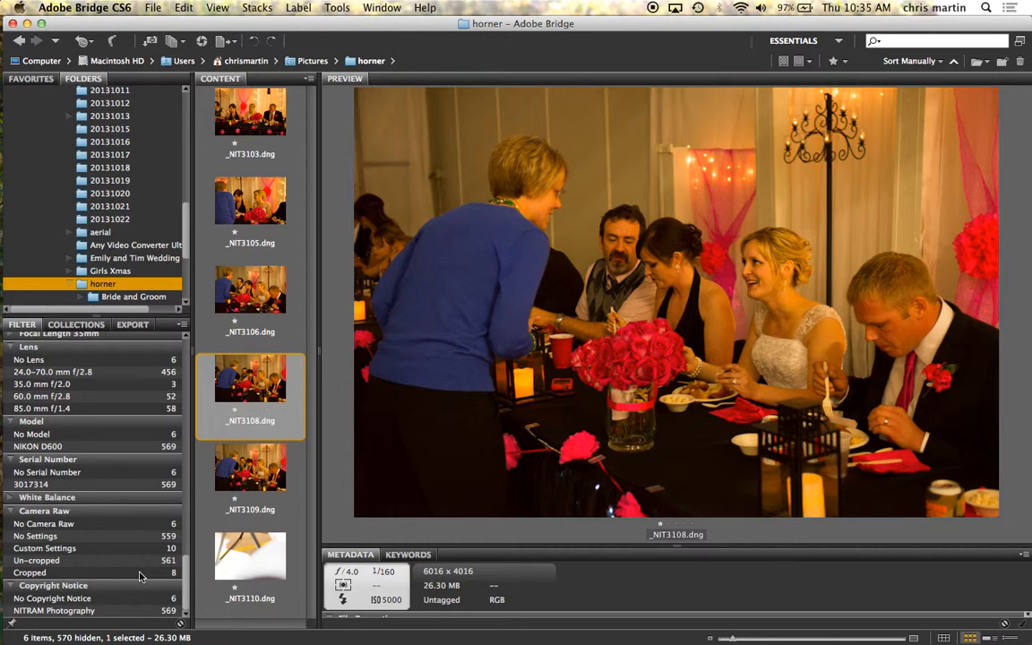
# Step: Preview the filtered reception photos _NIT3106, _NIT3109, _NIT3105 and _NIT3103, return to _NIT3109, and finish on _NIT3108.dng
pyautogui.click(256, 301)
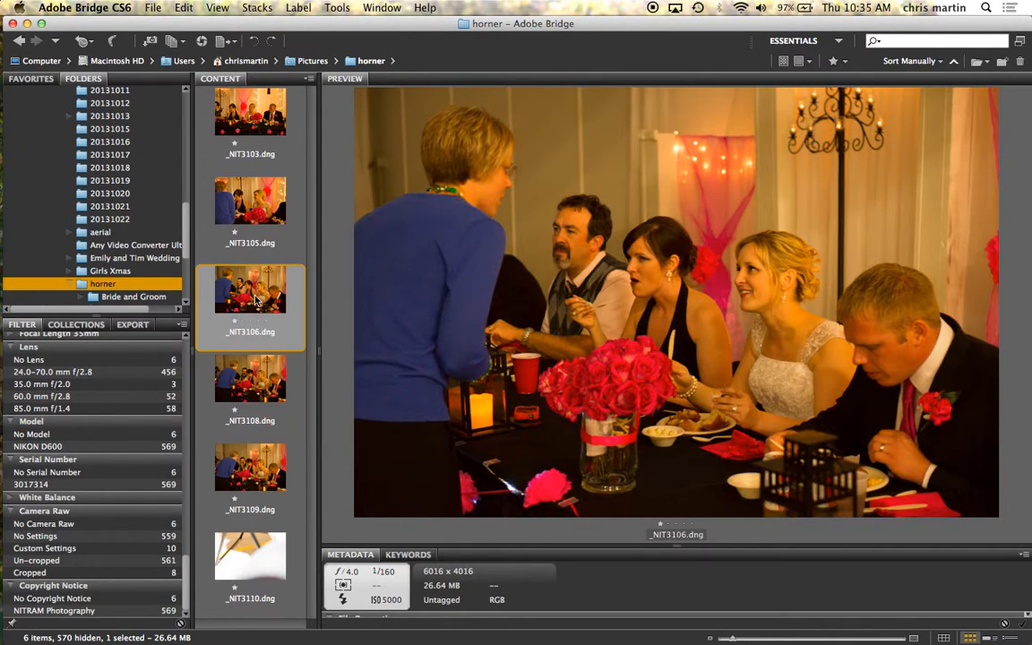
pyautogui.click(251, 462)
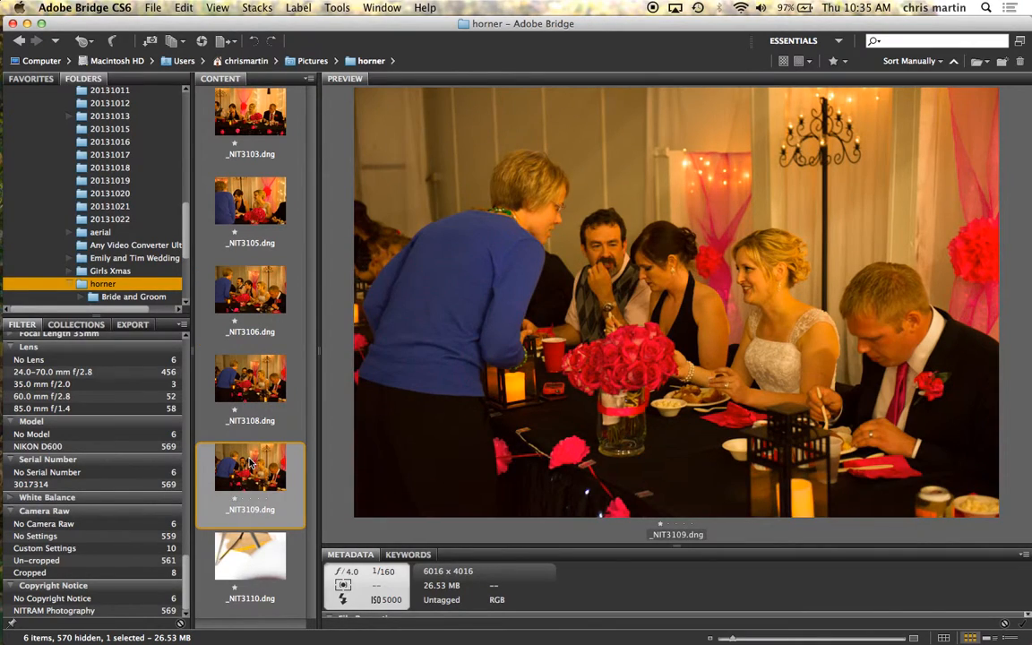
pyautogui.click(257, 210)
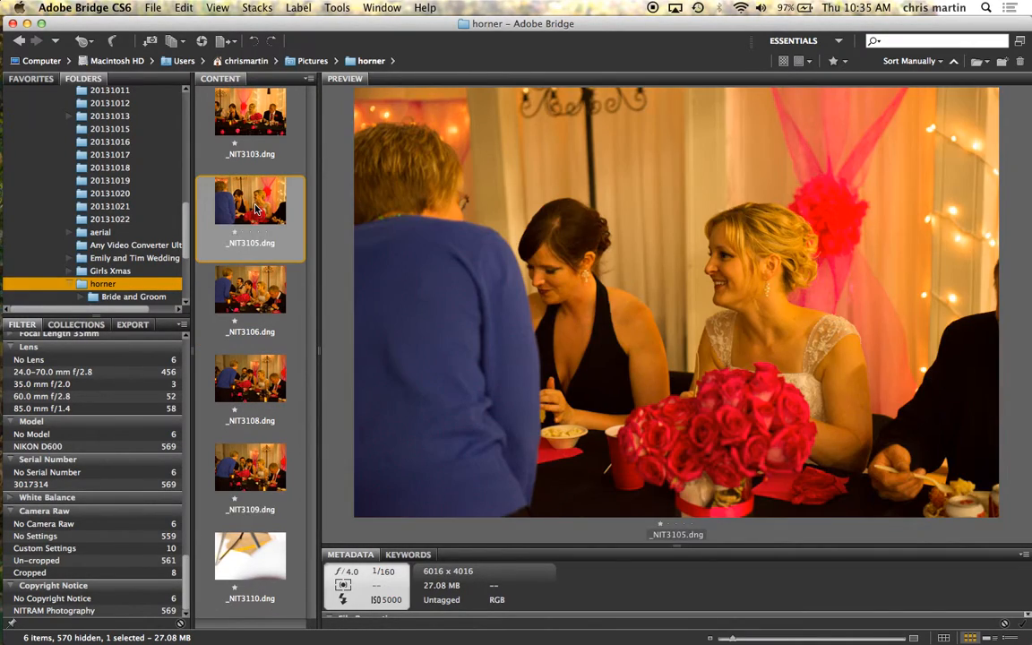
pyautogui.click(255, 117)
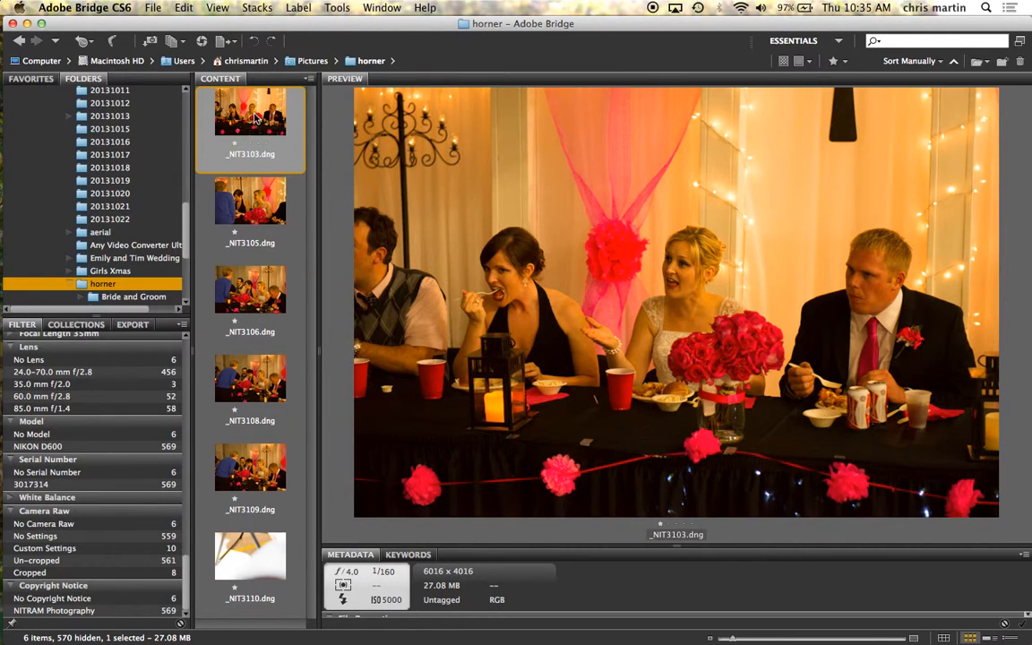
pyautogui.click(251, 470)
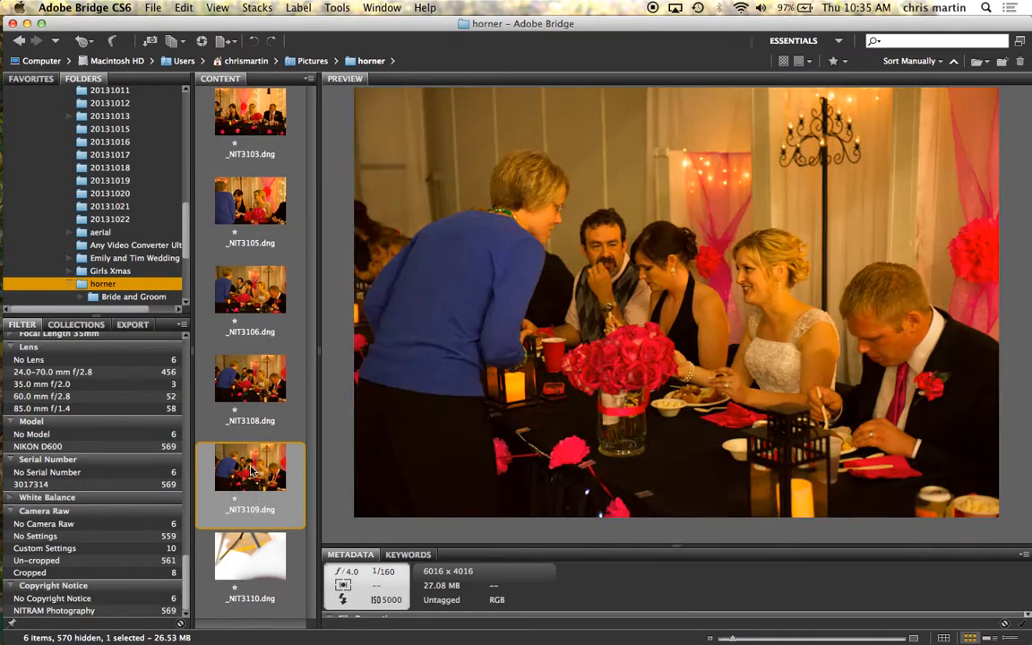
pyautogui.click(259, 392)
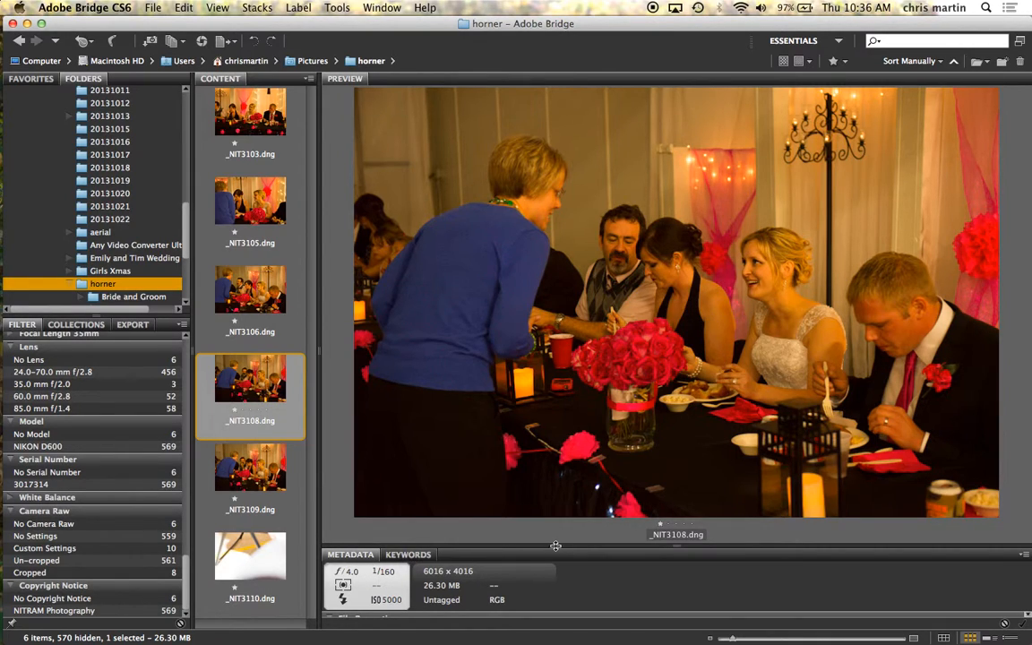
# Step: Enlarge the Metadata panel below the preview and look through the file properties and IPTC fields of _NIT3108.dng
pyautogui.moveTo(678, 543); pyautogui.dragTo(664, 392)
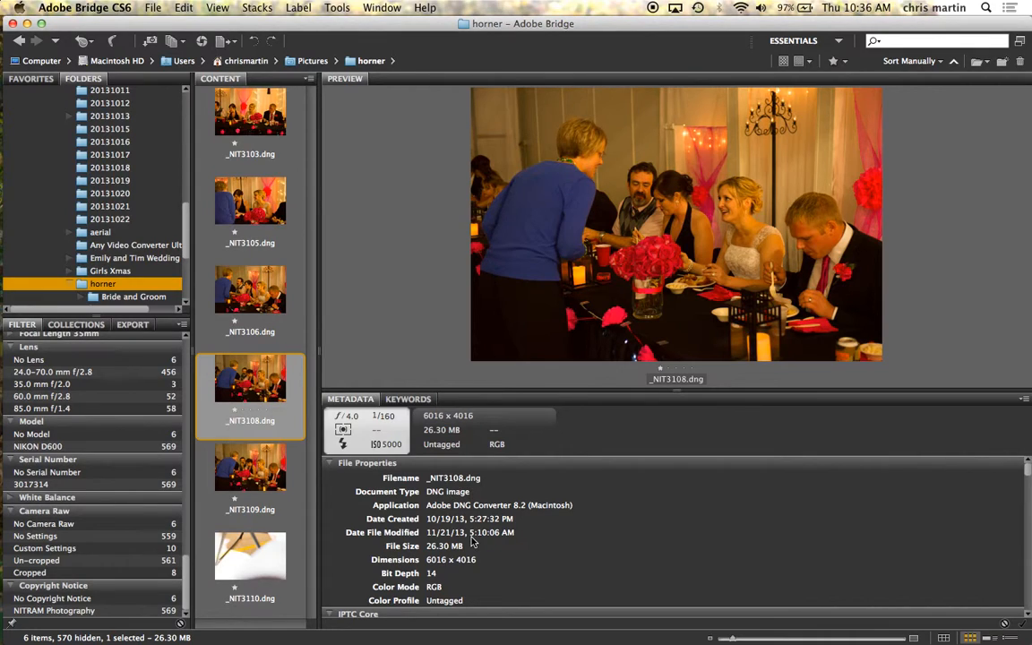
pyautogui.scroll(-5, 472, 542)
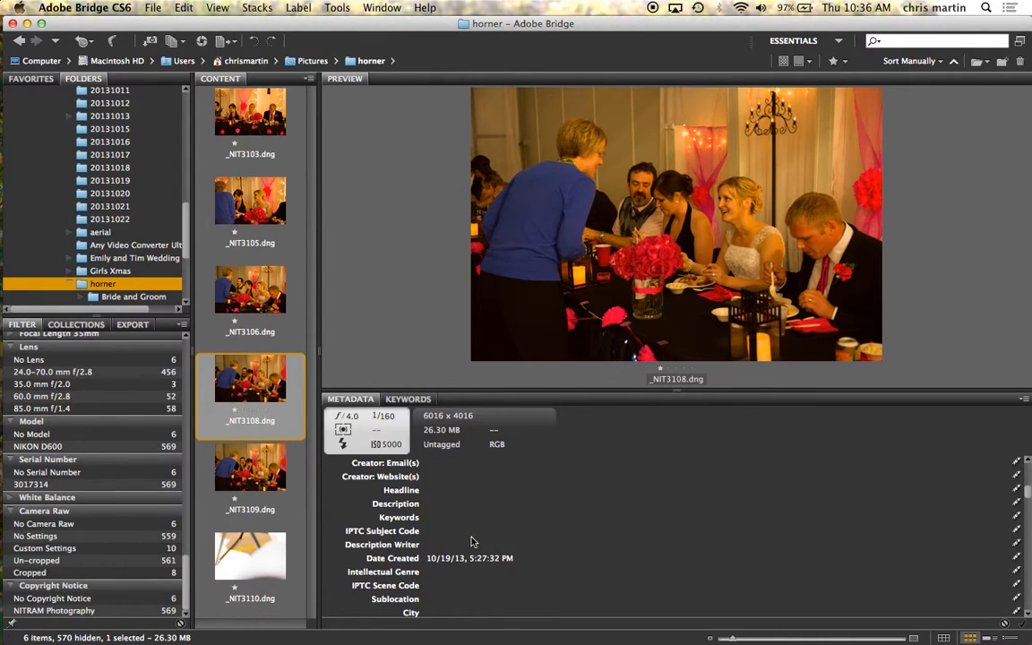
# Step: Fill in the IPTC Core fields of _NIT3108.dng with Hudson as City and SD as State/Province
pyautogui.scroll(5, 473, 541)
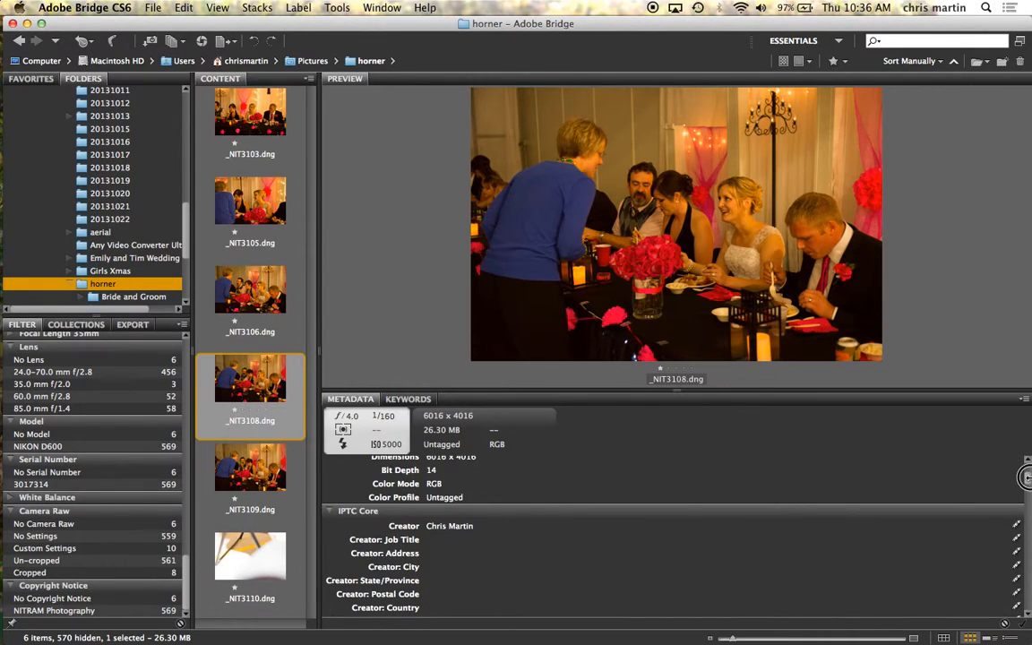
pyautogui.moveTo(1027, 477); pyautogui.dragTo(1027, 499)
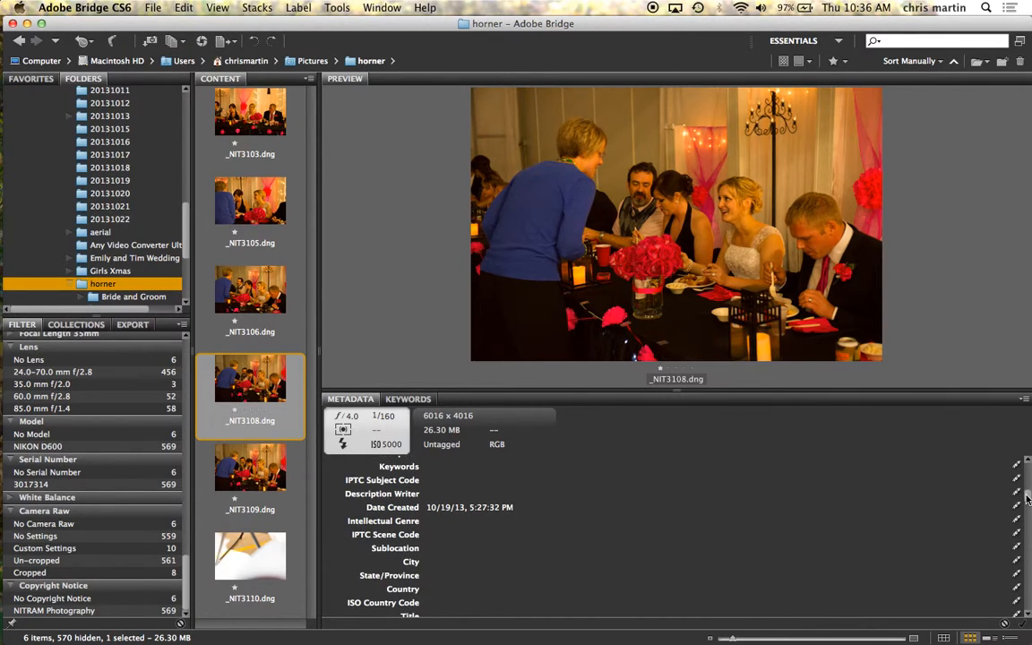
pyautogui.click(439, 562)
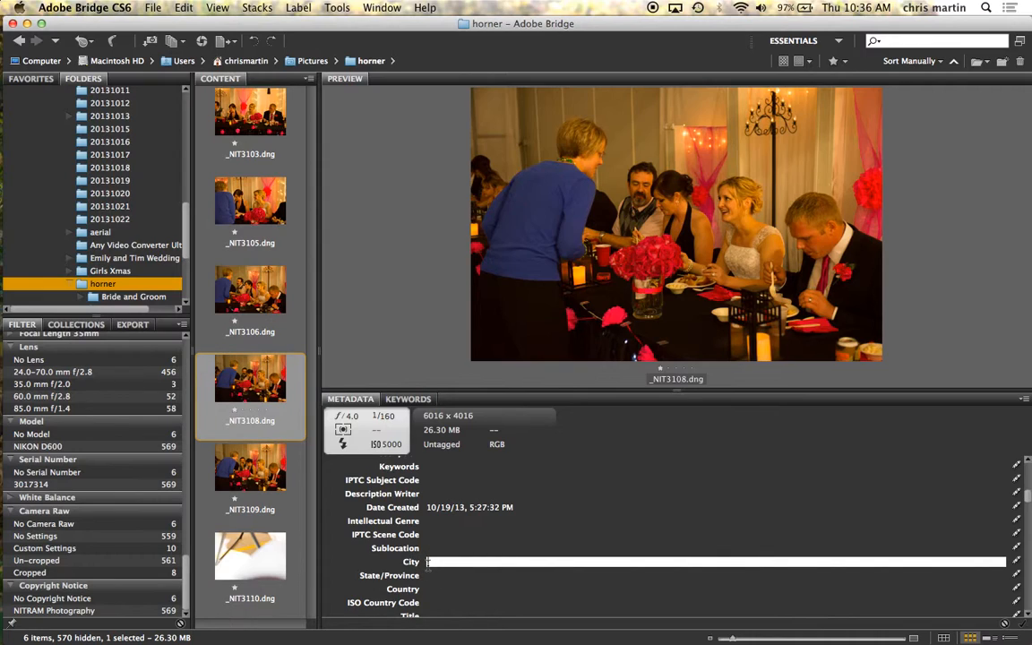
pyautogui.write('Hudson')
pyautogui.press('Return')
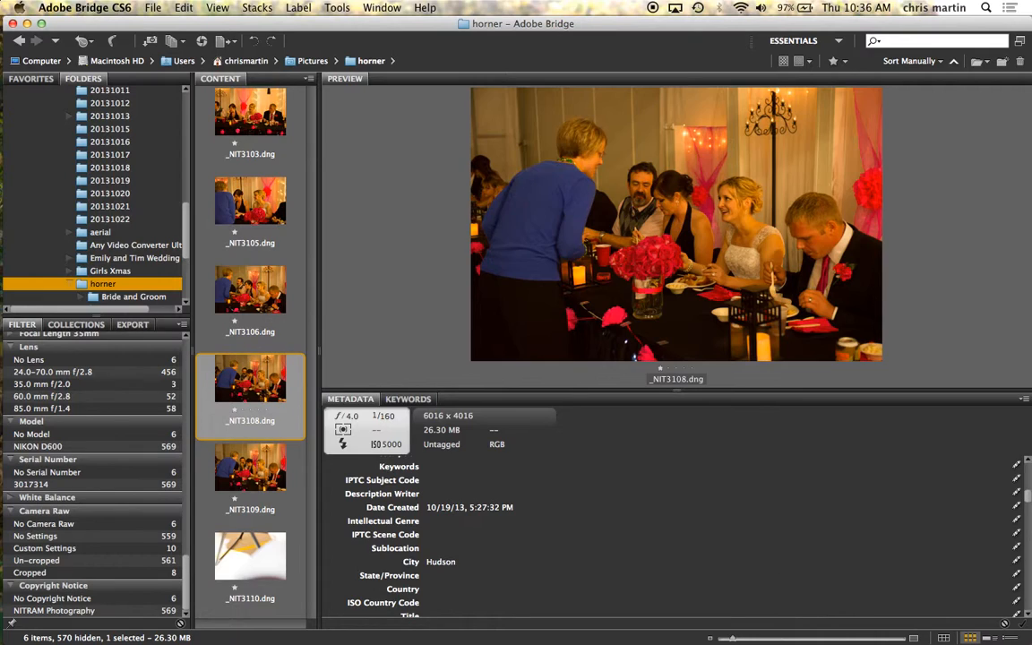
pyautogui.click(428, 576)
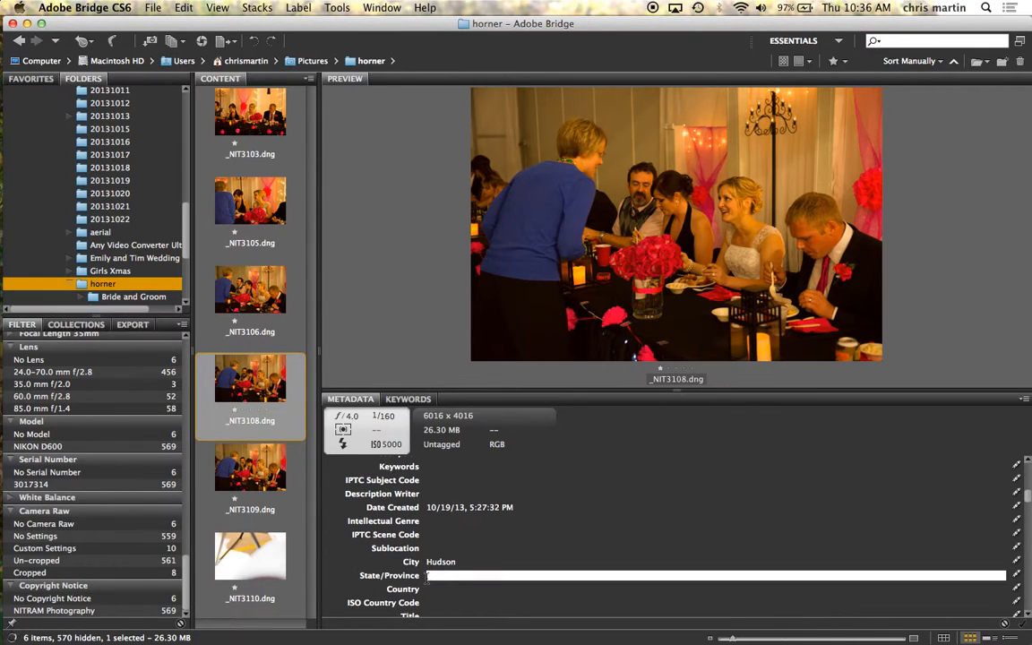
pyautogui.write('SD')
# Step: Look through the copyright fields, the IPTC Extension fields and the Exif camera data of _NIT3108.dng
pyautogui.moveTo(1027, 500); pyautogui.dragTo(1027, 507)
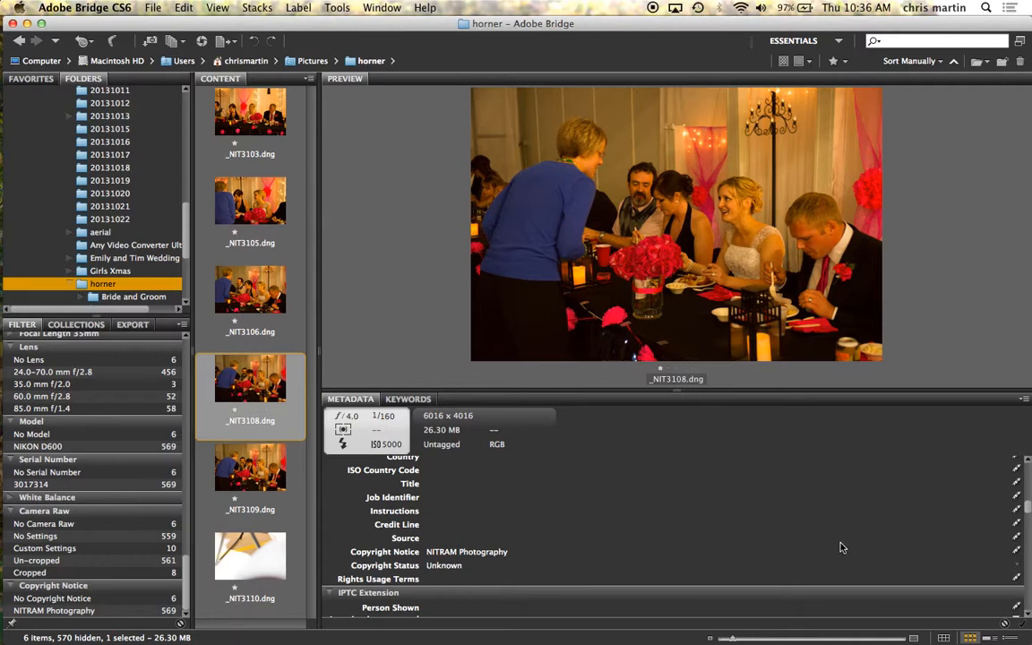
pyautogui.moveTo(1027, 508); pyautogui.dragTo(1027, 520)
pyautogui.scroll(-1, 1026, 519)
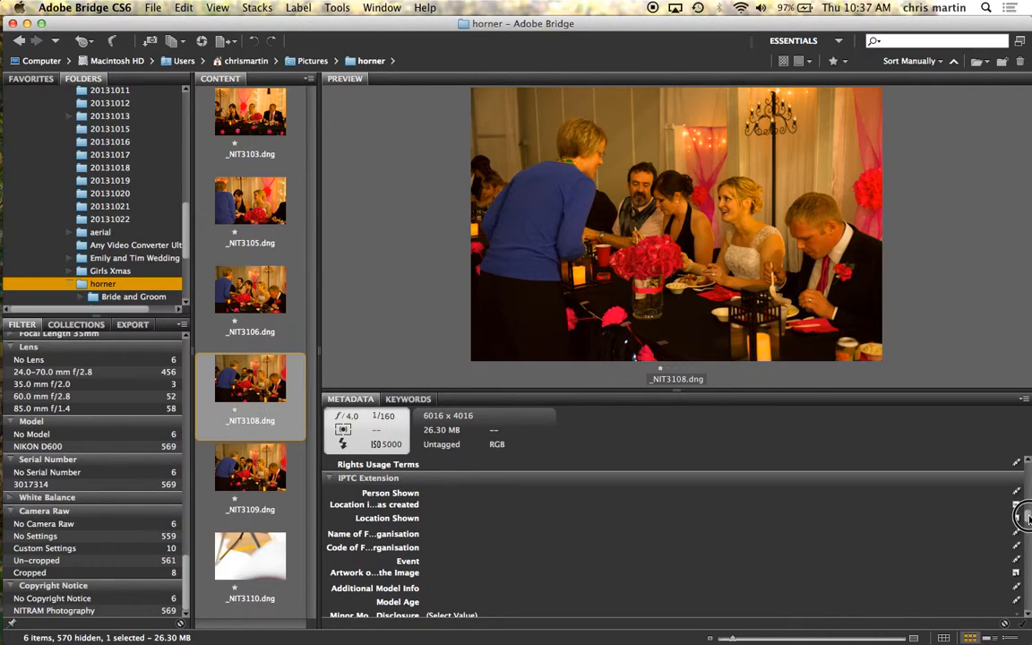
pyautogui.moveTo(1027, 513); pyautogui.dragTo(1026, 547)
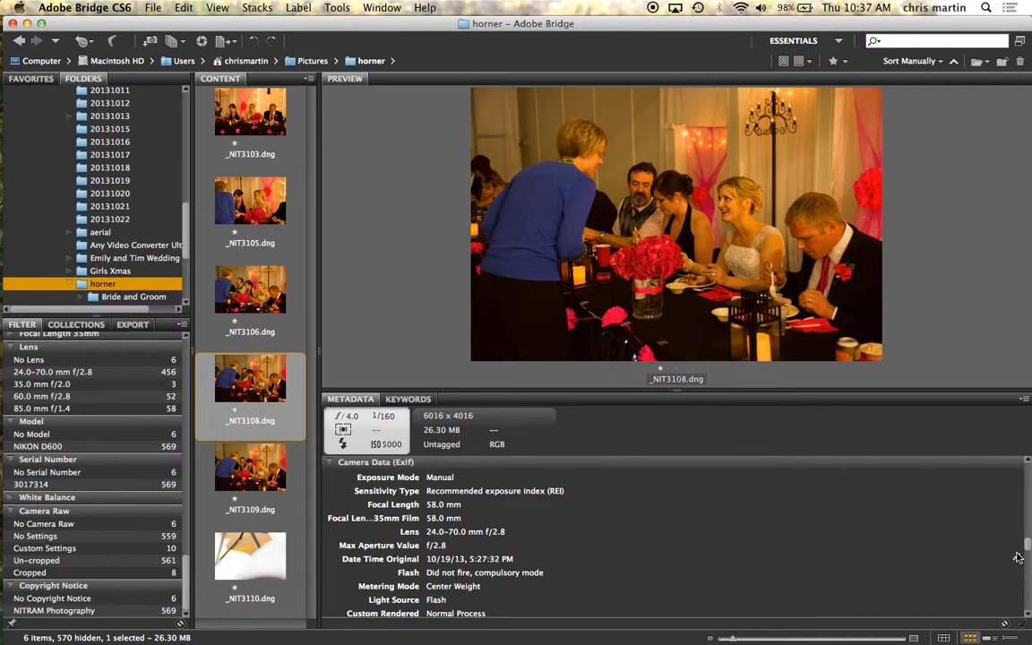
pyautogui.moveTo(1027, 543); pyautogui.dragTo(1026, 546)
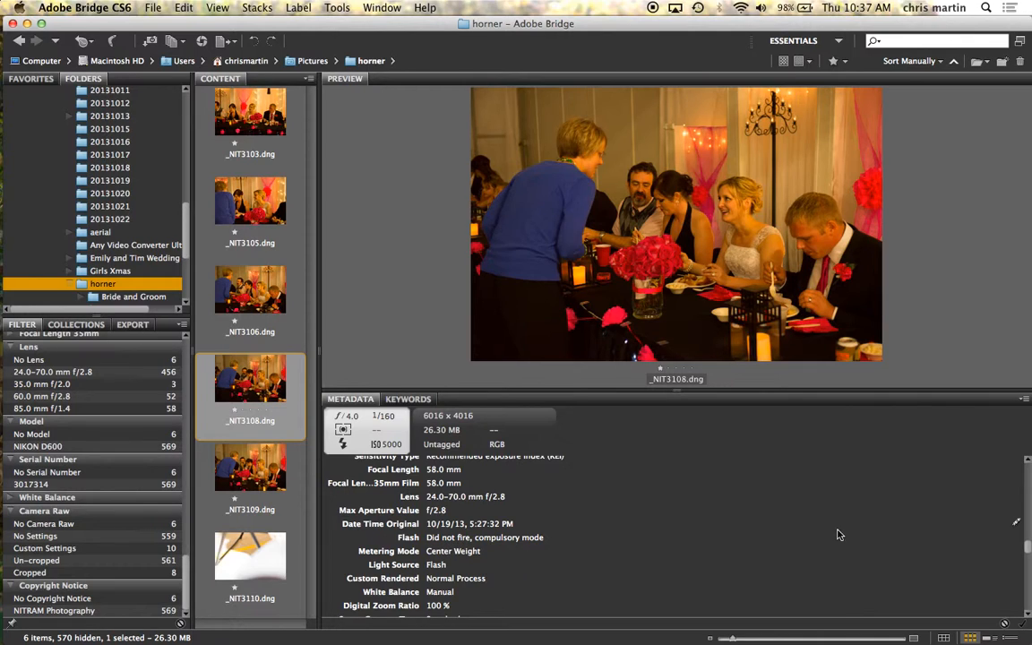
# Step: Examine the remaining metadata sections of _NIT3108.dng: GPS, Audio, Video, DICOM and Mobile SWF
pyautogui.moveTo(1027, 549); pyautogui.dragTo(1027, 574)
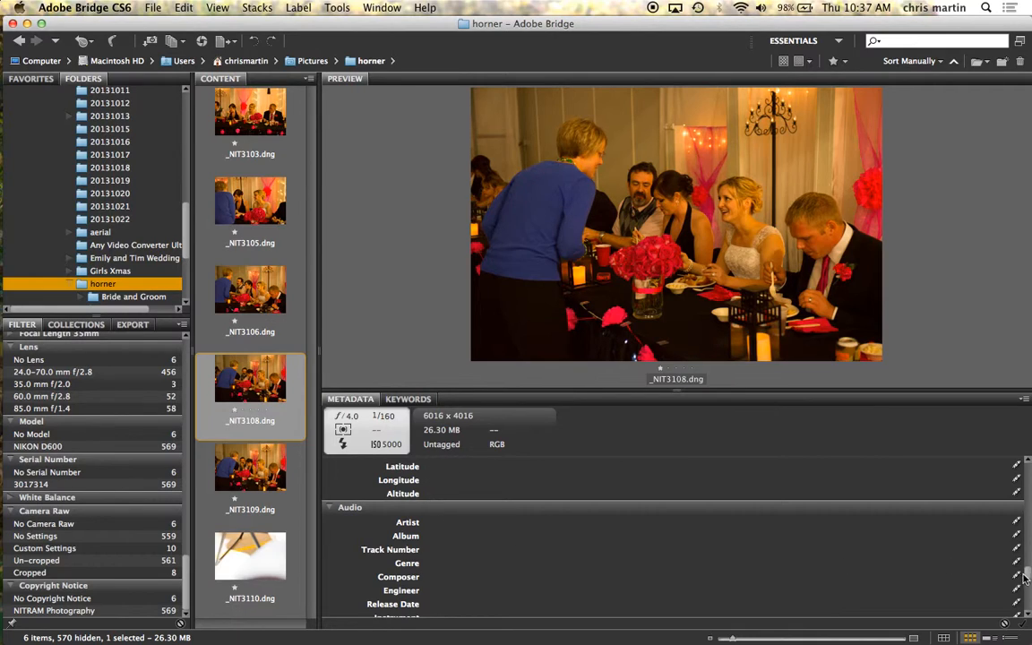
pyautogui.scroll(-2, 923, 520)
pyautogui.scroll(-2, 920, 520)
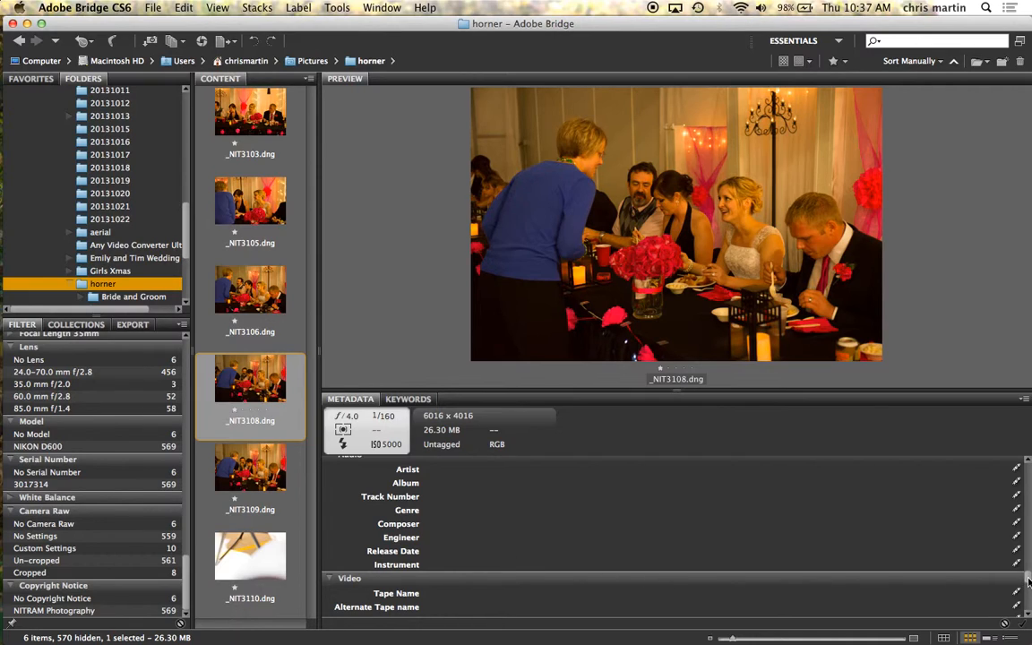
pyautogui.moveTo(1028, 583); pyautogui.dragTo(1026, 595)
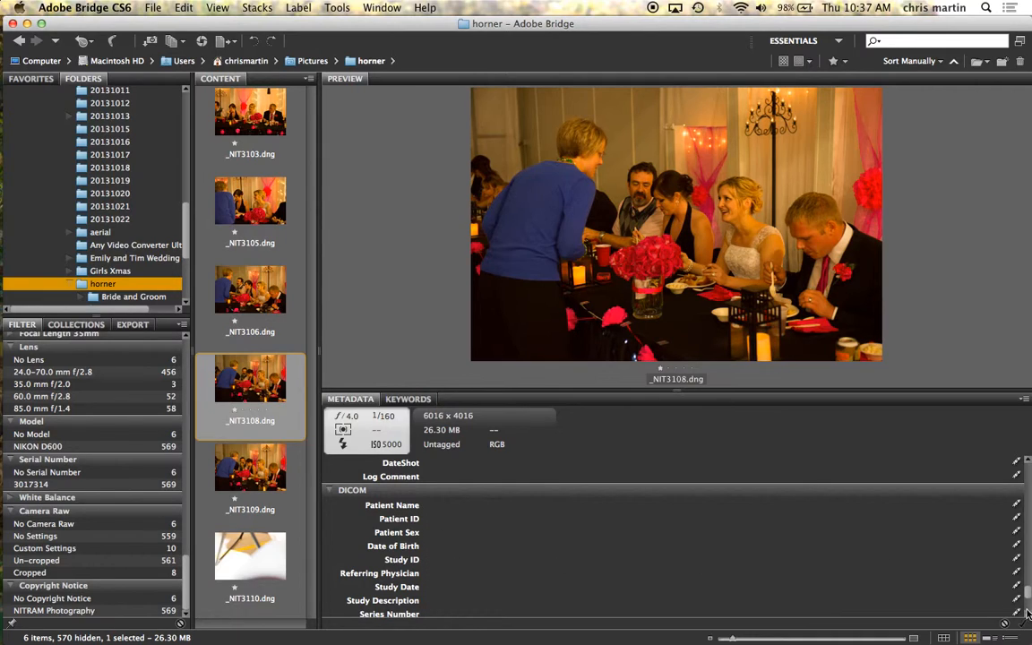
pyautogui.scroll(-3, 1029, 596)
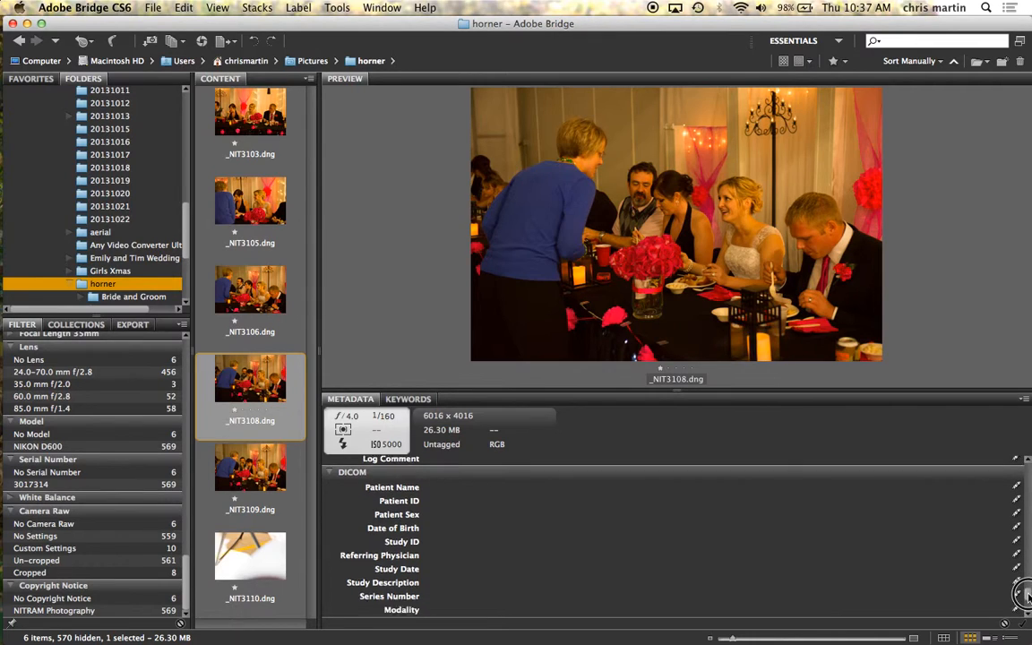
pyautogui.scroll(-5, 1027, 600)
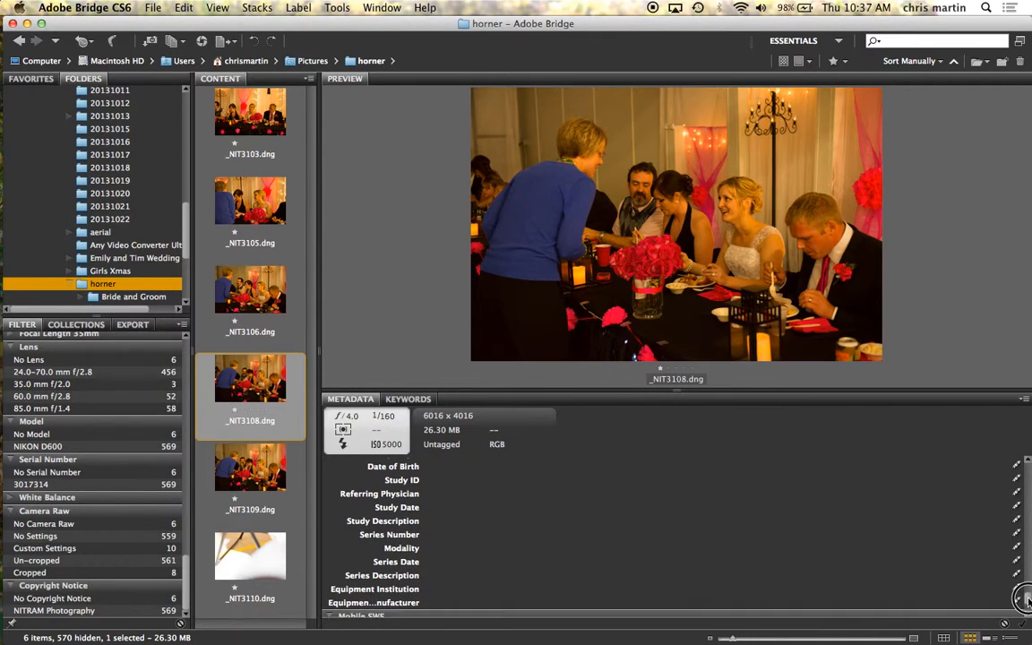
pyautogui.scroll(-1, 1027, 606)
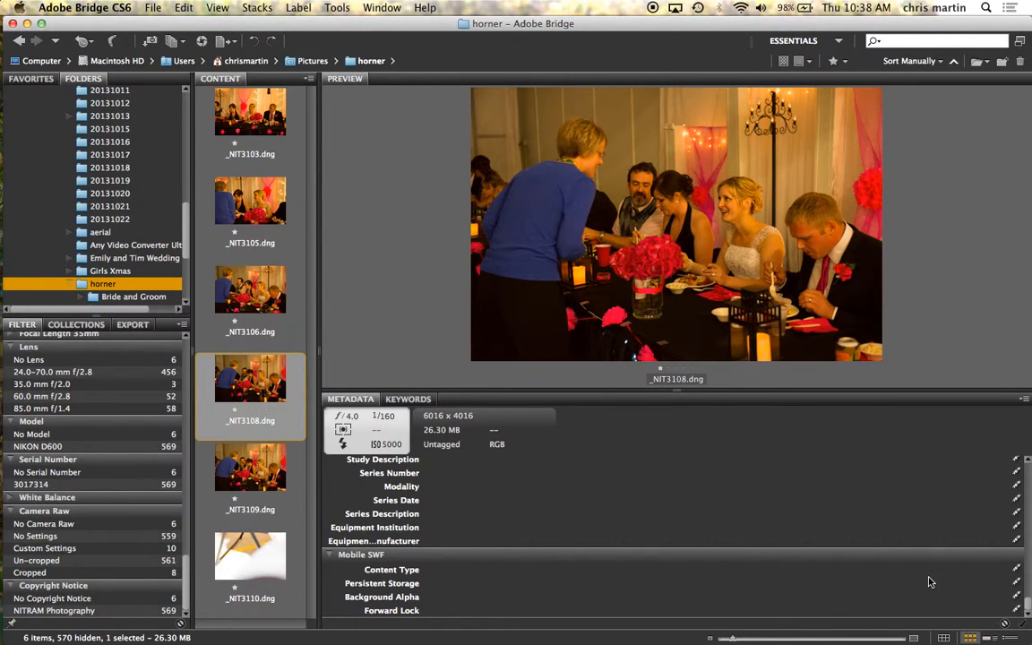
# Step: Discard the pending metadata changes to _NIT3108.dng and slightly enlarge the content thumbnails
pyautogui.click(288, 368)
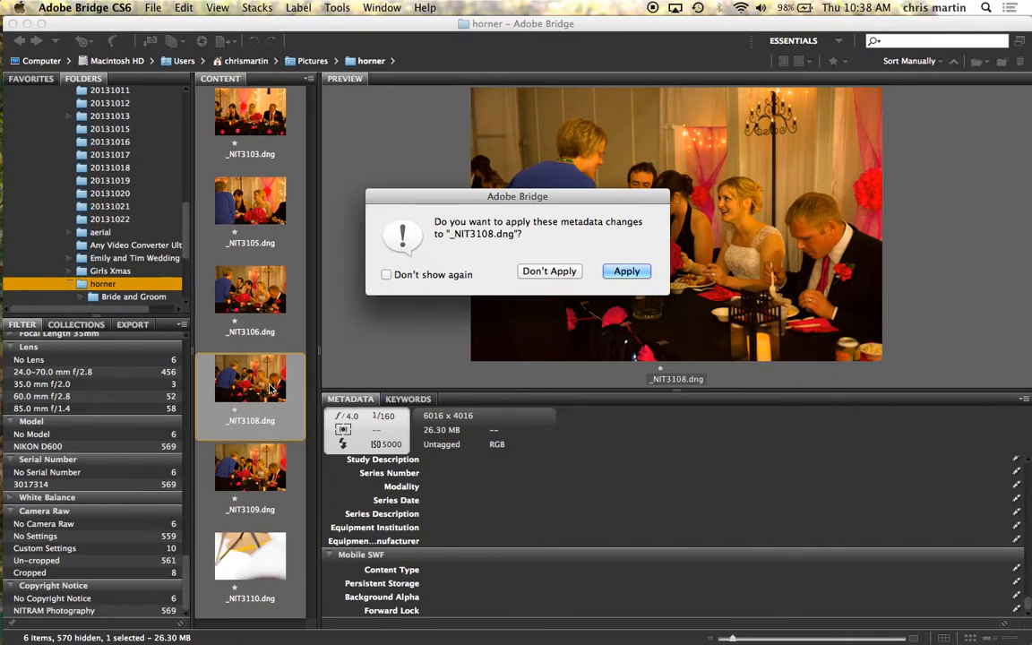
pyautogui.click(563, 277)
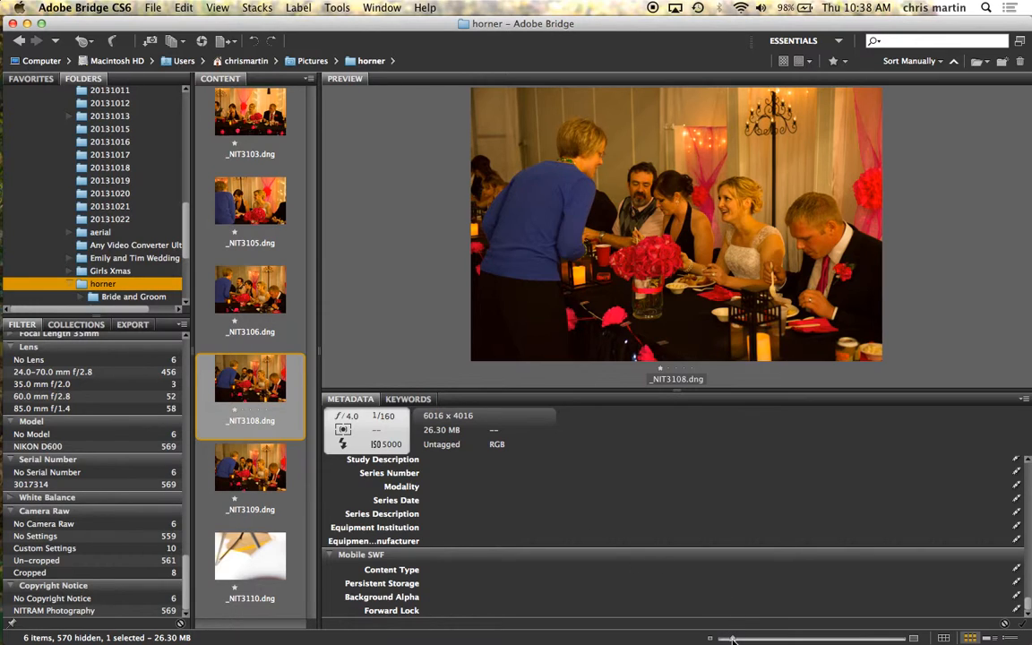
pyautogui.moveTo(733, 639); pyautogui.dragTo(741, 639)
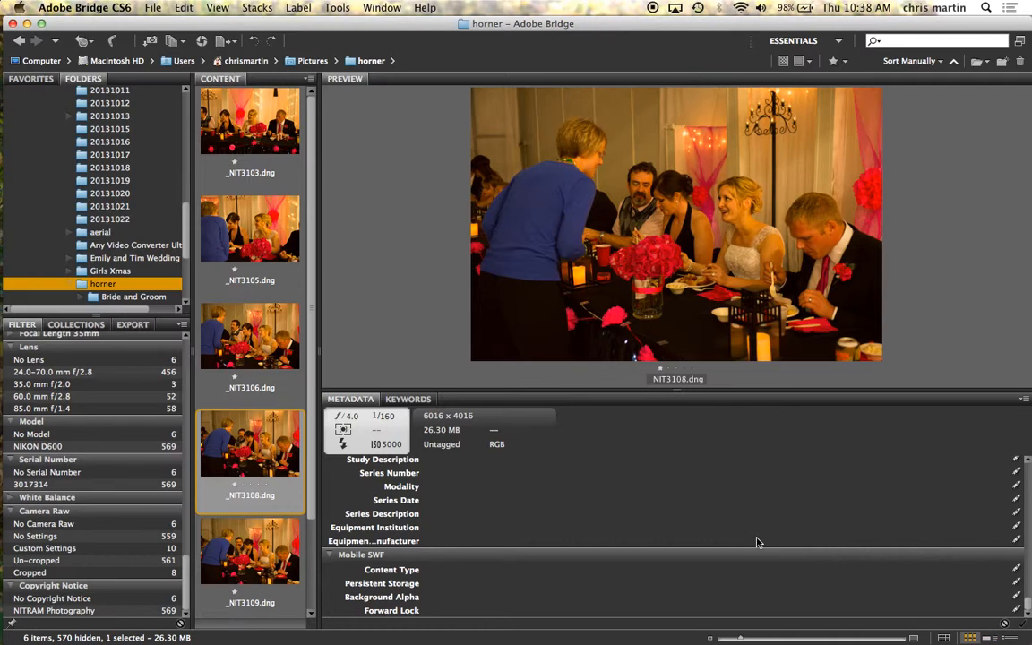
# Step: Open the Metadata preferences and look through the file property and IPTC fields that can be displayed
pyautogui.click(1024, 399)
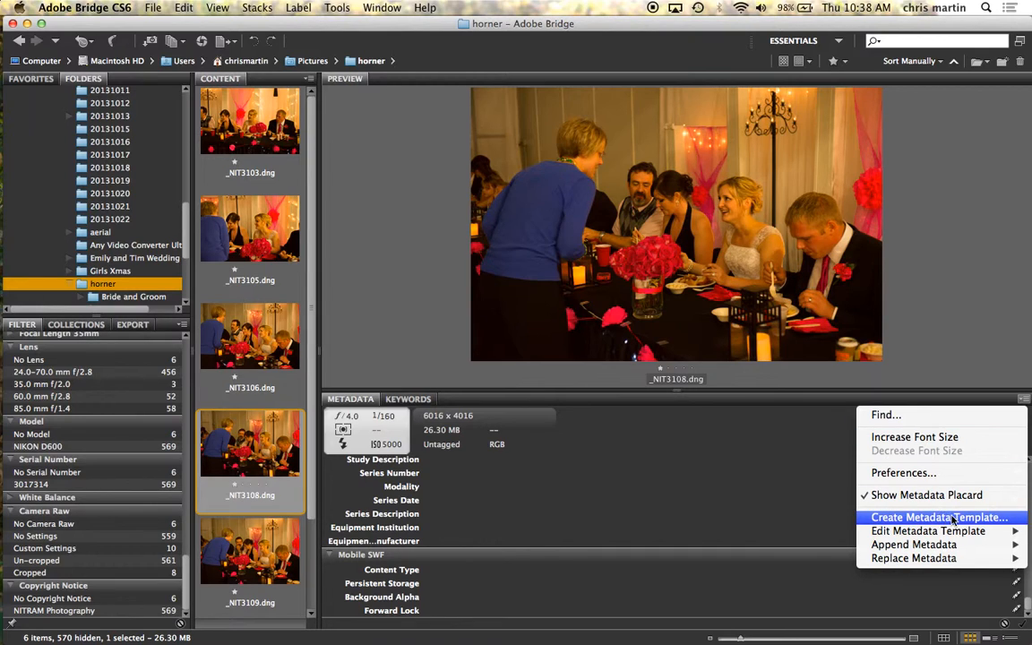
pyautogui.click(1024, 399)
pyautogui.click(1024, 399)
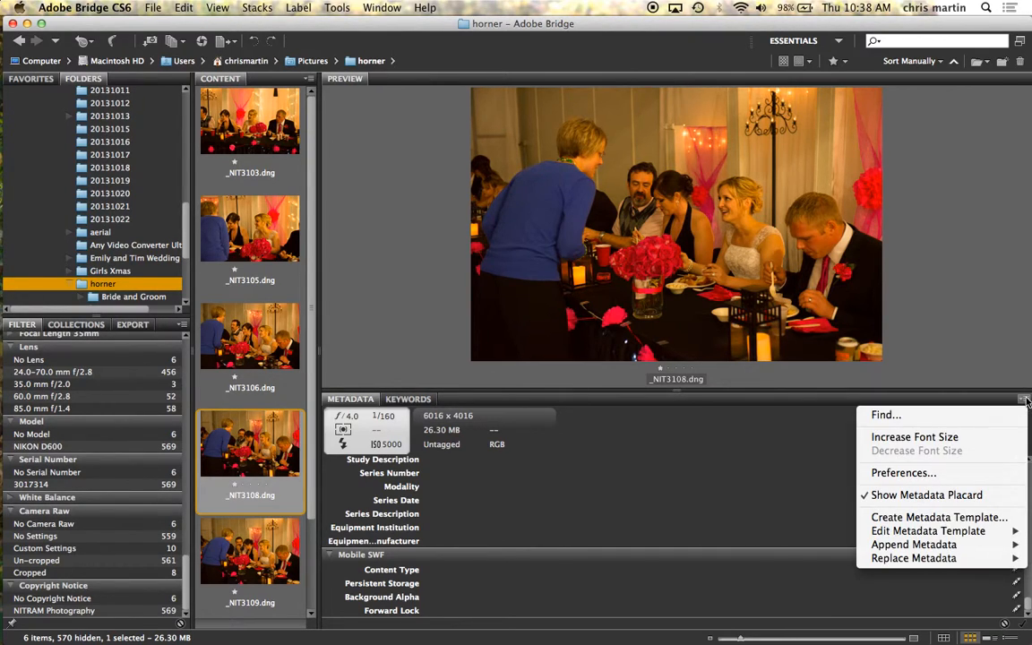
pyautogui.click(912, 475)
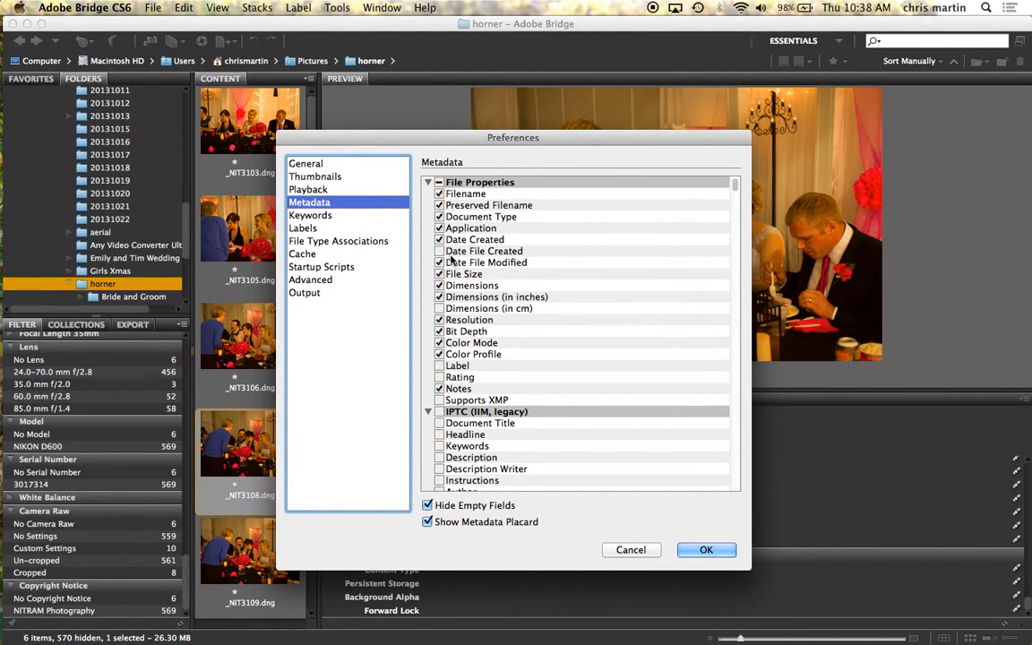
pyautogui.scroll(-10, 456, 330)
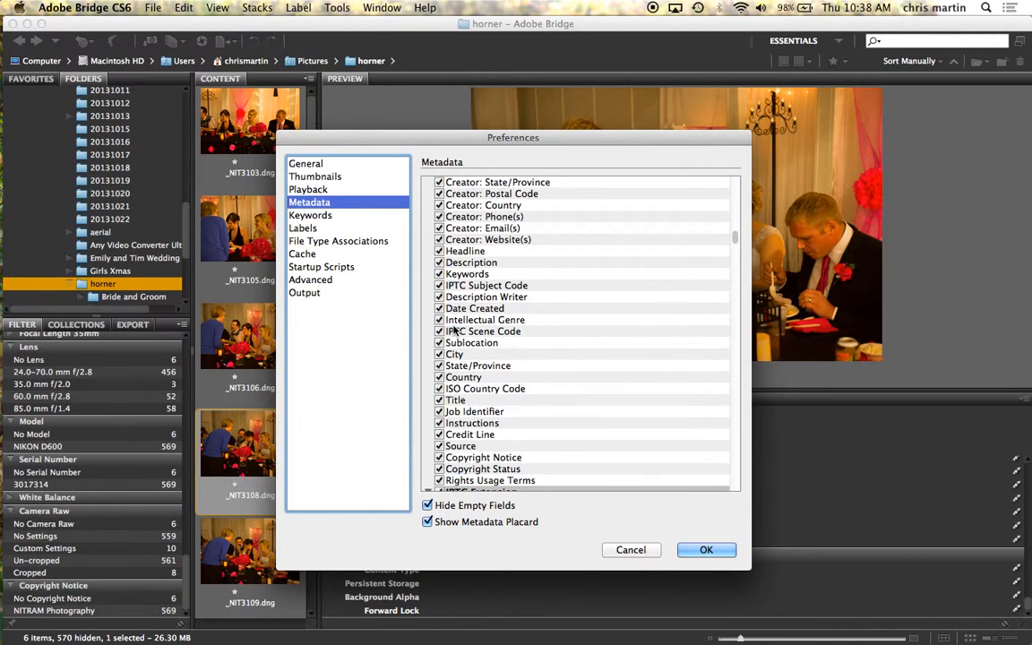
pyautogui.scroll(5, 455, 330)
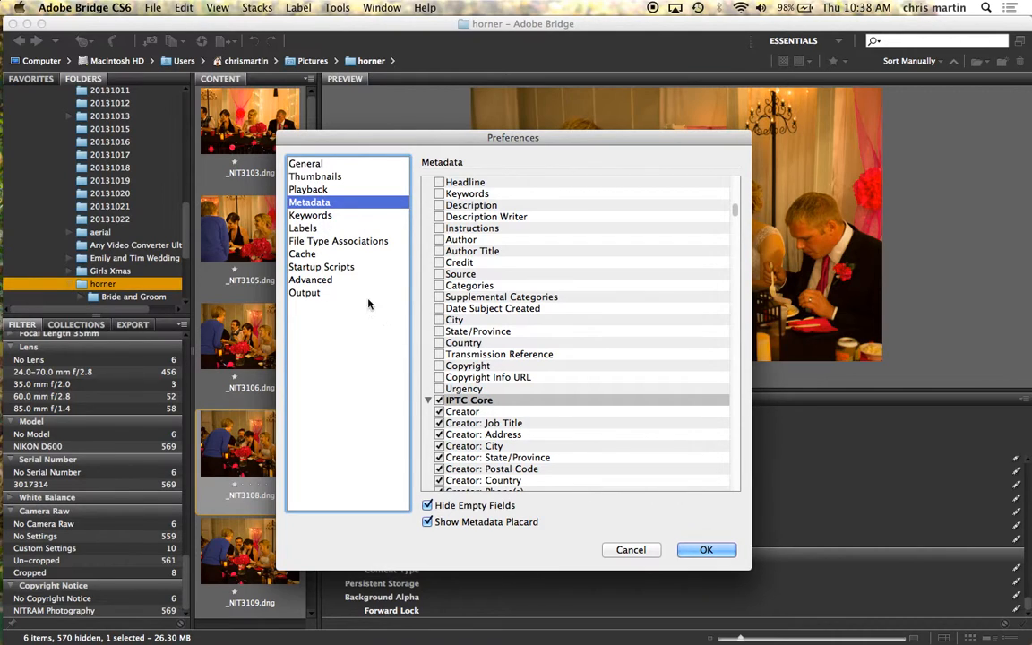
# Step: Look over the Output, Advanced, General, Thumbnails and Playback preferences and close them without saving
pyautogui.click(305, 293)
pyautogui.click(310, 280)
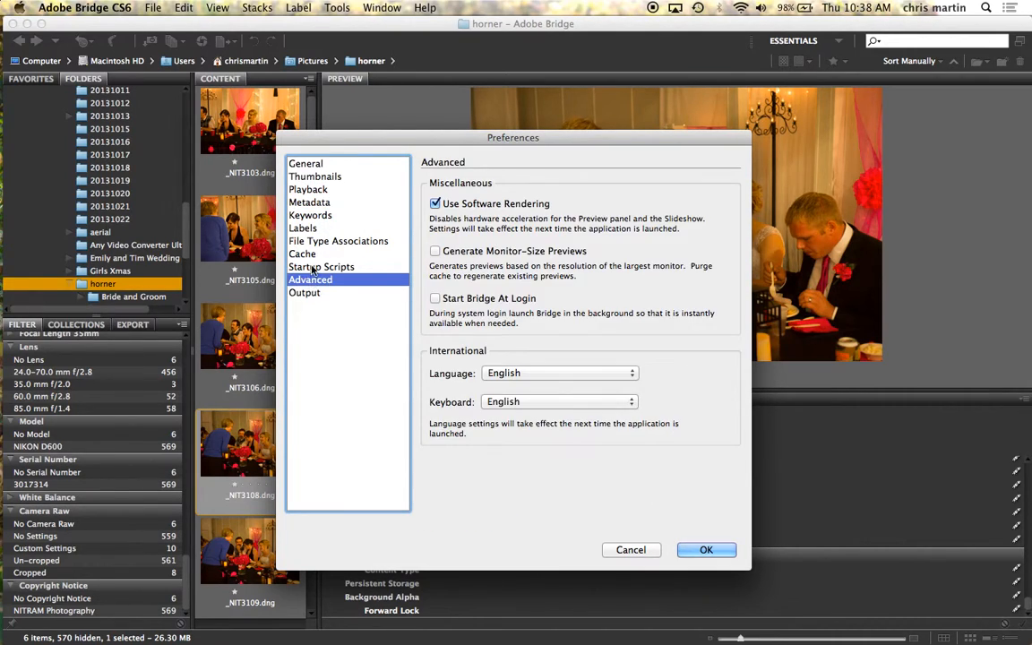
pyautogui.click(307, 163)
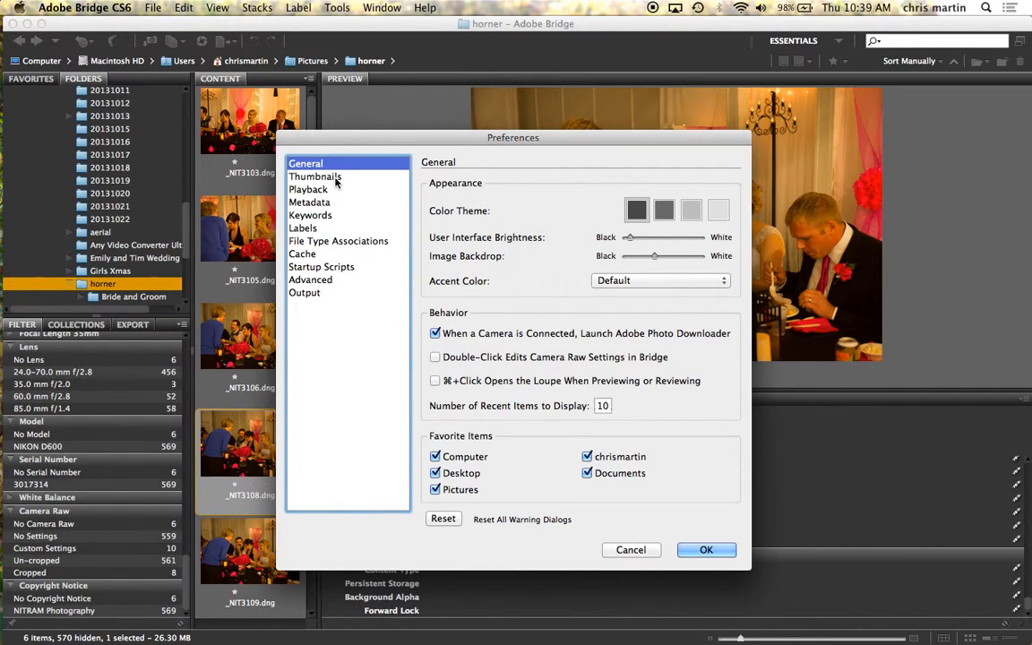
pyautogui.click(333, 177)
pyautogui.click(327, 190)
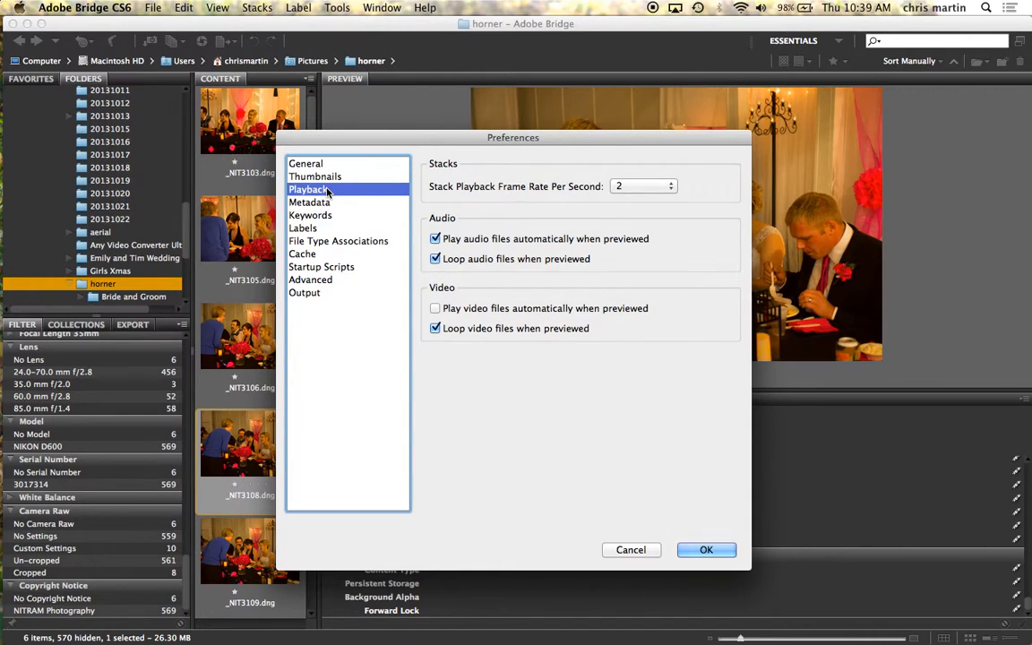
pyautogui.click(625, 549)
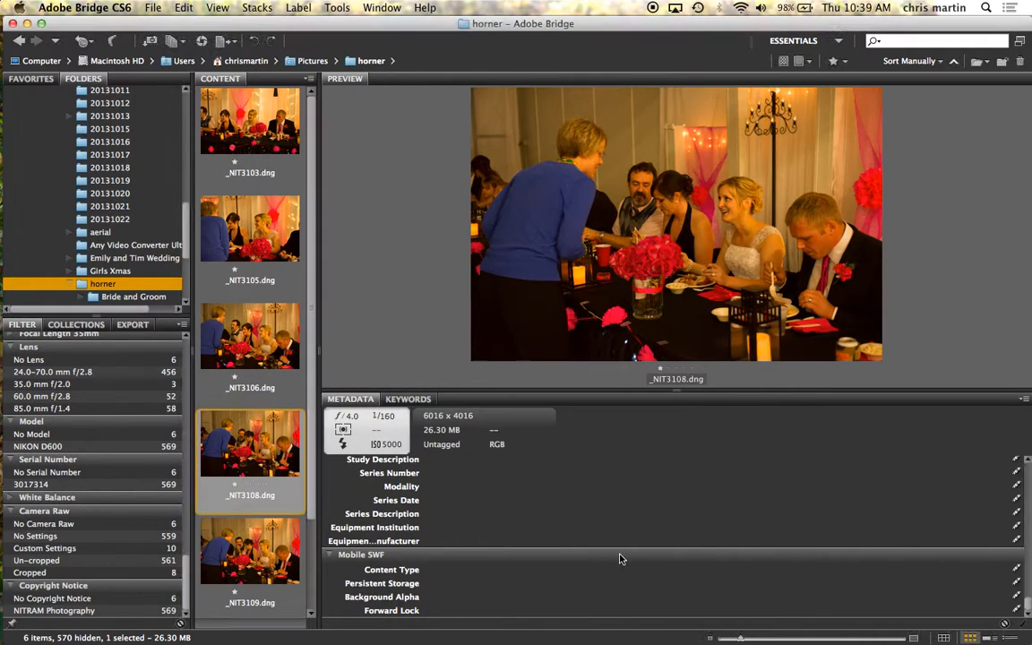
# Step: Reopen the preferences through the application's own commands and cancel out of them
pyautogui.click(129, 11)
pyautogui.click(88, 58)
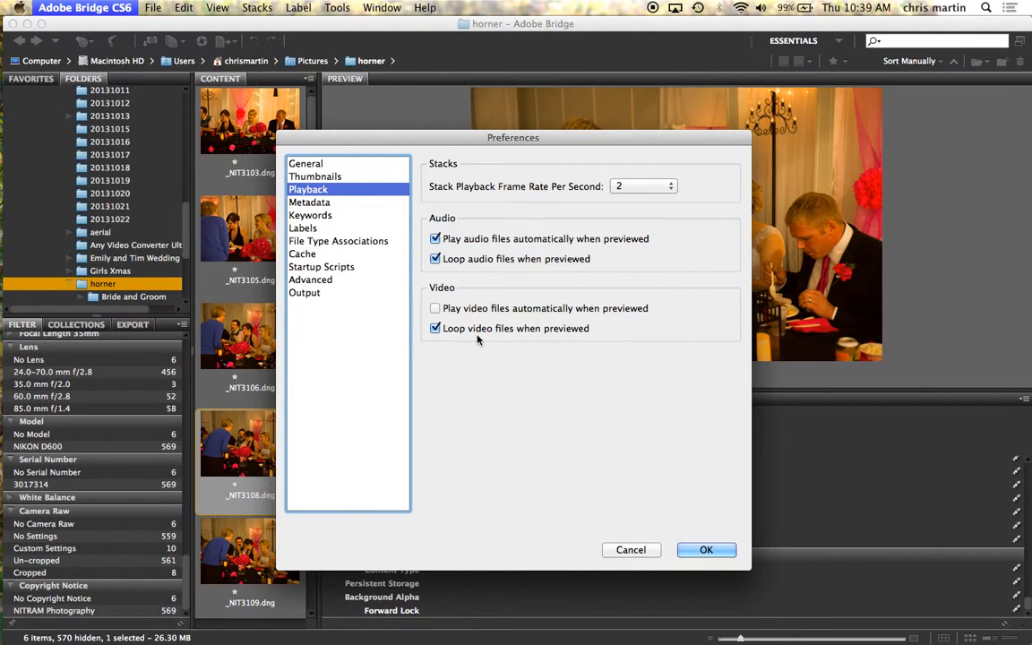
pyautogui.click(628, 549)
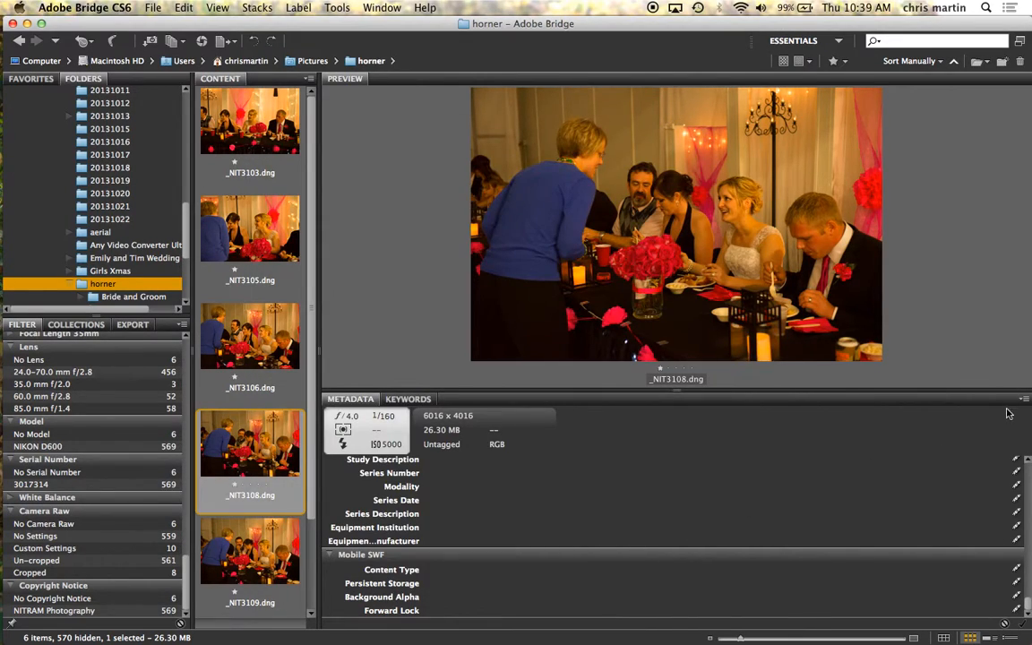
# Step: Open a new metadata template, look through its available fields down to Mobile SWF, and cancel it
pyautogui.click(1024, 399)
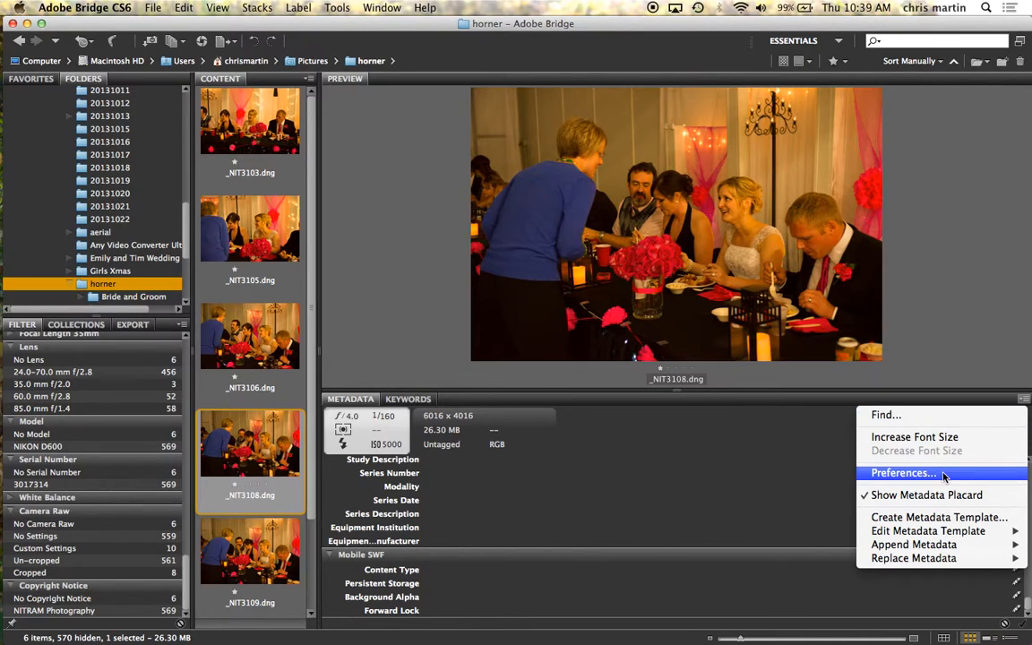
pyautogui.click(920, 519)
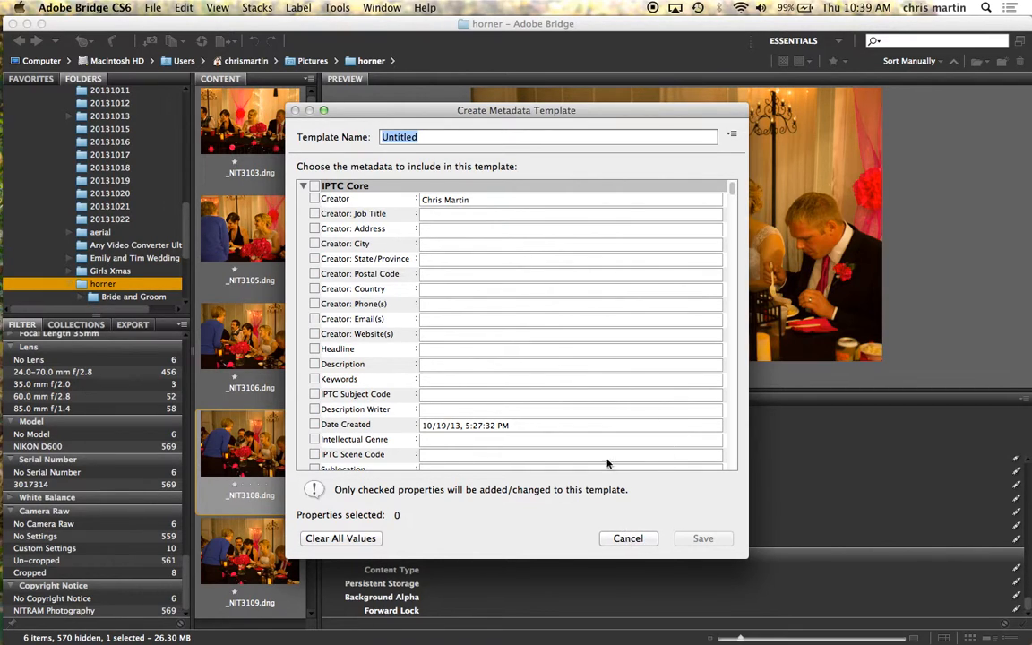
pyautogui.scroll(-10, 594, 361)
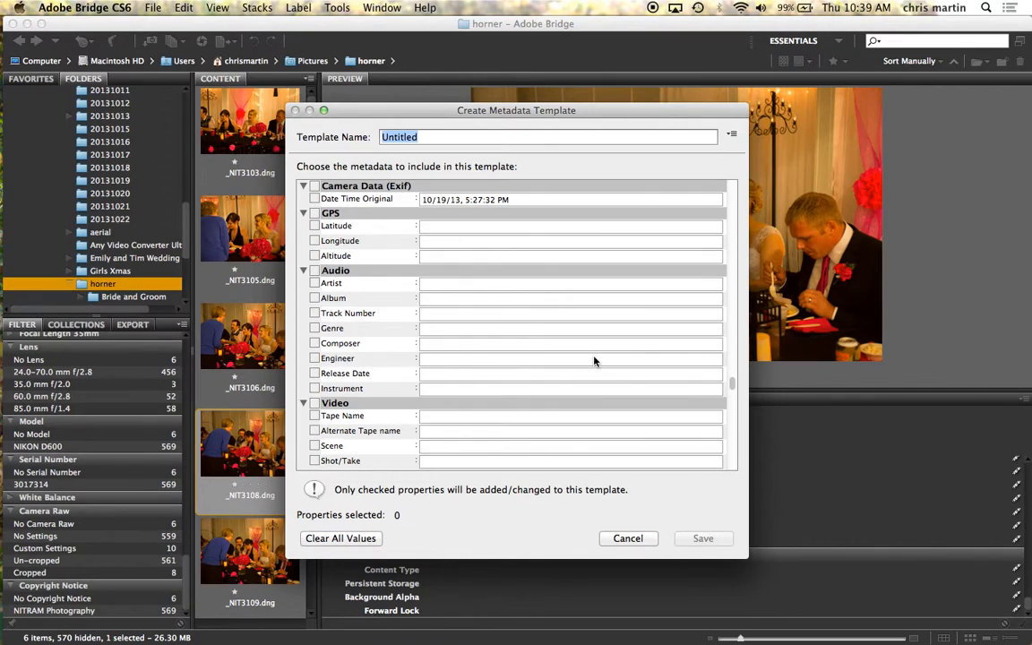
pyautogui.scroll(-10, 594, 361)
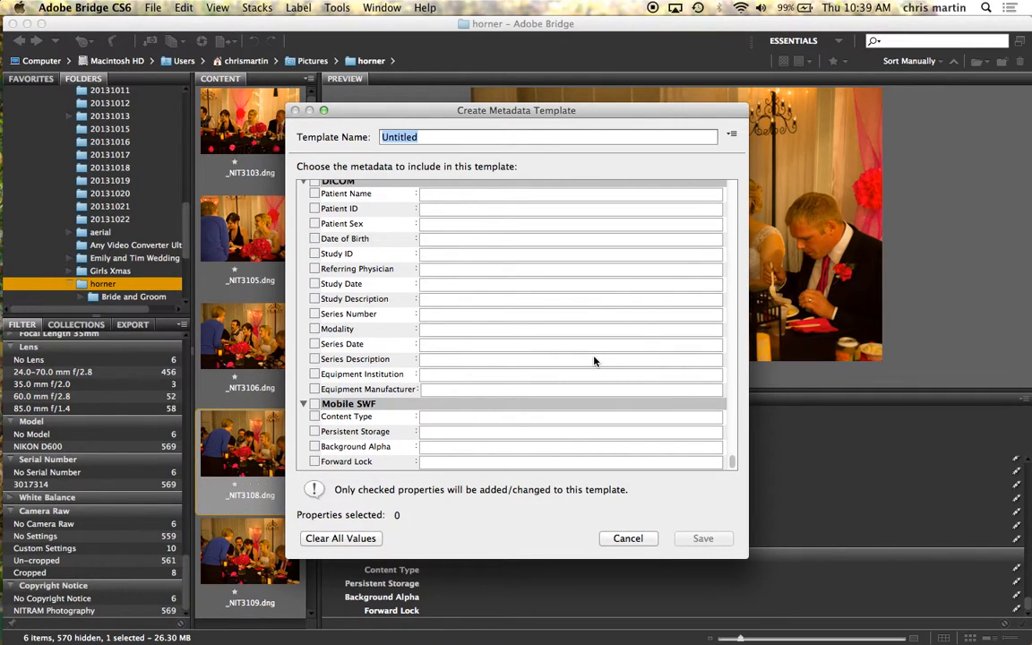
pyautogui.click(629, 539)
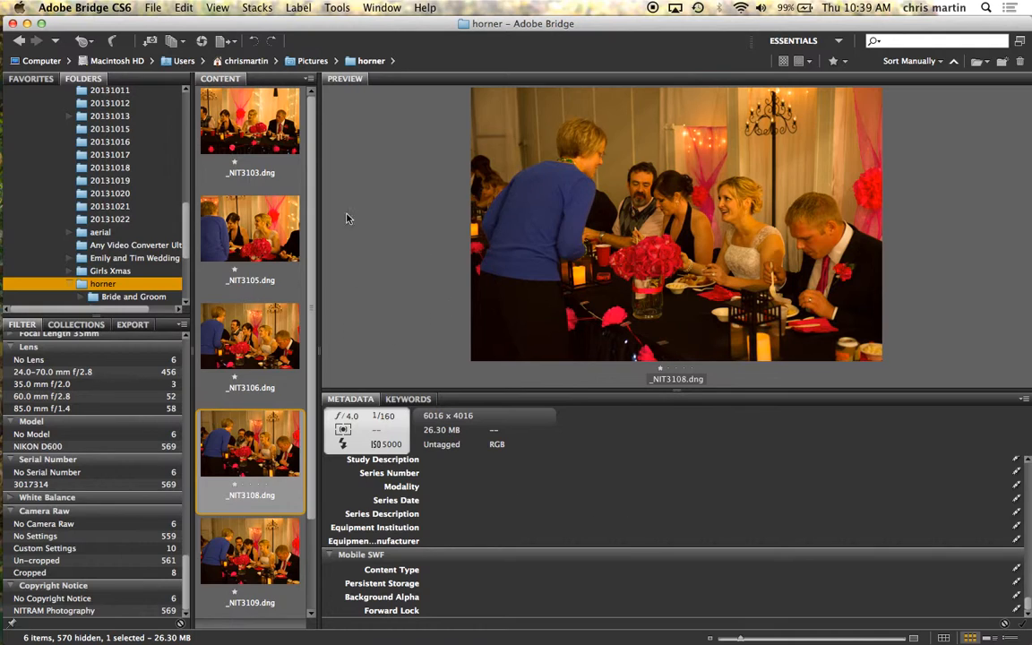
# Step: Hide the path bar and scan the top of the folder tree
pyautogui.click(382, 7)
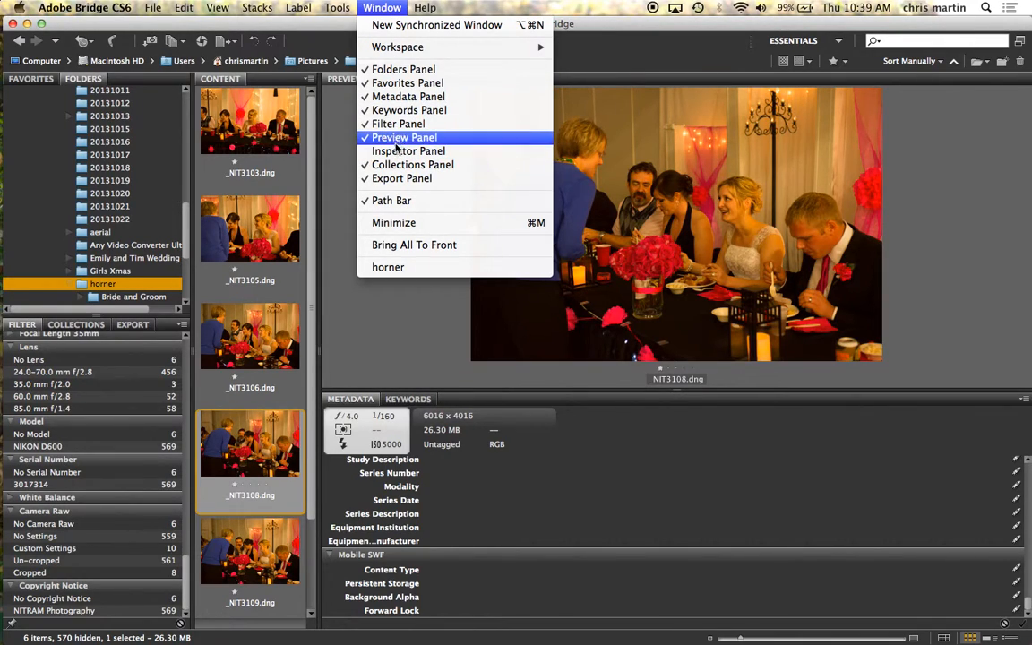
pyautogui.click(400, 200)
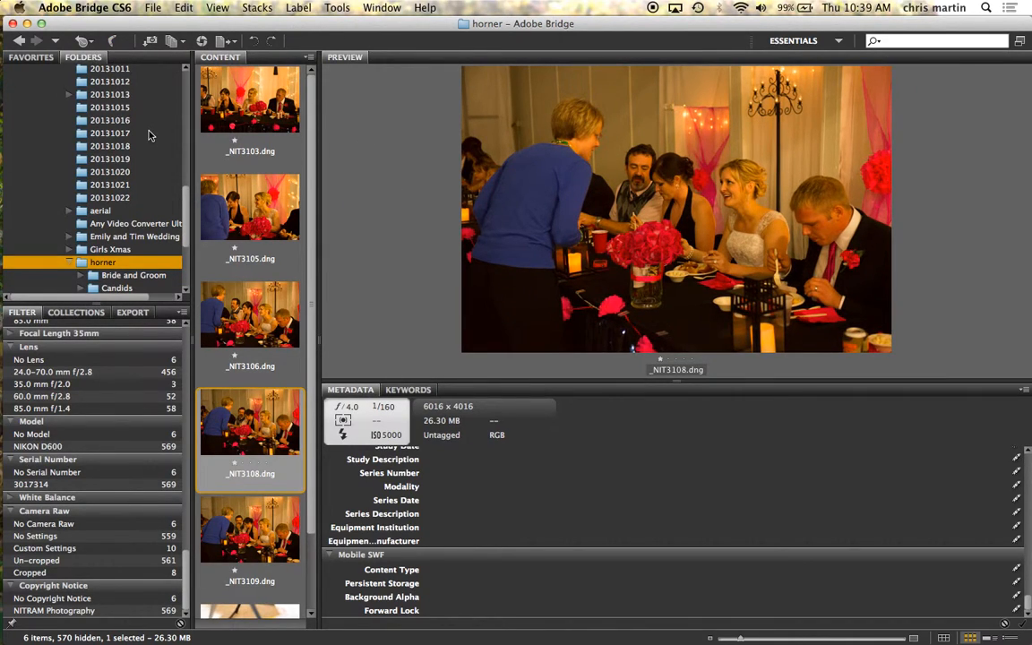
pyautogui.scroll(10, 133, 116)
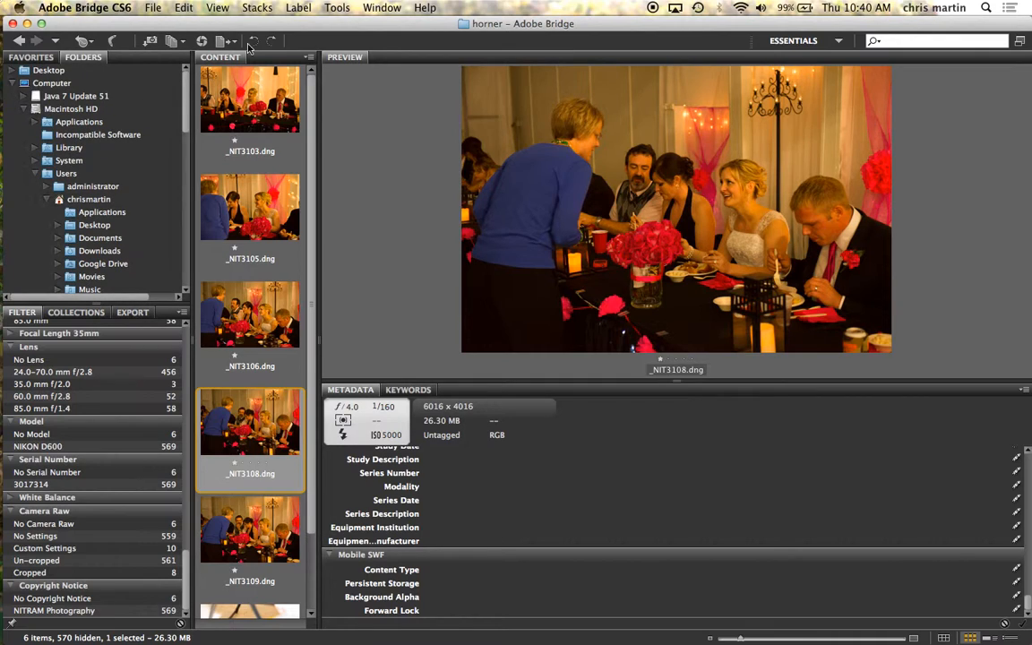
# Step: Hide the Export and Favorites panels and view the available workspace commands
pyautogui.click(375, 7)
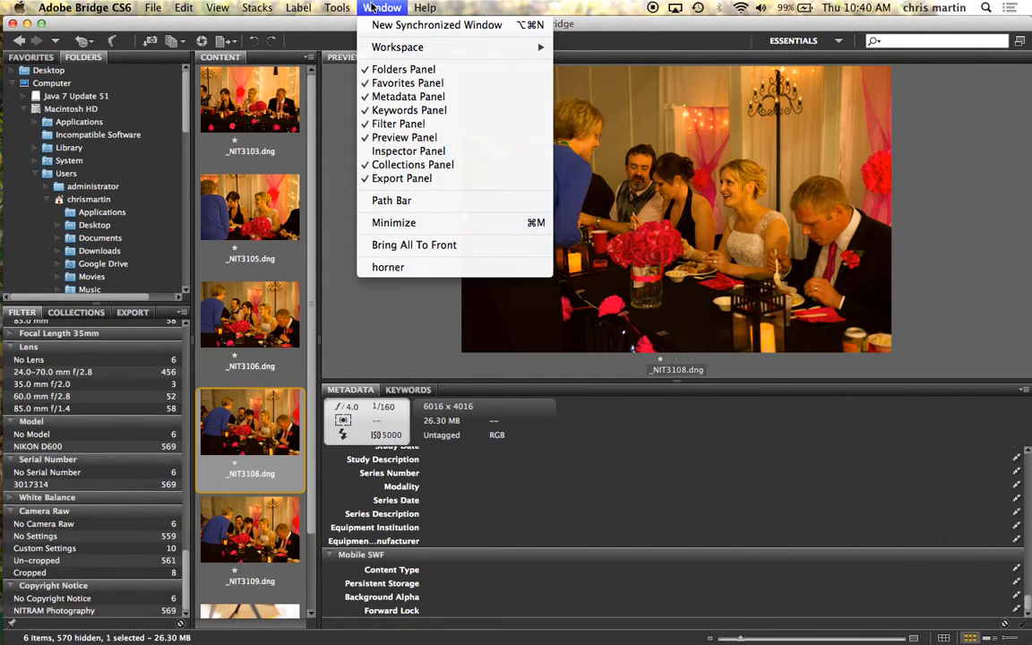
pyautogui.click(395, 180)
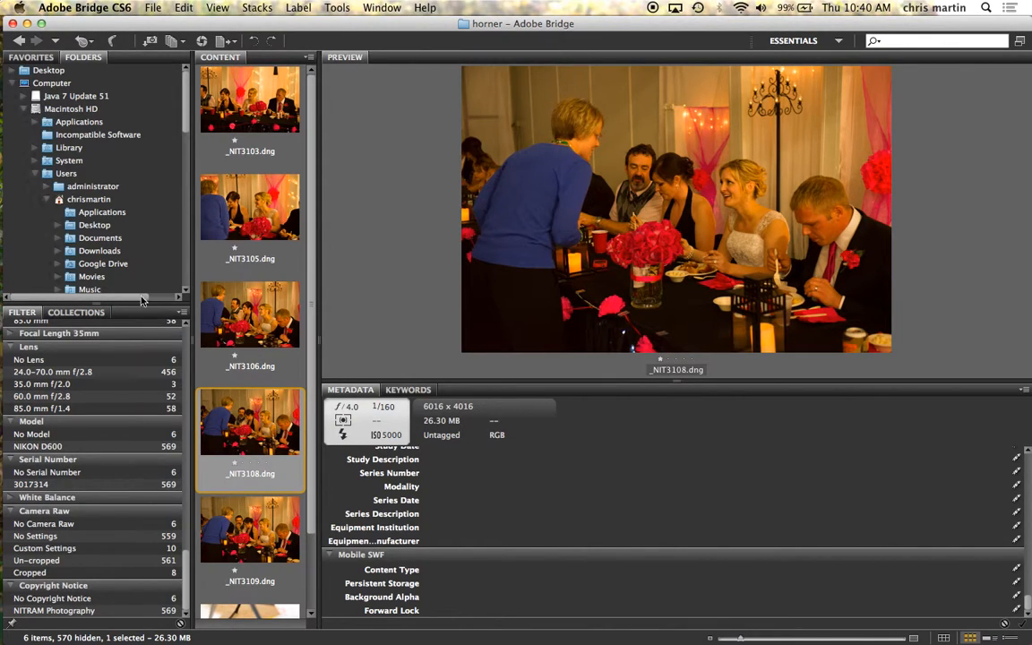
pyautogui.click(378, 9)
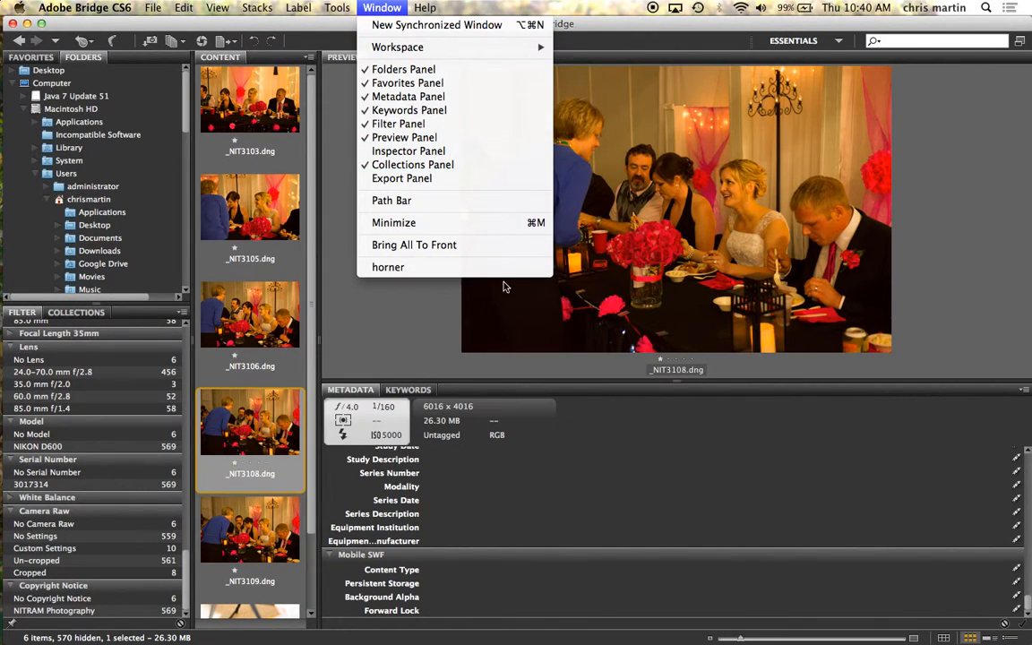
pyautogui.click(399, 88)
pyautogui.click(392, 6)
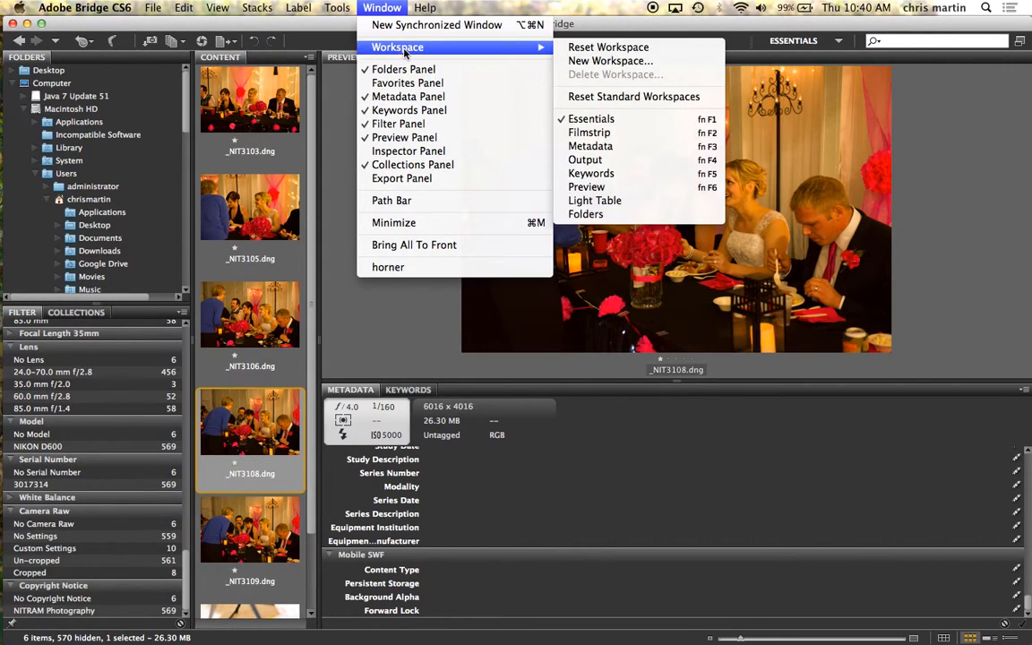
pyautogui.click(355, 7)
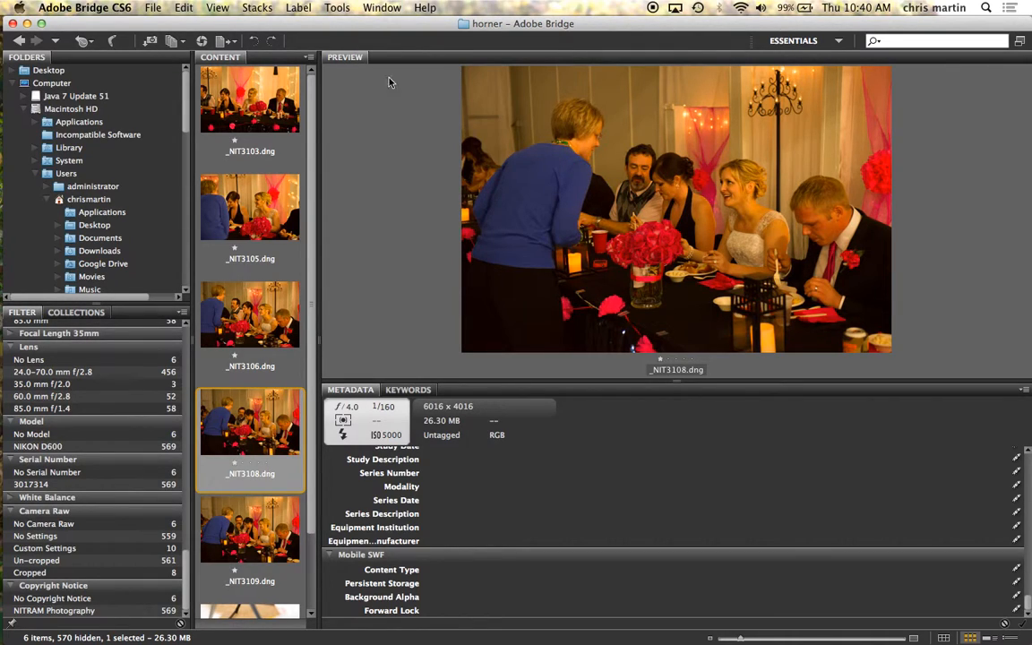
# Step: Create a new top-level keyword named Candid and assign the Candid and Wedding keywords to _NIT3108.dng
pyautogui.click(408, 390)
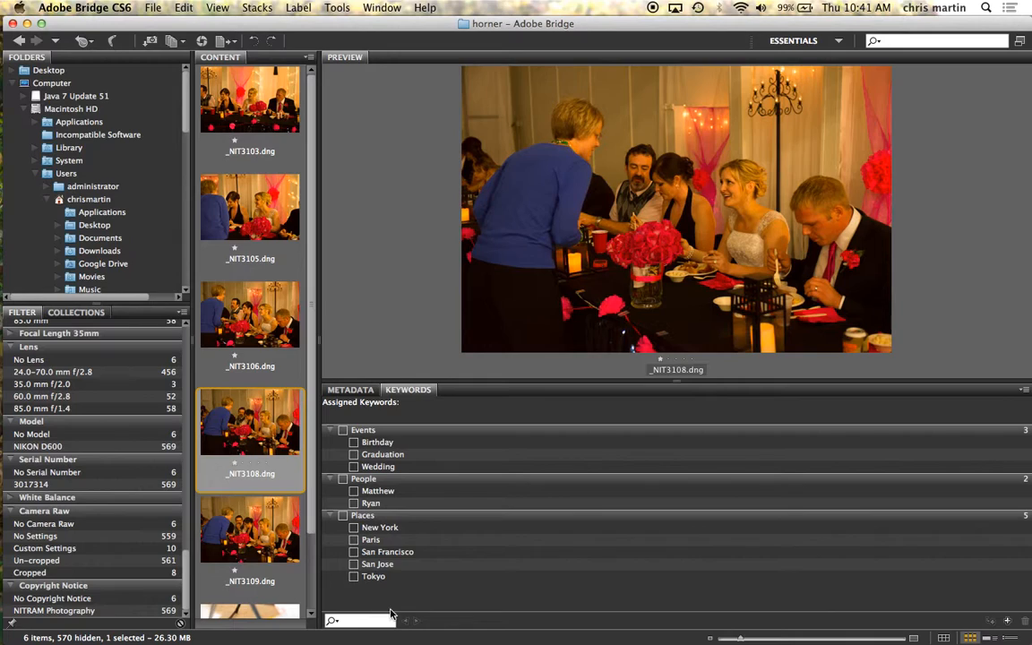
pyautogui.click(1007, 620)
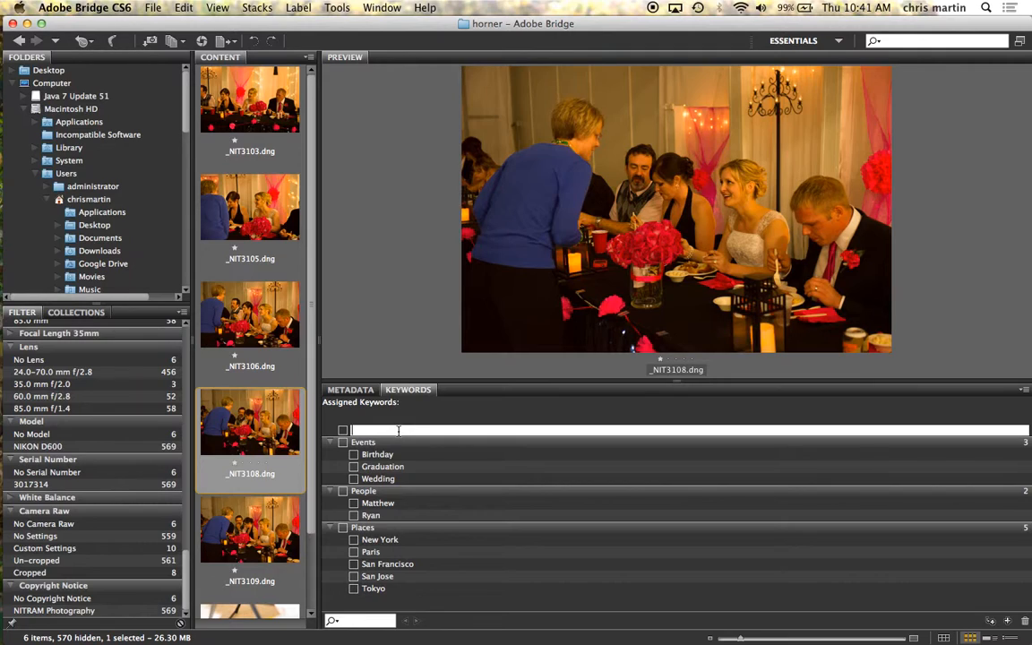
pyautogui.write('Candid')
pyautogui.press('Return')
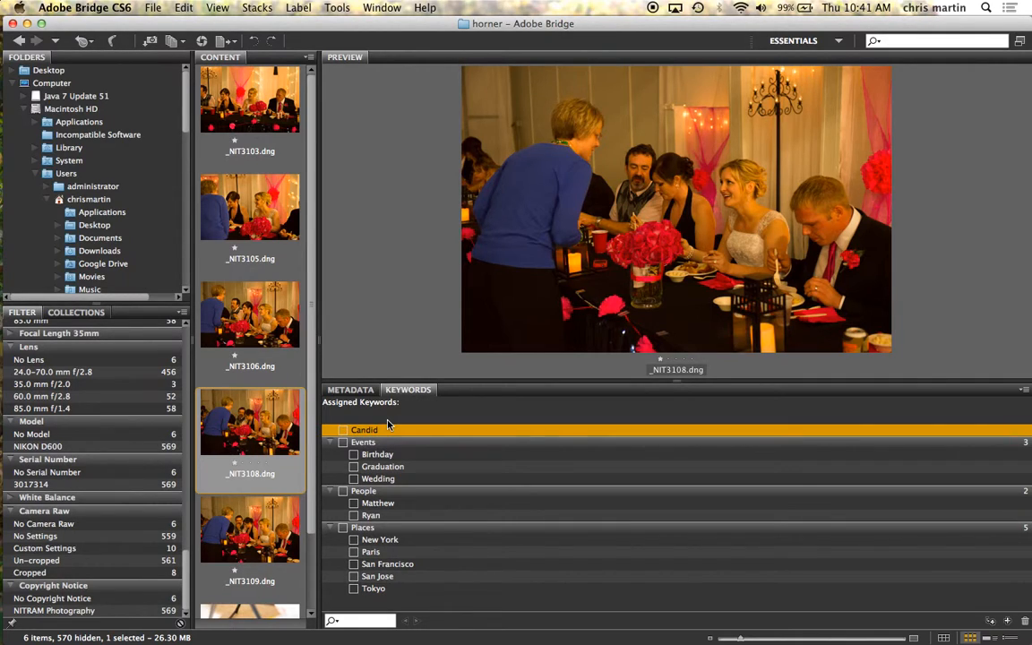
pyautogui.click(344, 432)
pyautogui.click(355, 478)
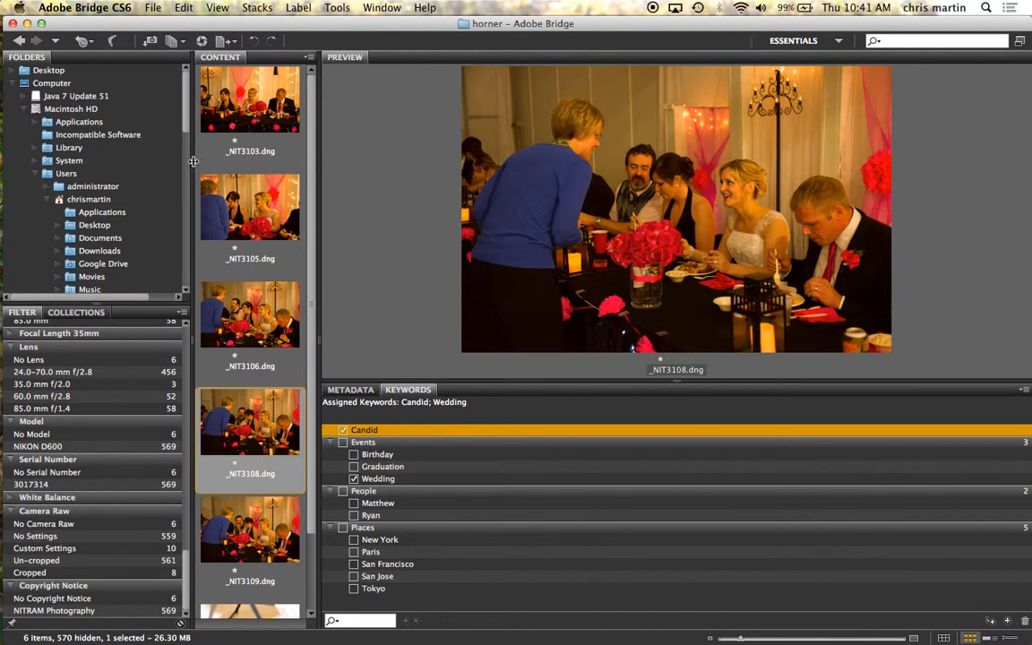
# Step: Search the Computer location for "wedding candid"
pyautogui.click(52, 83)
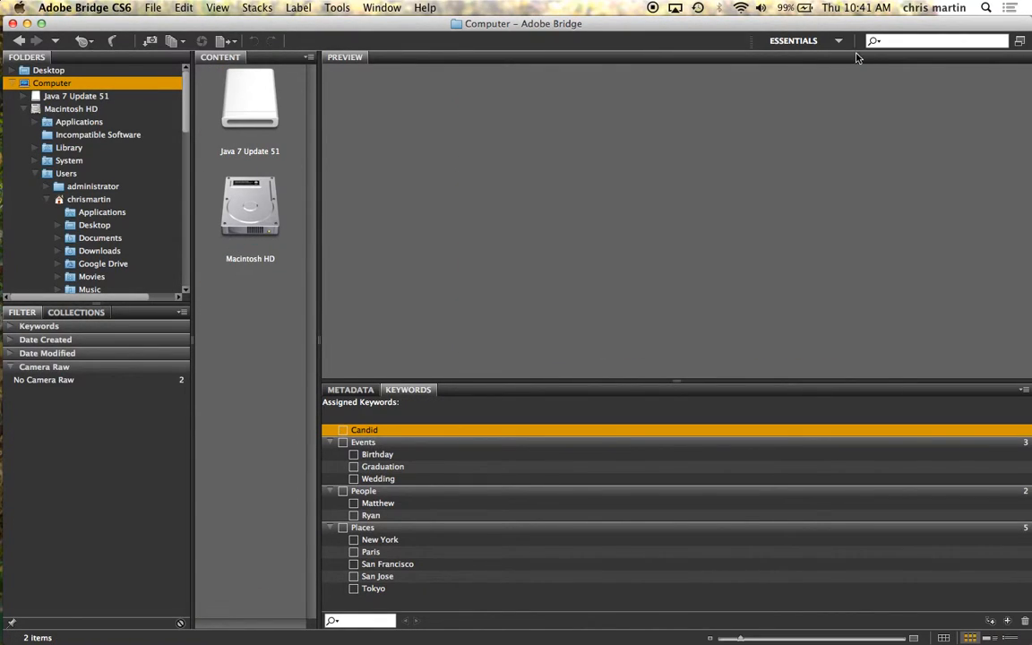
pyautogui.click(897, 40)
pyautogui.write('wedding candid')
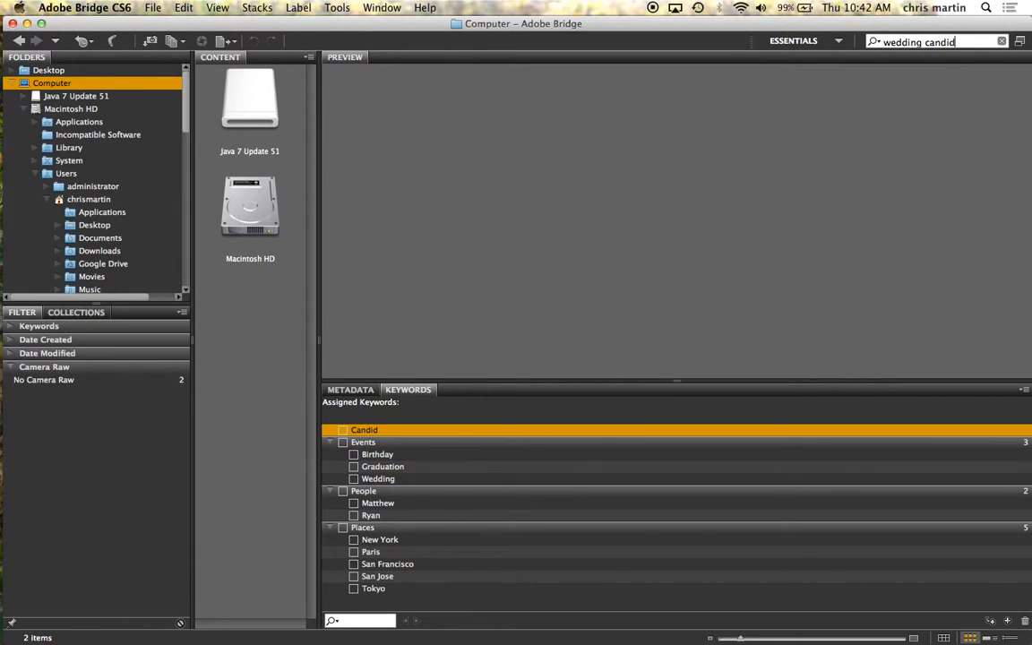
pyautogui.press('Return')
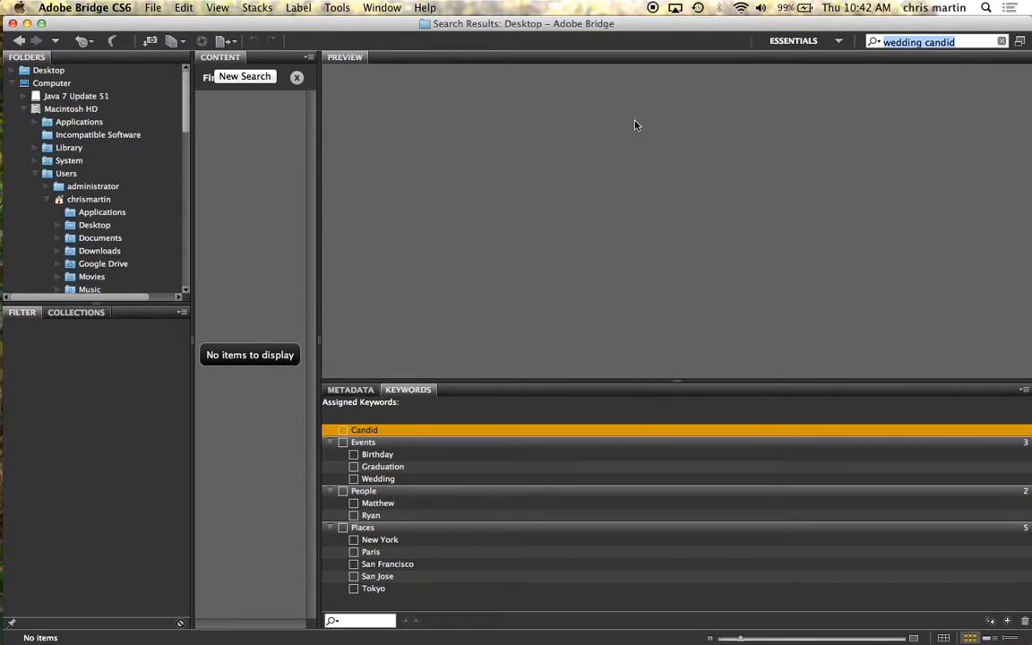
# Step: Check the search scope options, clear the search text and return to the wedding photo folder
pyautogui.click(874, 43)
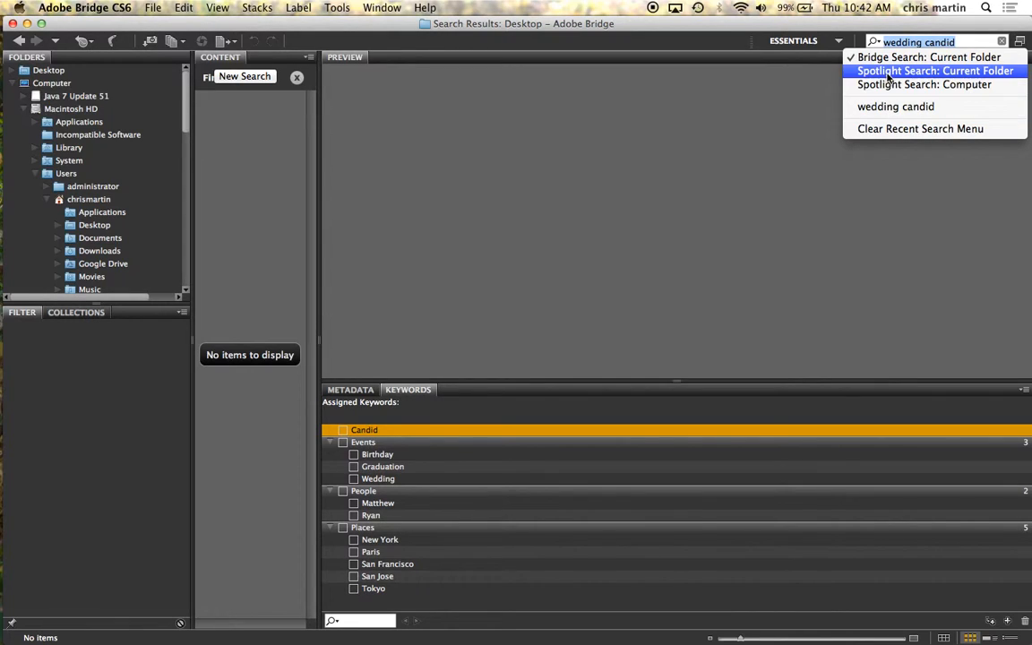
pyautogui.click(1002, 42)
pyautogui.click(1002, 42)
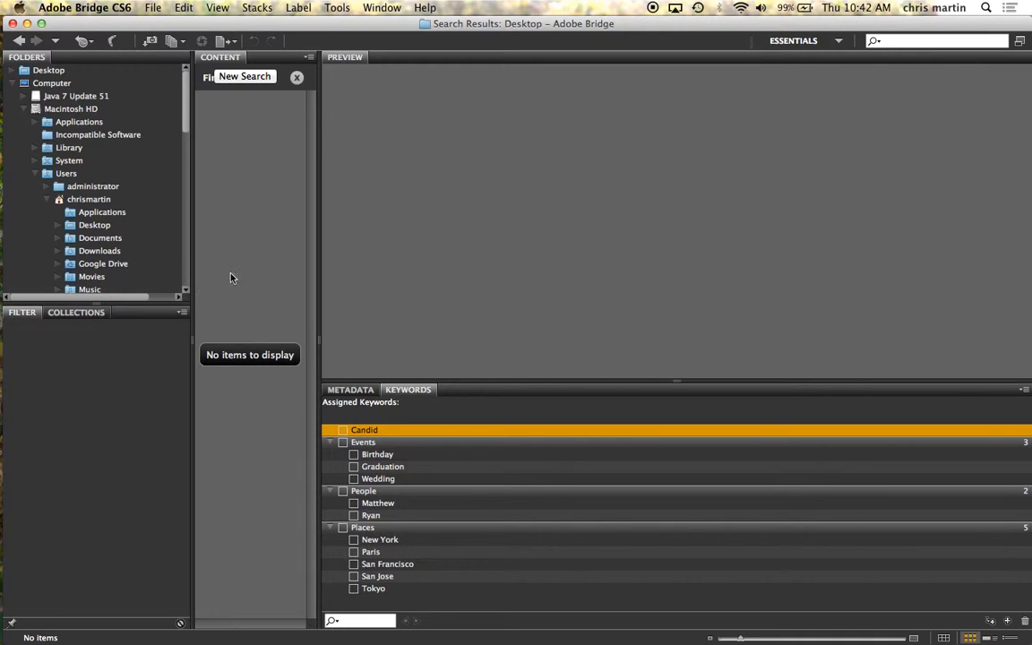
pyautogui.click(19, 41)
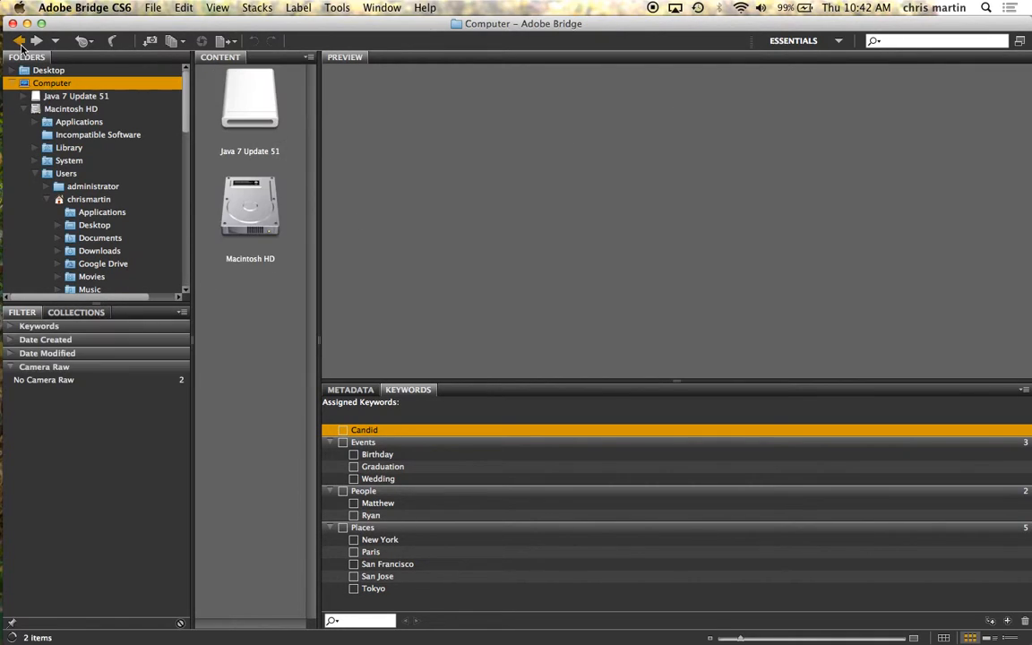
pyautogui.click(20, 42)
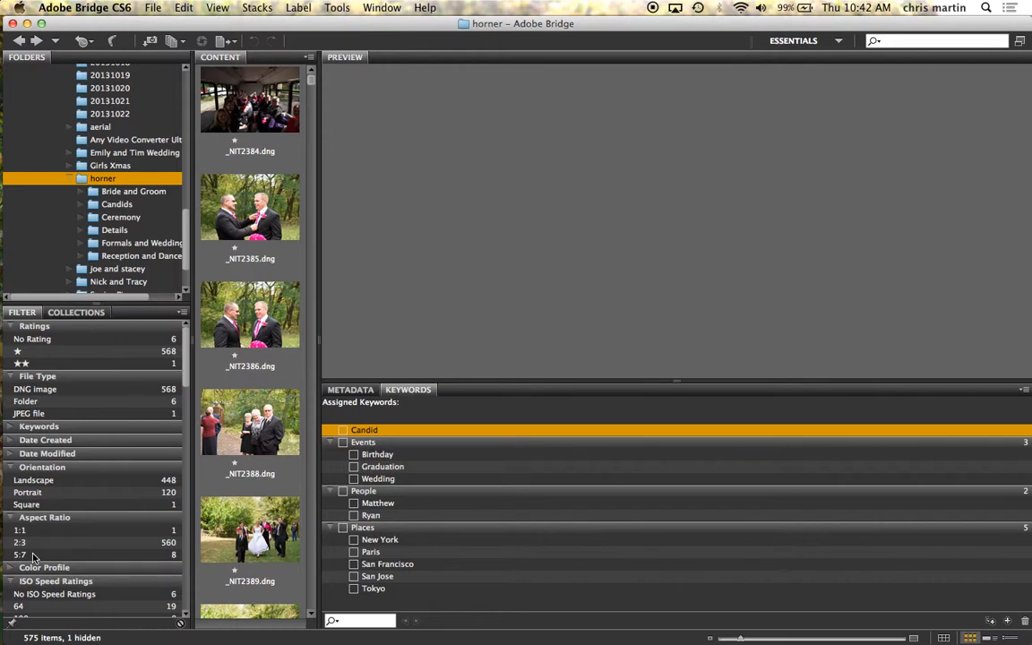
# Step: Expand the Keywords filter criteria, try filtering the wedding photos by Candid, and clear the keyword filters
pyautogui.scroll(-15, 33, 558)
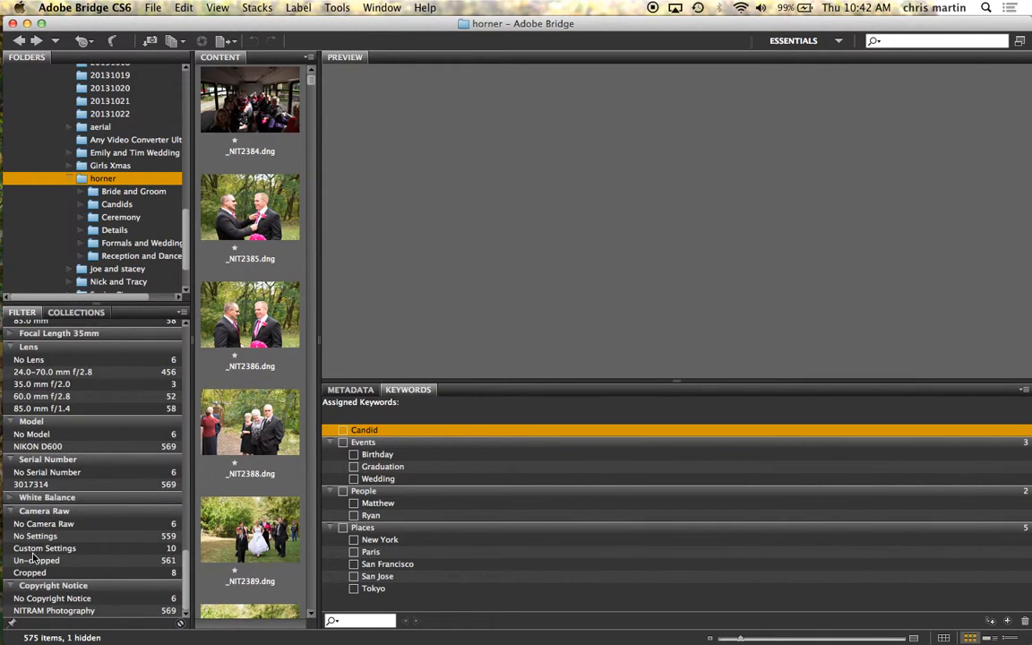
pyautogui.moveTo(188, 593); pyautogui.dragTo(193, 370)
pyautogui.click(11, 393)
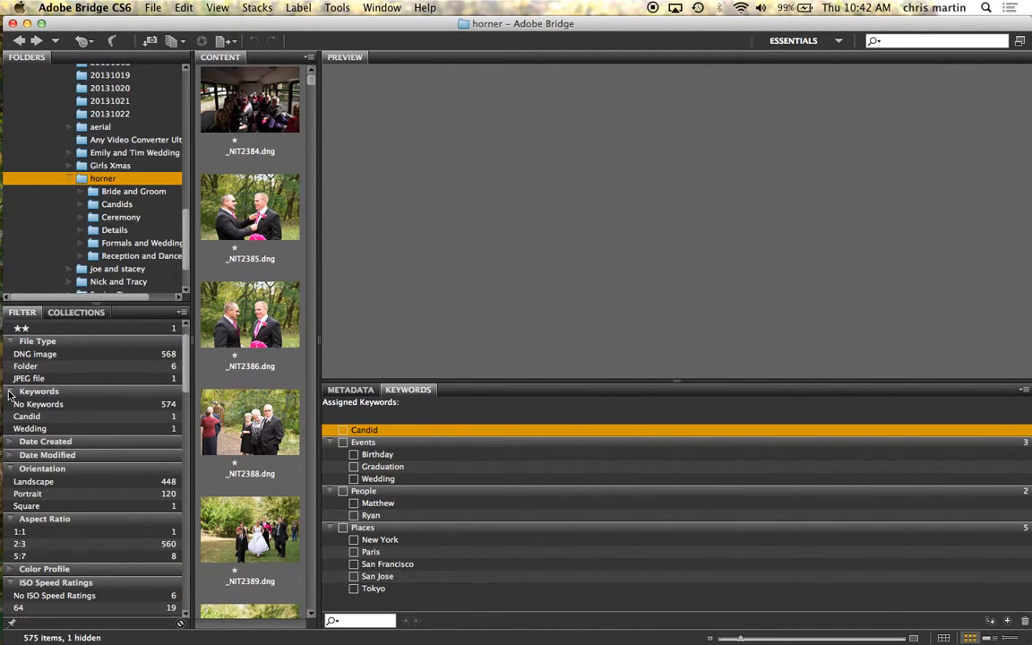
pyautogui.click(57, 418)
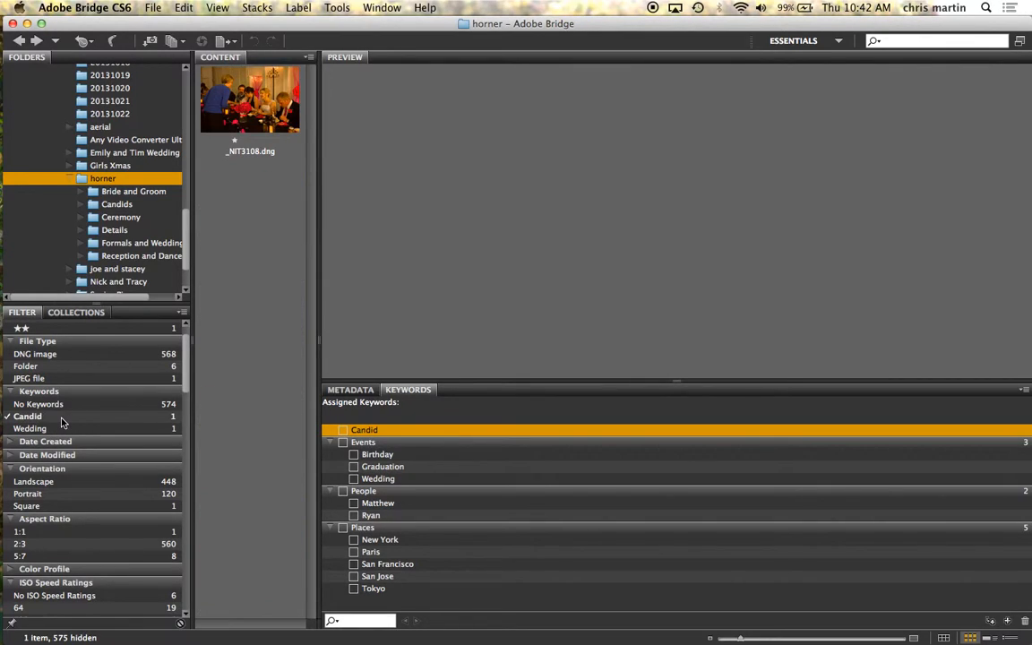
pyautogui.click(61, 429)
pyautogui.click(61, 429)
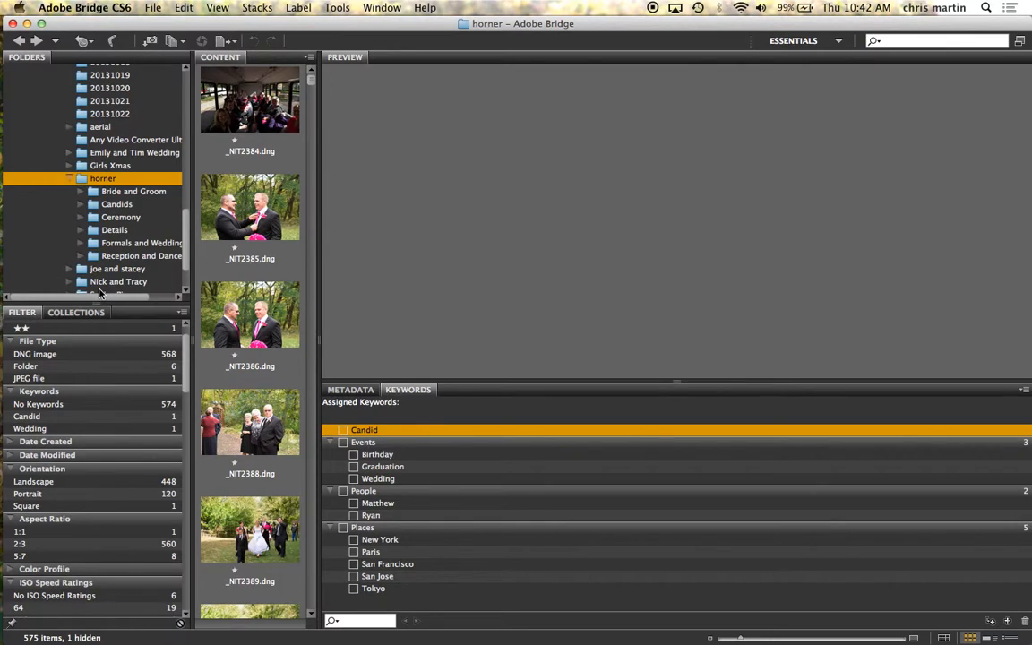
# Step: Open the Pictures folder and check its Keywords filter category
pyautogui.scroll(10, 104, 180)
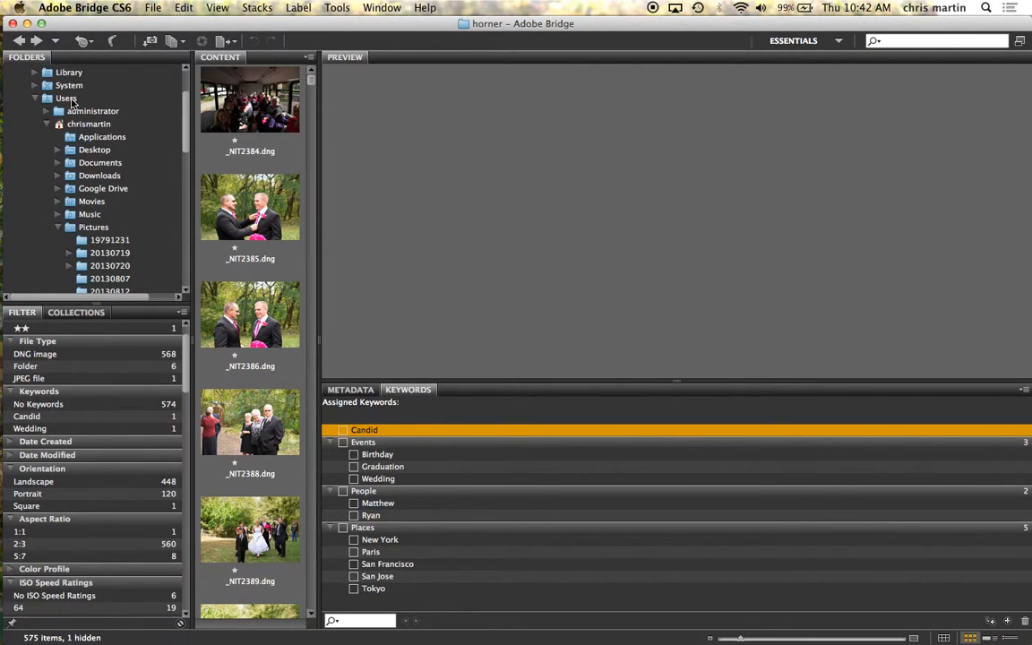
pyautogui.click(94, 227)
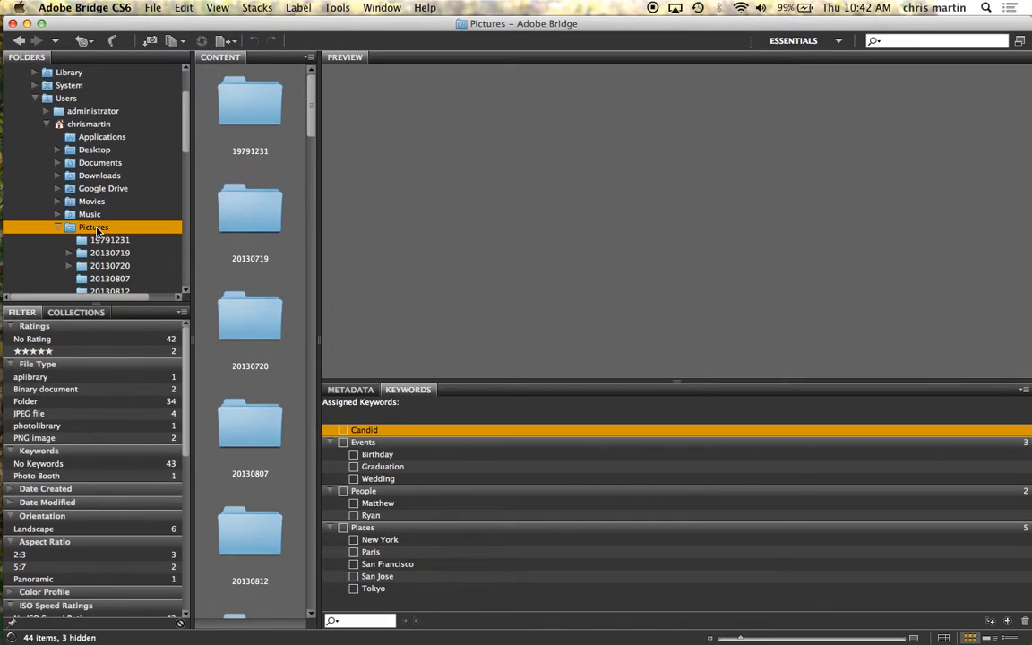
pyautogui.click(49, 453)
pyautogui.click(40, 451)
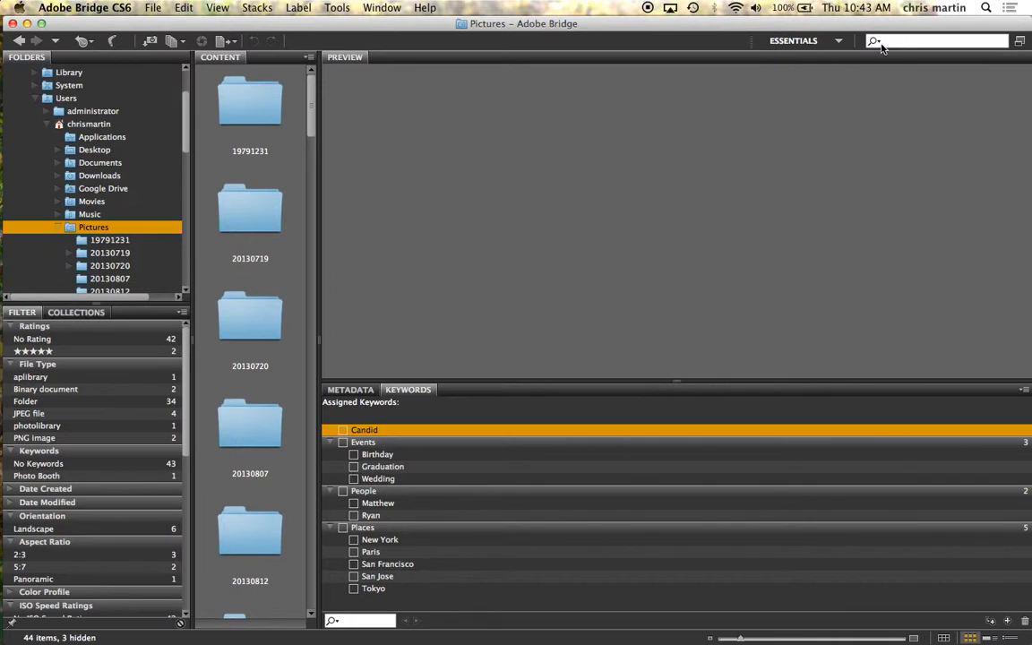
pyautogui.click(986, 7)
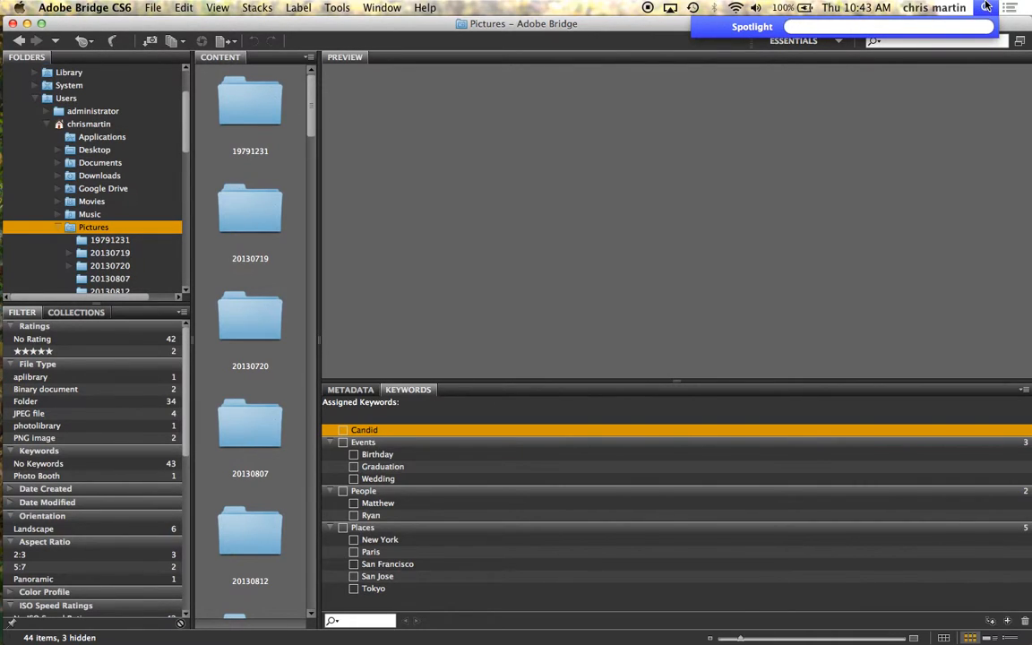
pyautogui.click(987, 8)
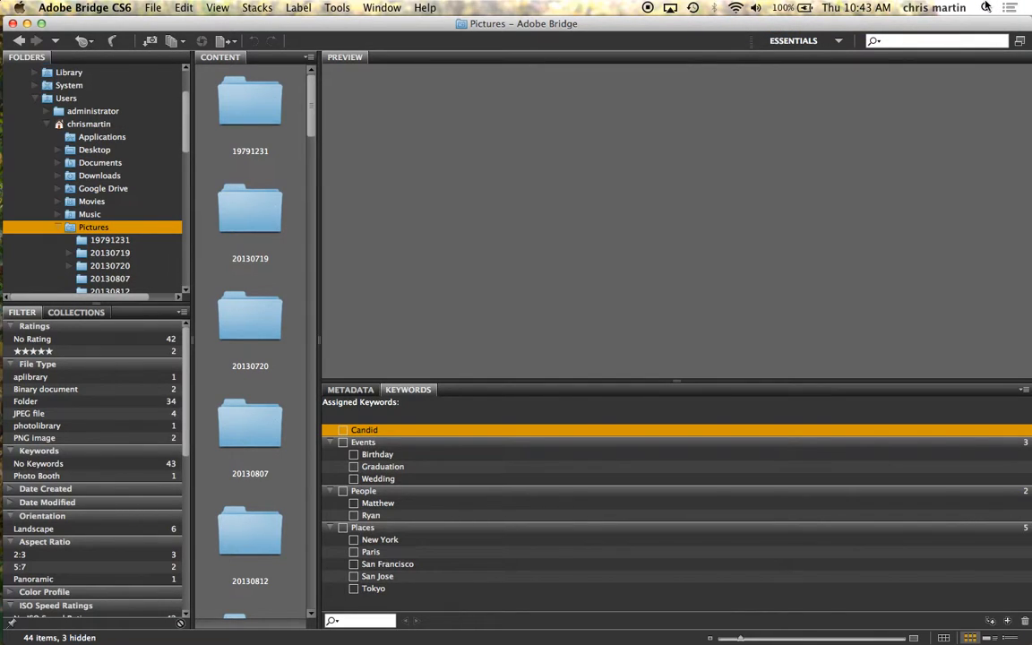
pyautogui.moveTo(313, 112); pyautogui.dragTo(313, 126)
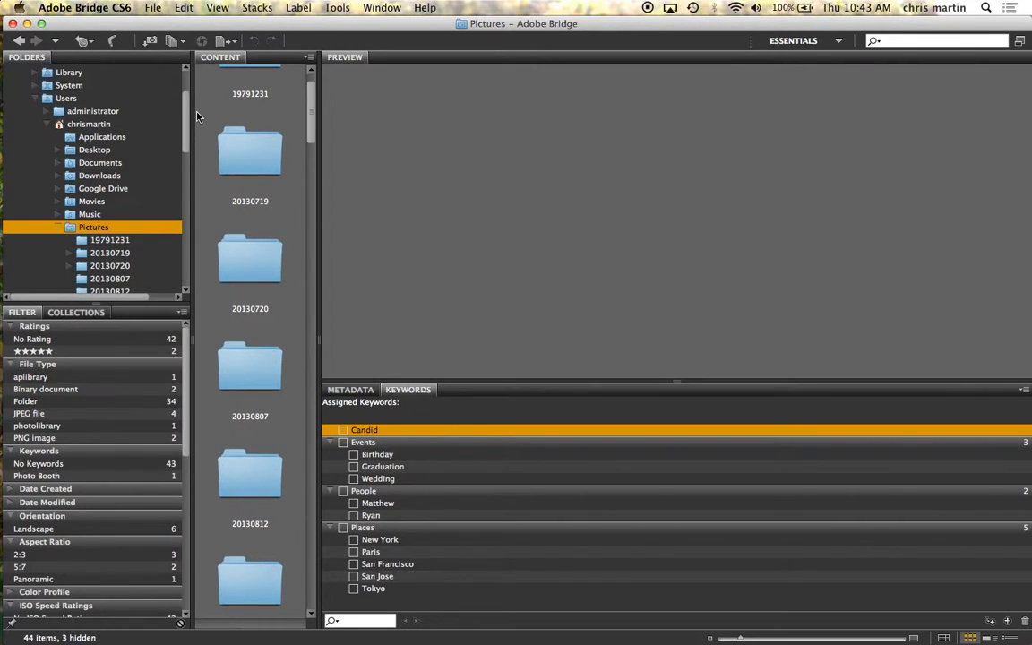
pyautogui.click(337, 8)
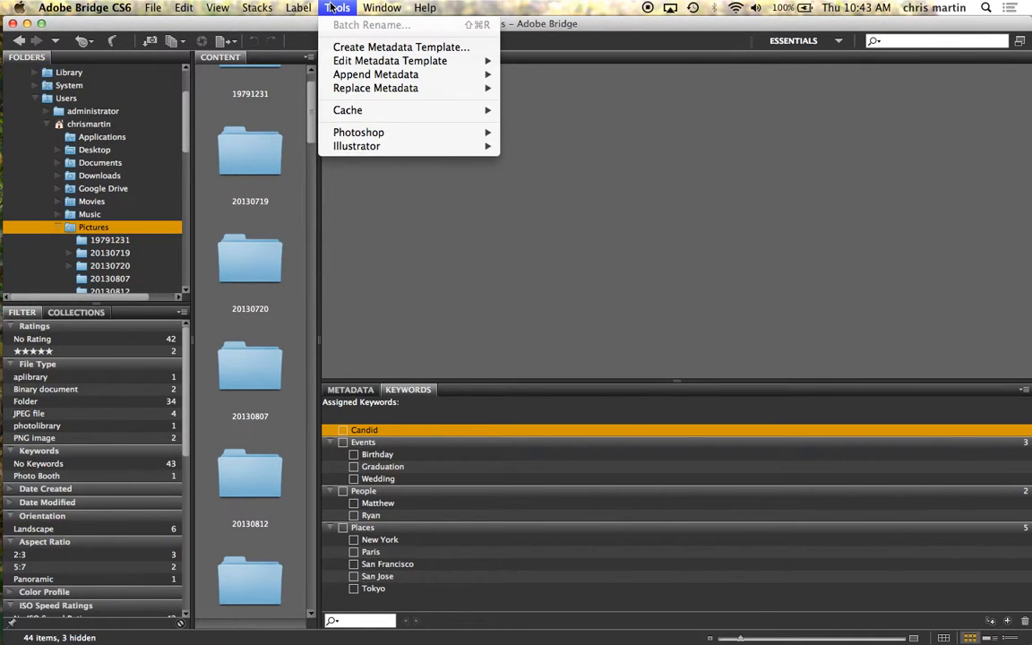
pyautogui.click(337, 8)
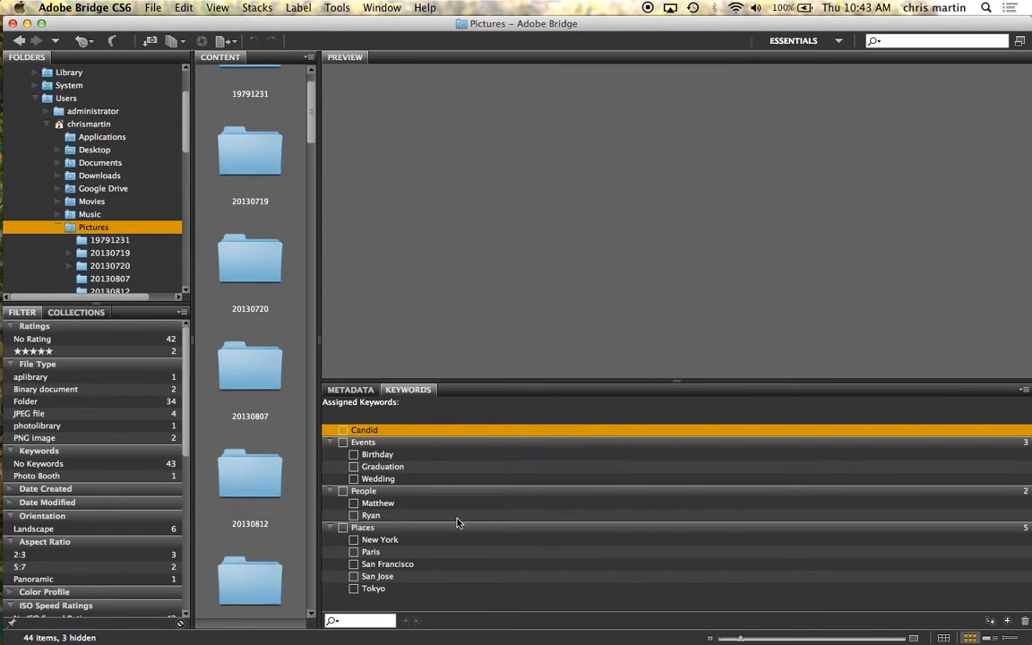
# Step: Make the Preview panel taller by shrinking the Metadata and Keywords area beneath it
pyautogui.moveTo(679, 384); pyautogui.dragTo(677, 455)
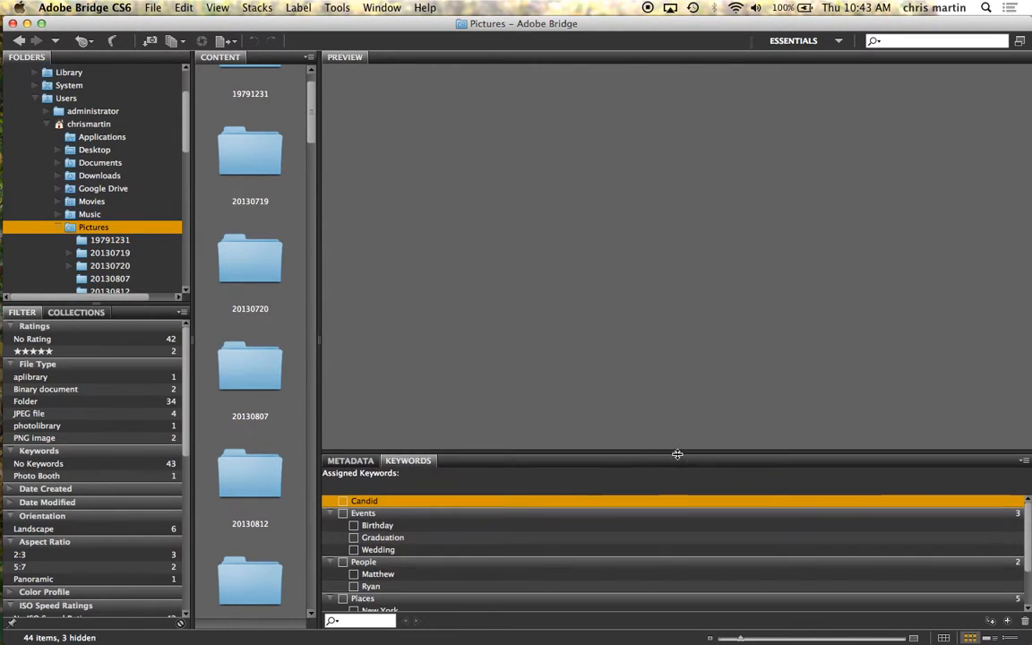